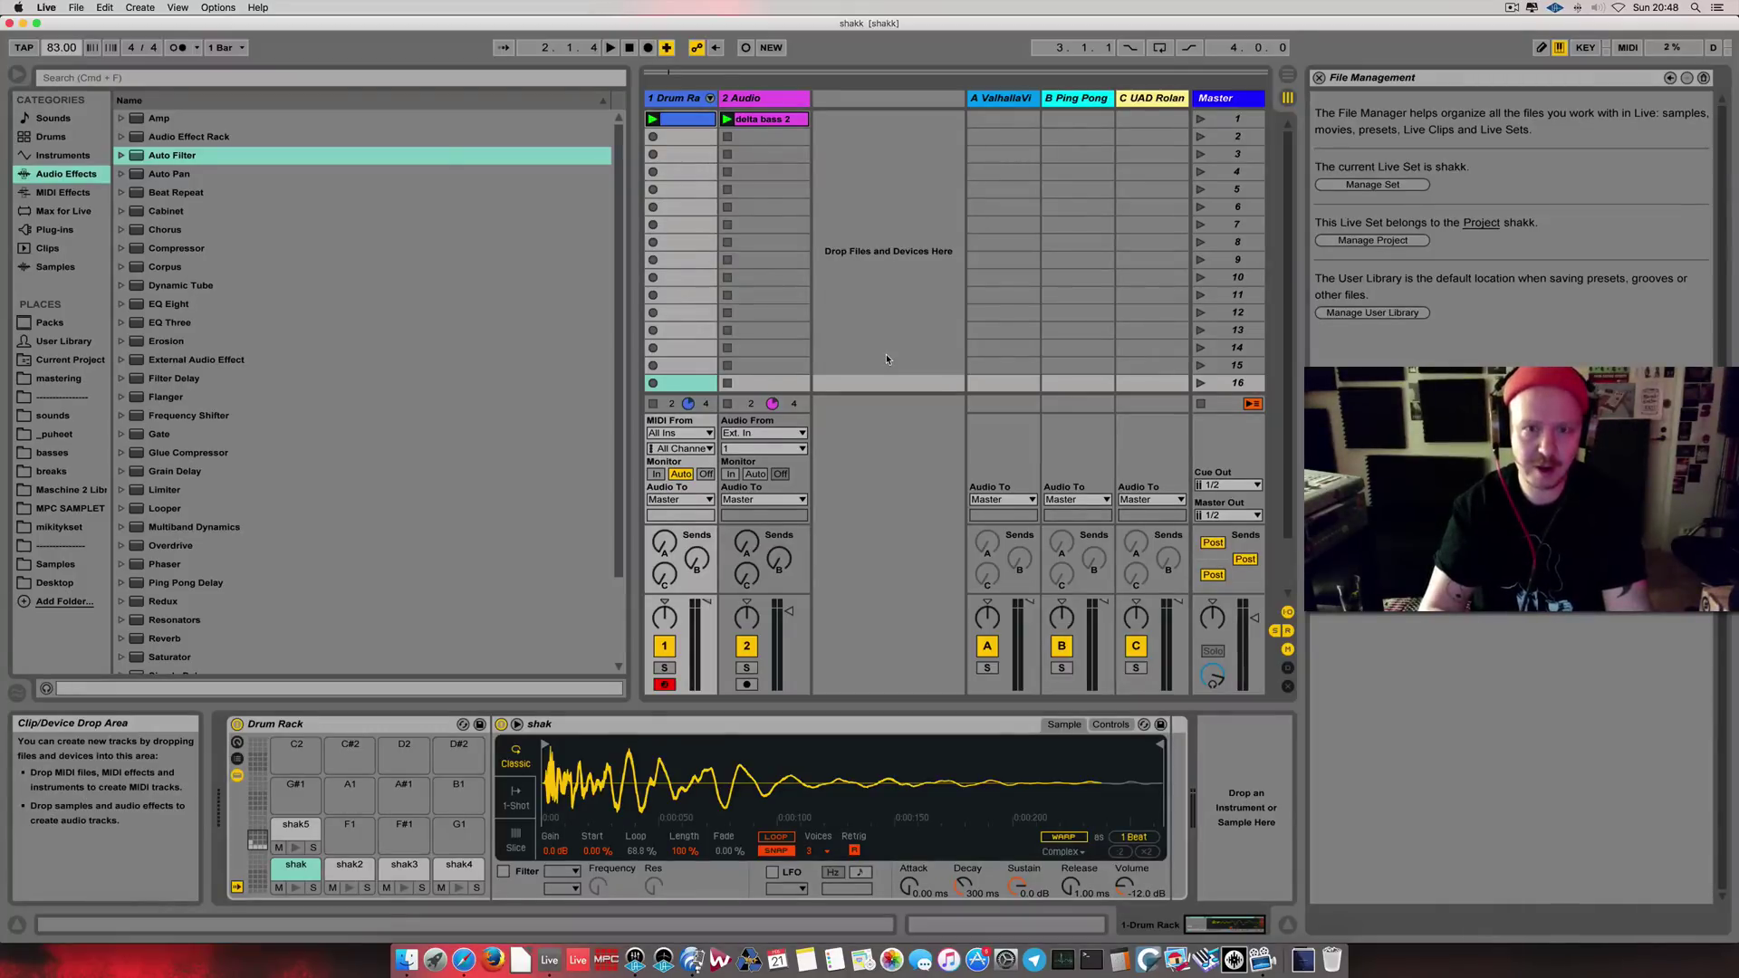
- Play the set, solo the Drum Rack track, and audition its clip on its own
key("space")
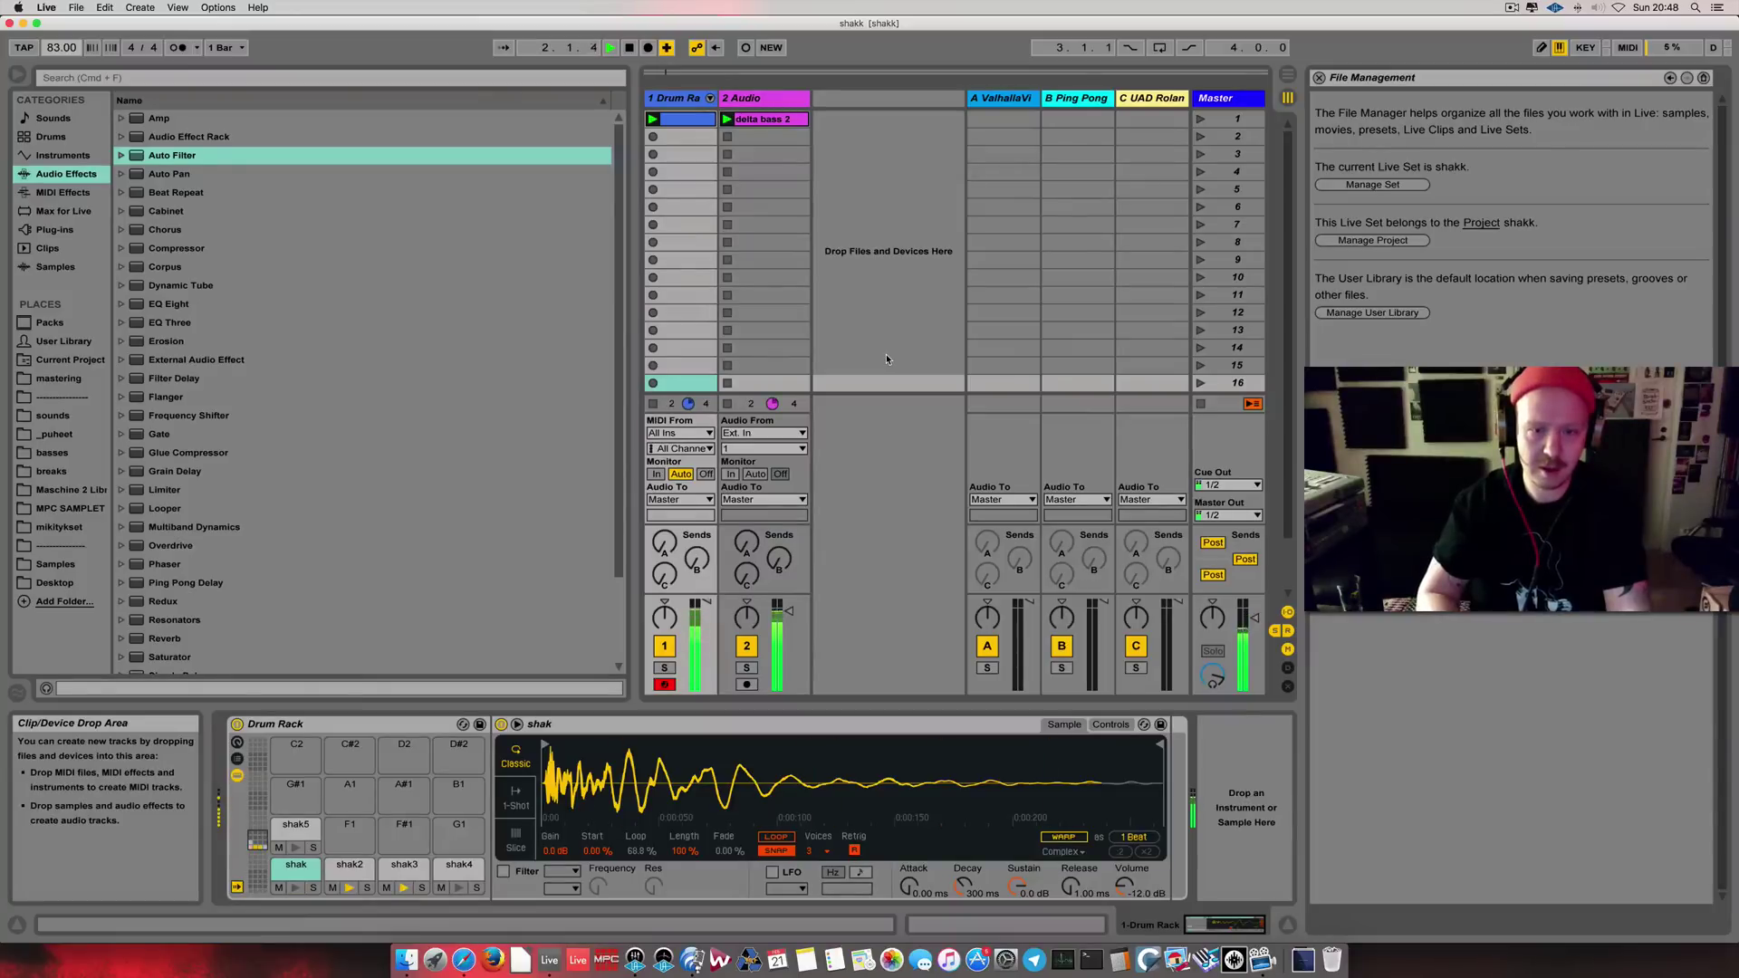
key("space")
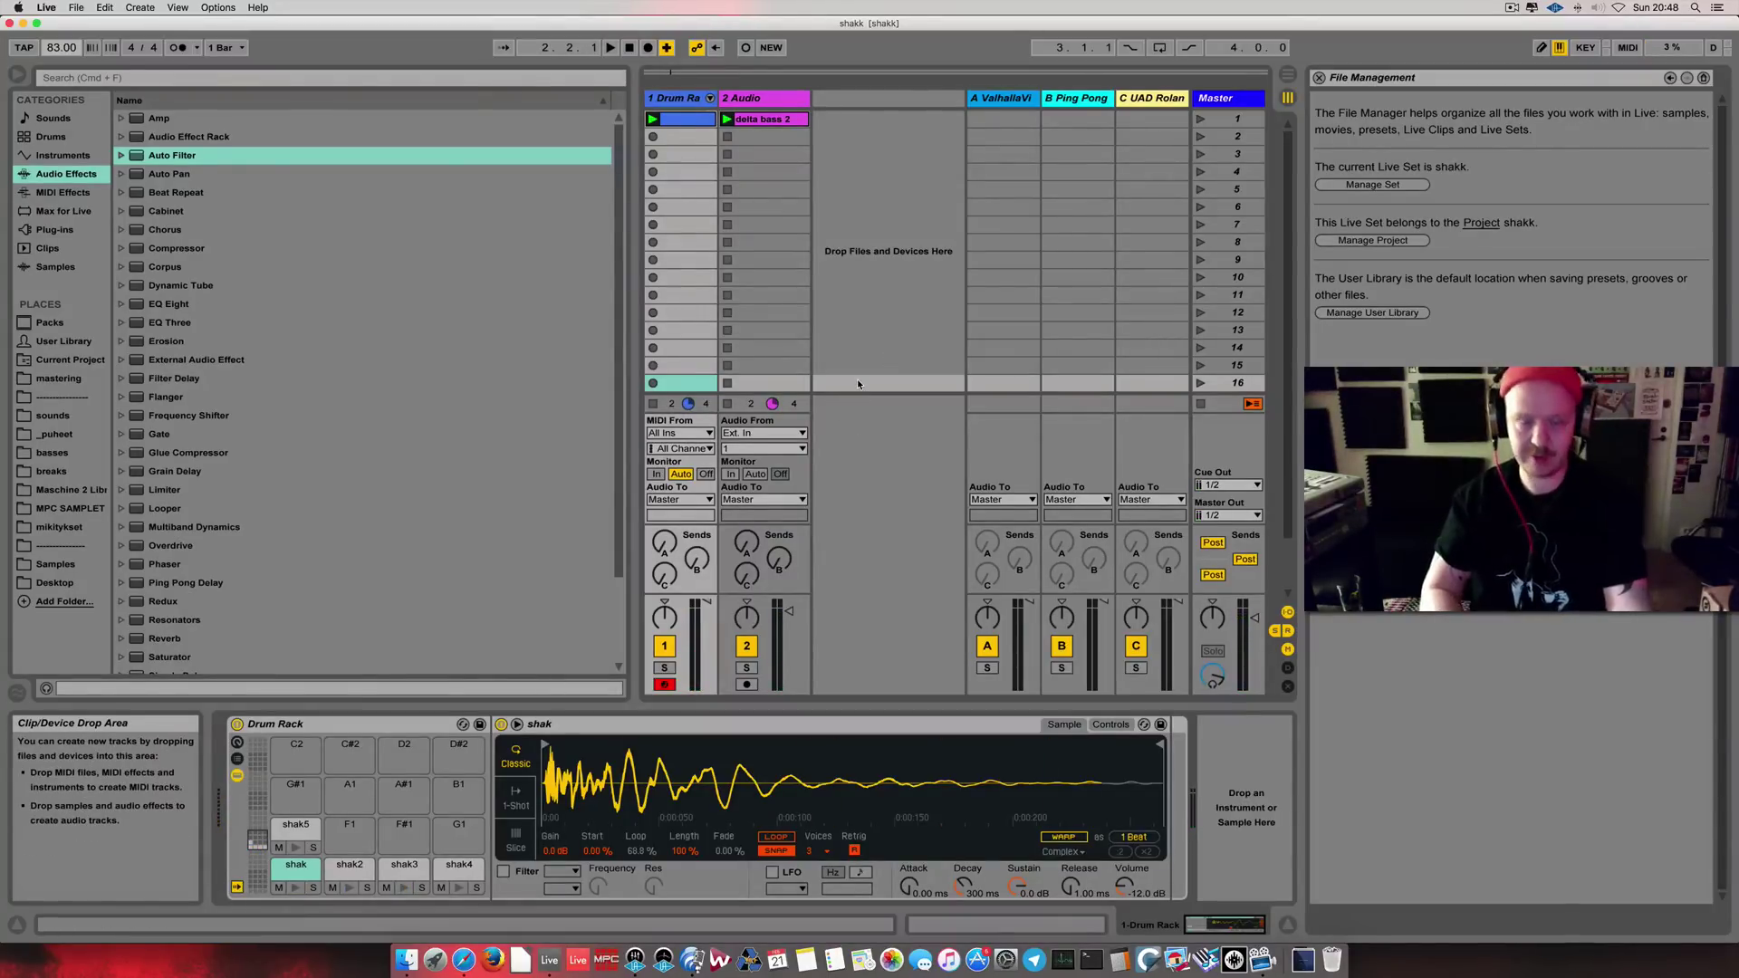
left_click(663, 668)
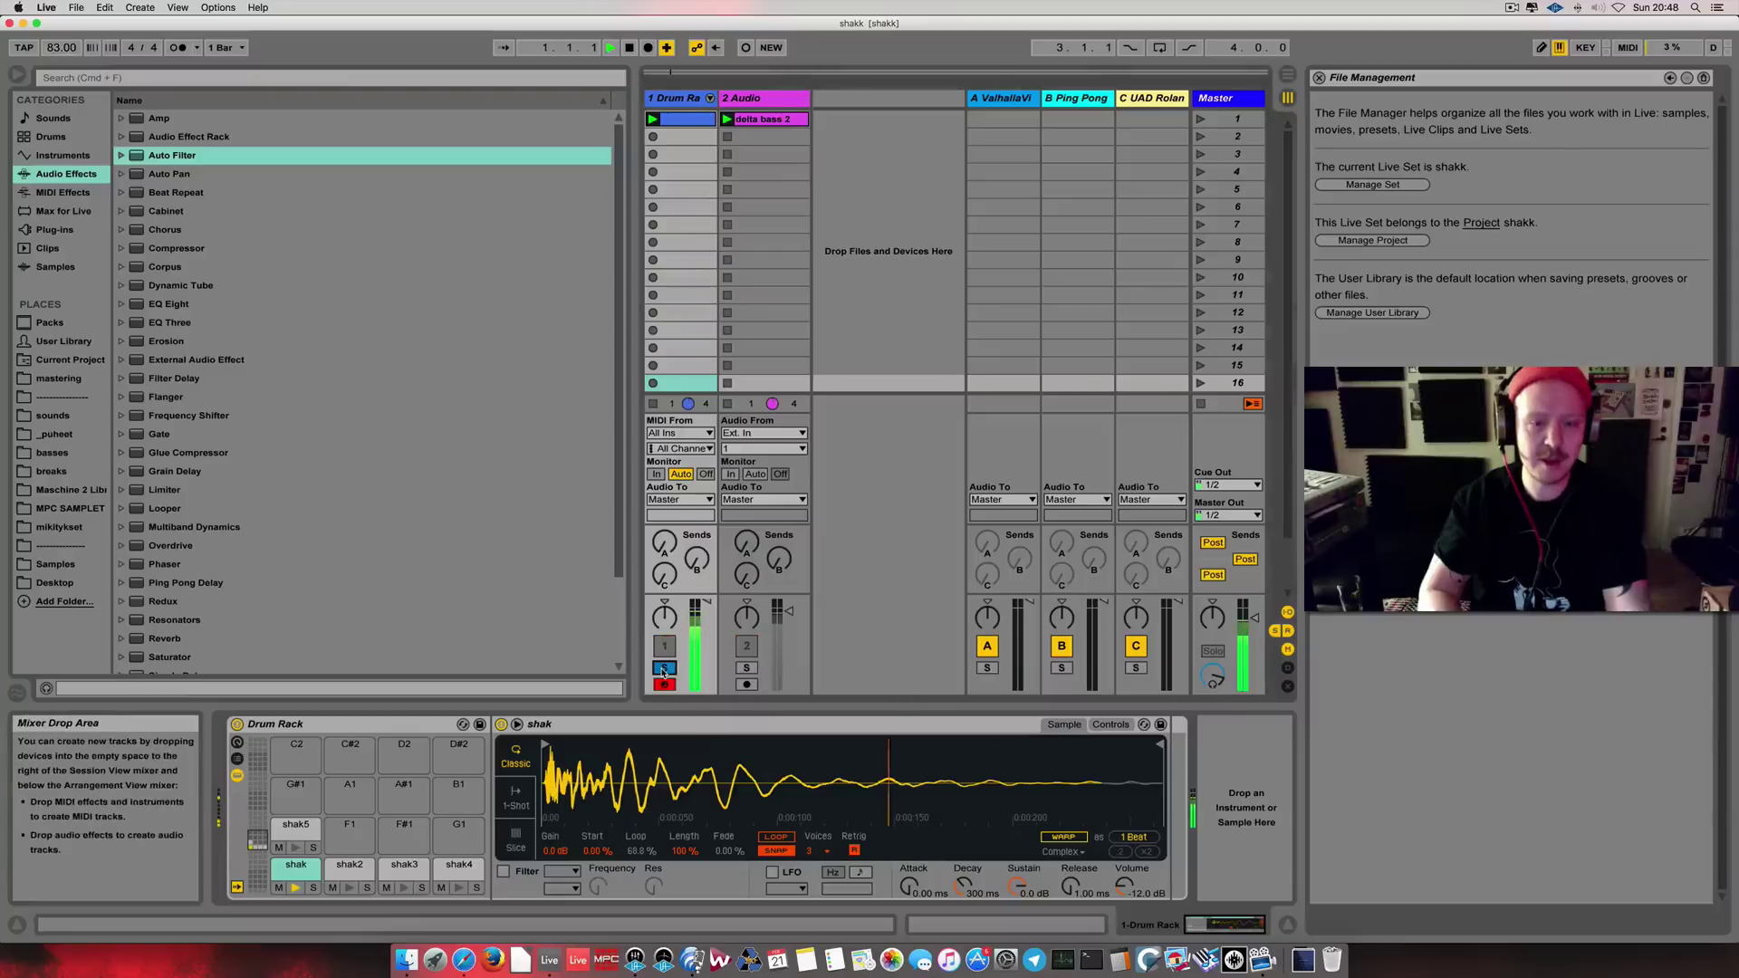
key("space")
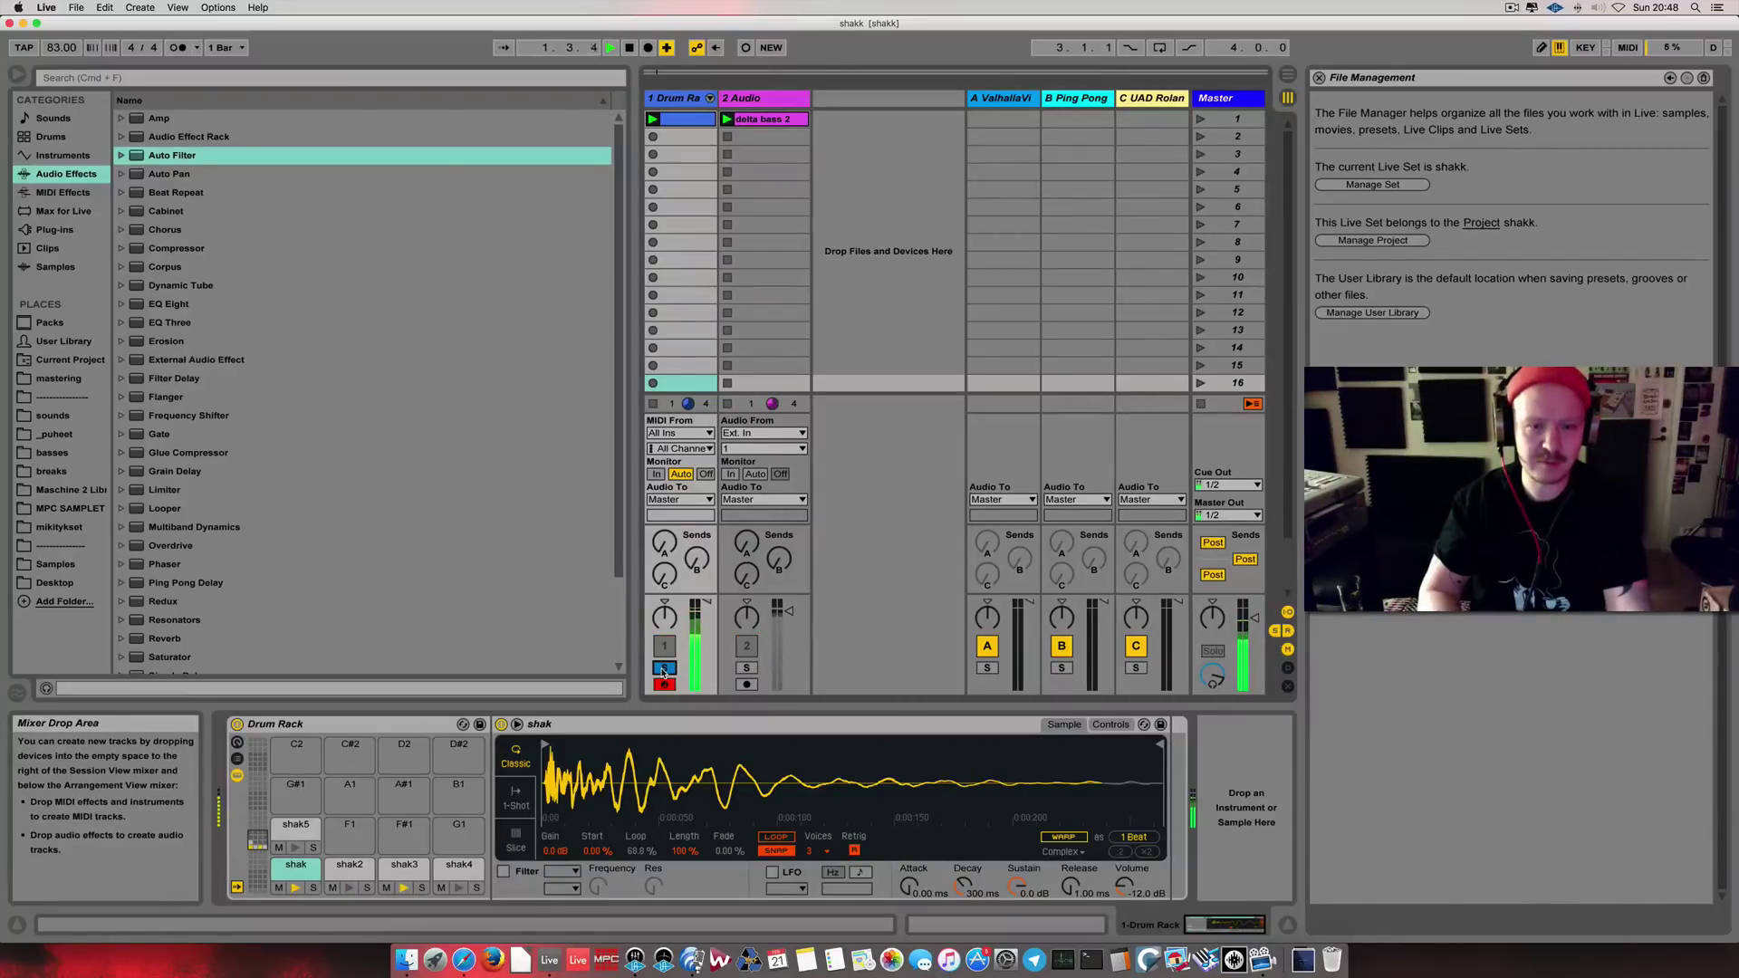
key("space")
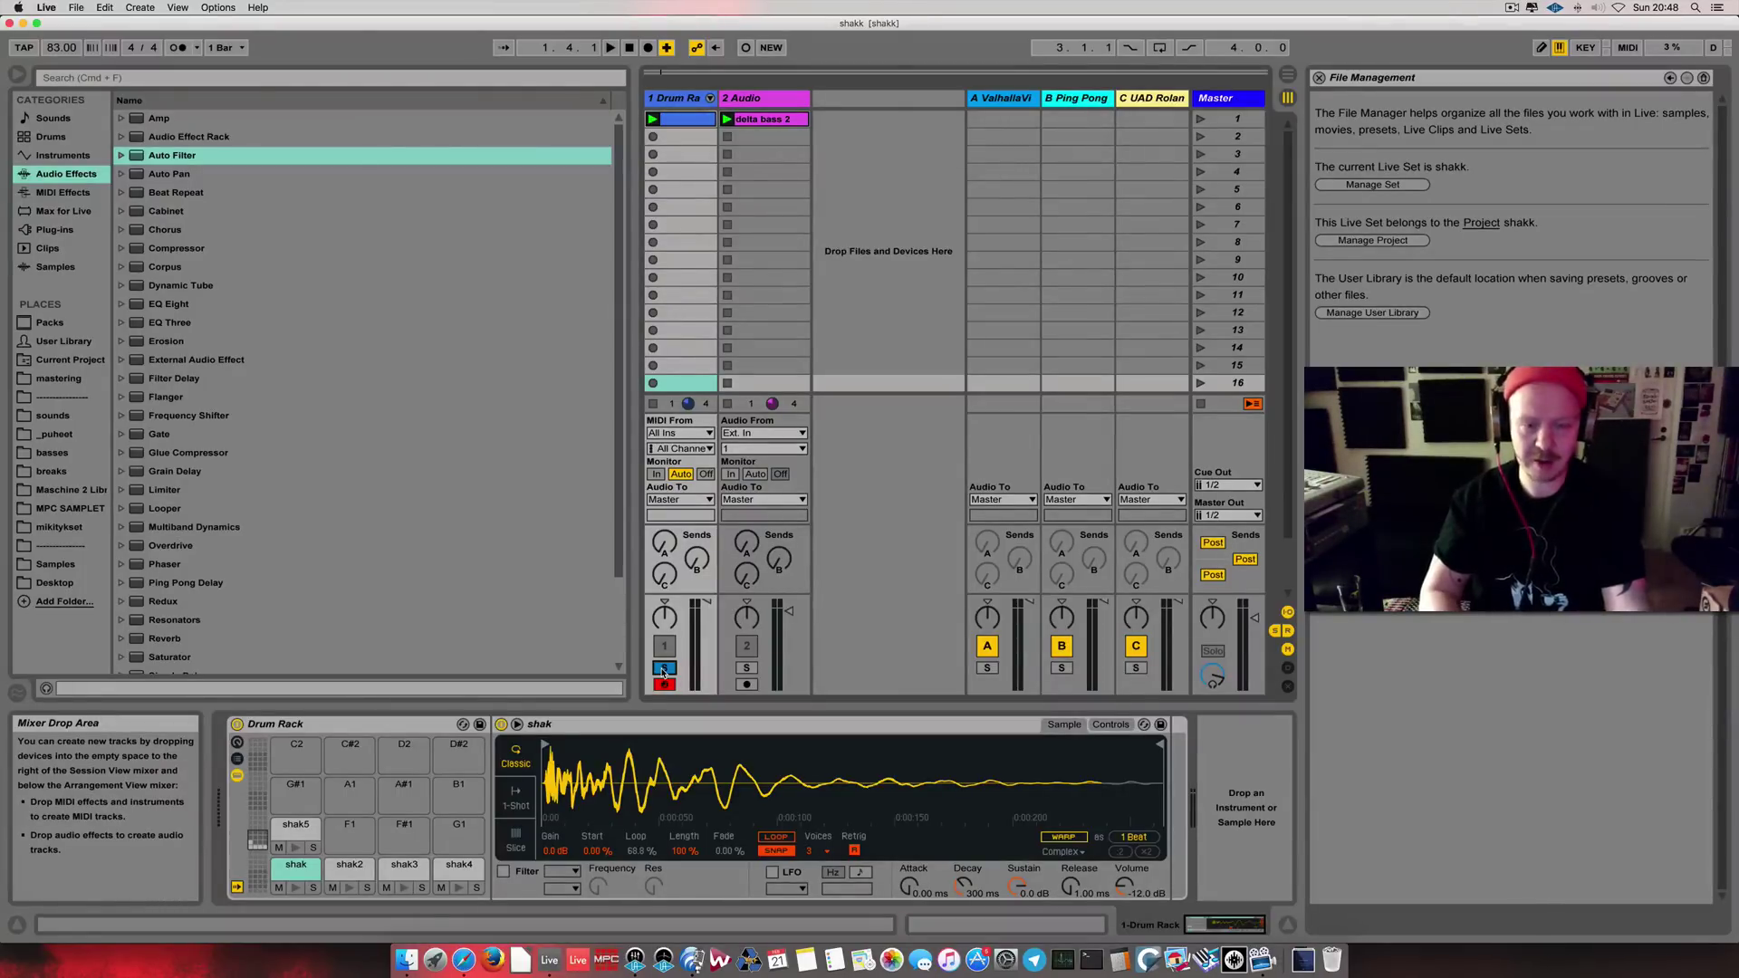
key("space")
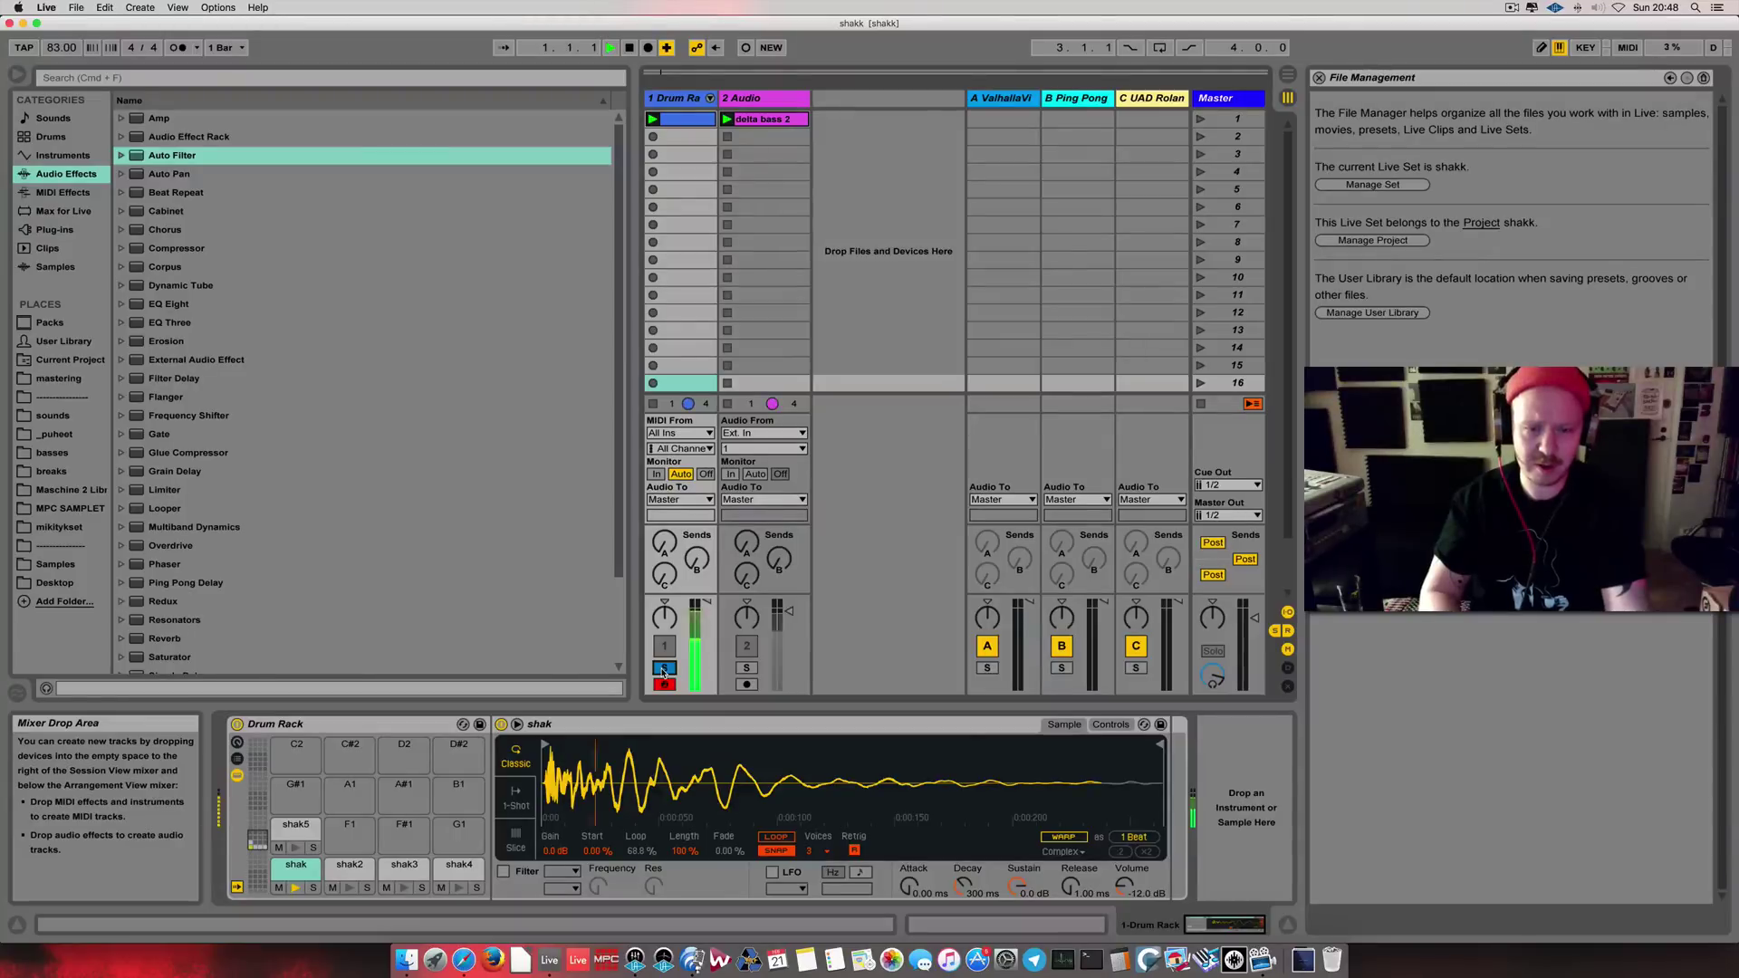
key("space")
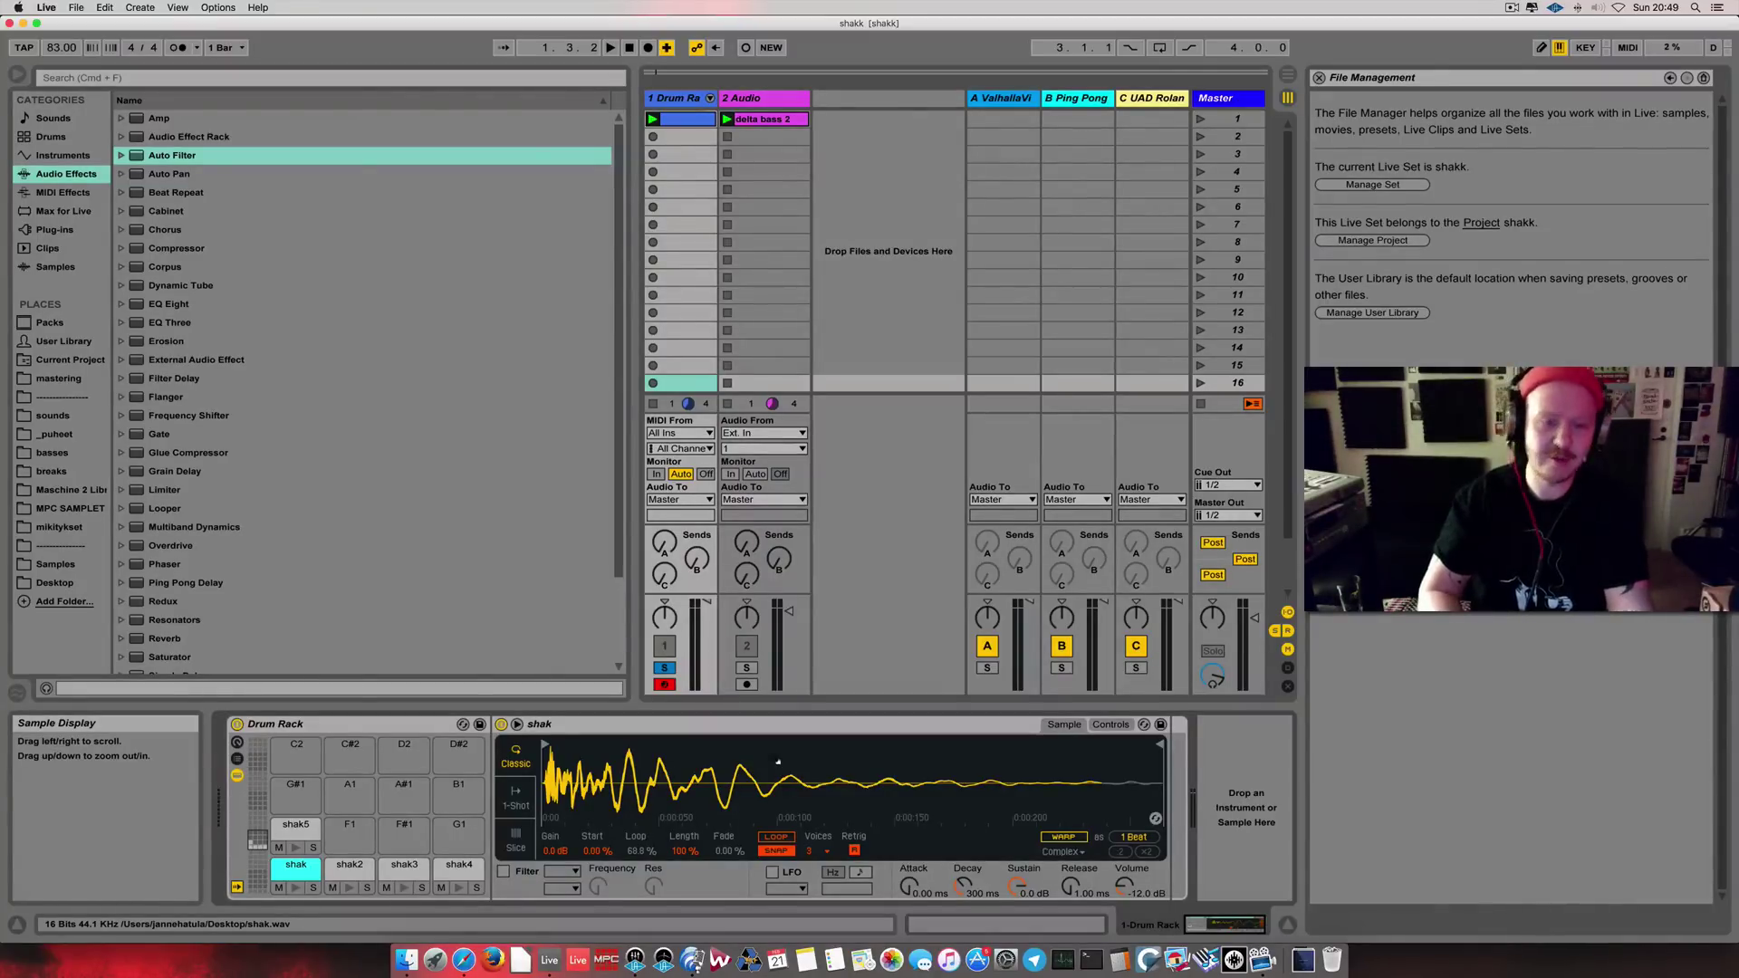
- Locate the shak sample's source file through sample management and open shak.wav for editing in TwistedWave
right_click(822, 761)
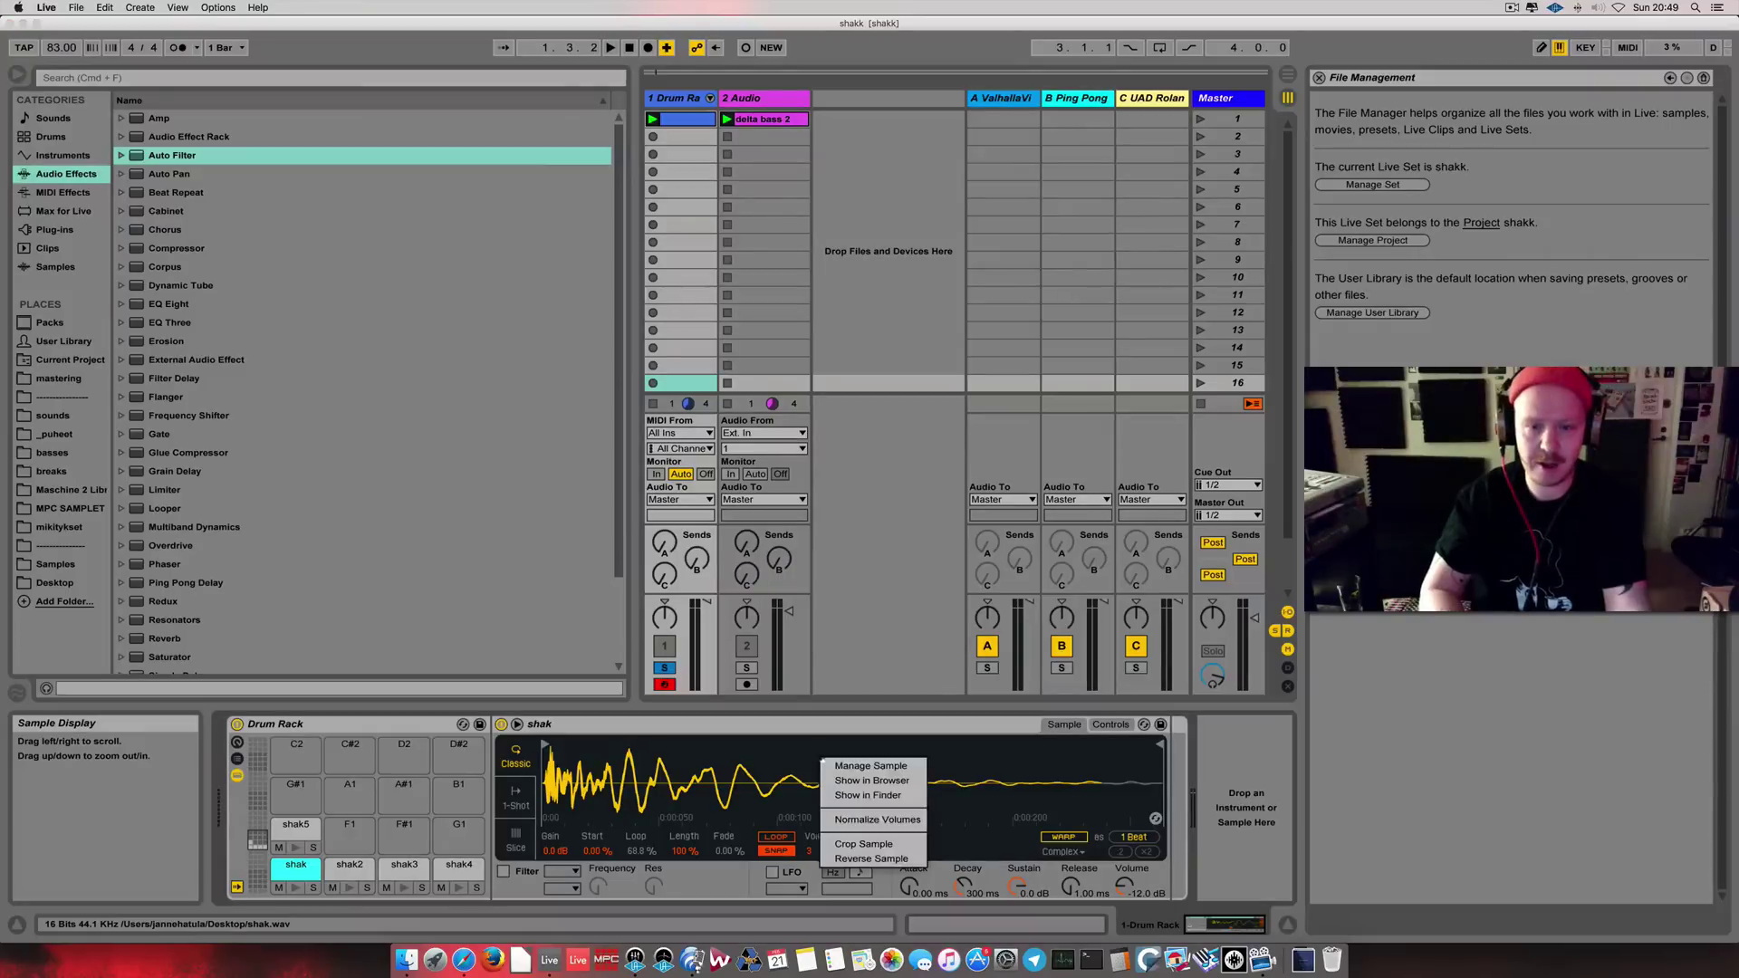
left_click(868, 765)
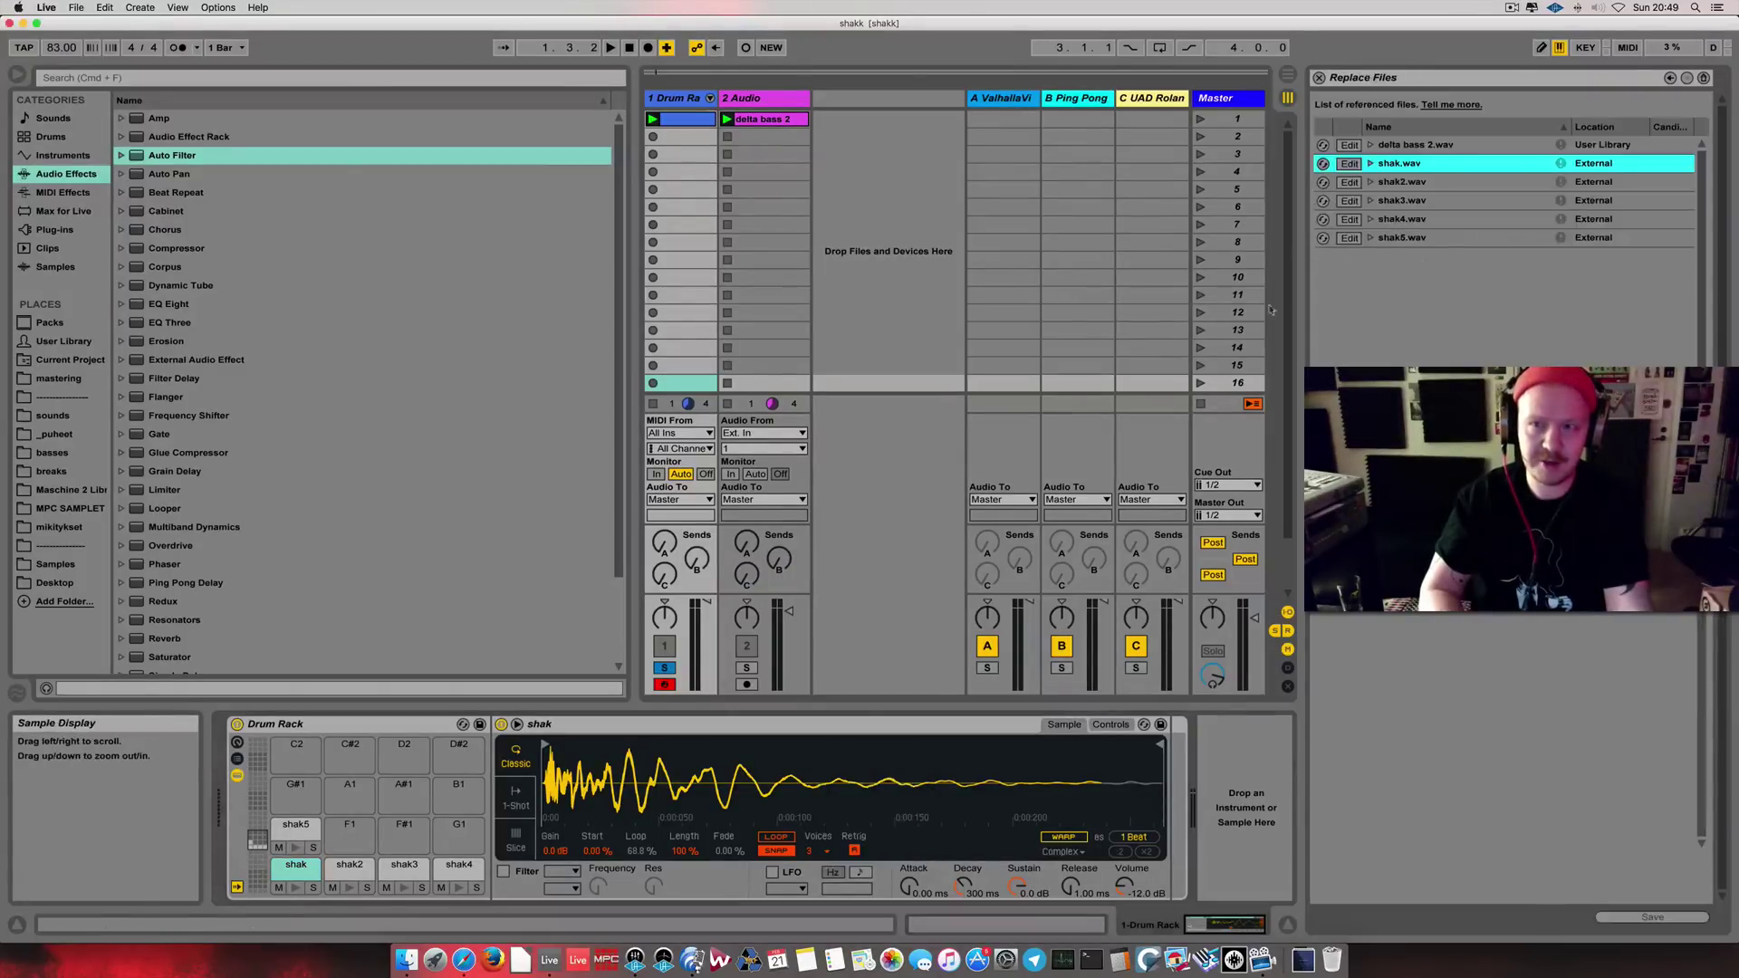
left_click(1349, 164)
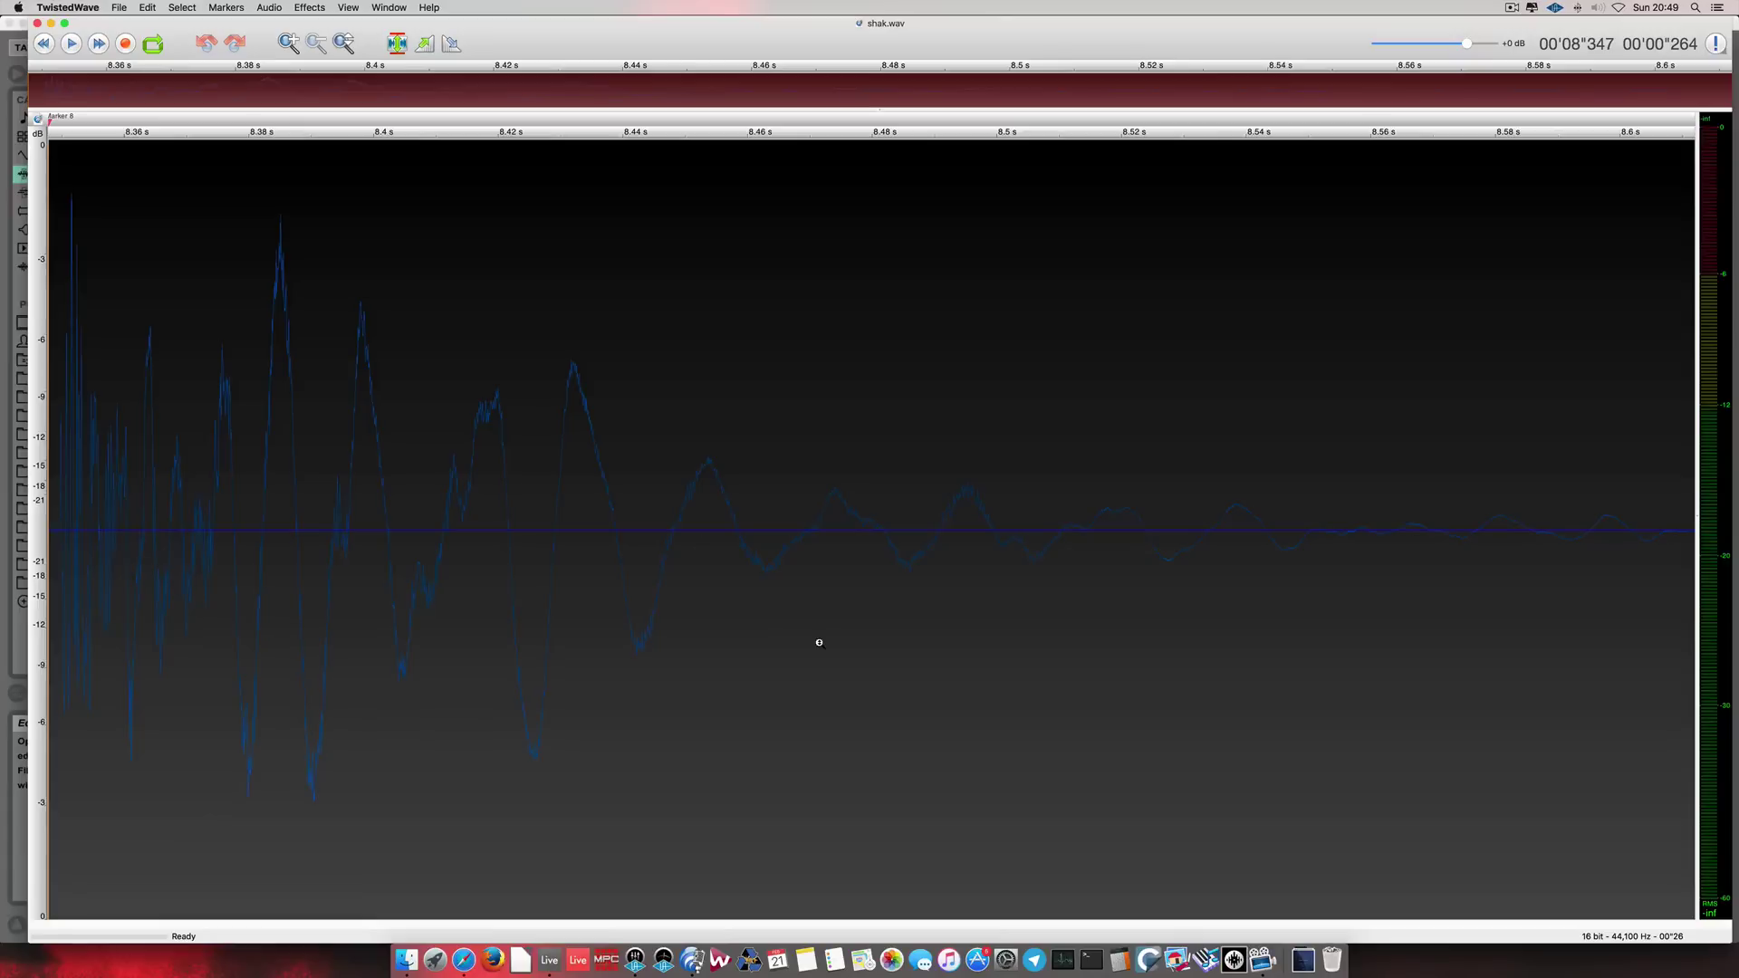
- Copy the whole shak.wav waveform, paste the copy at the end, and reverse the pasted half
key("space")
key("cmd+a")
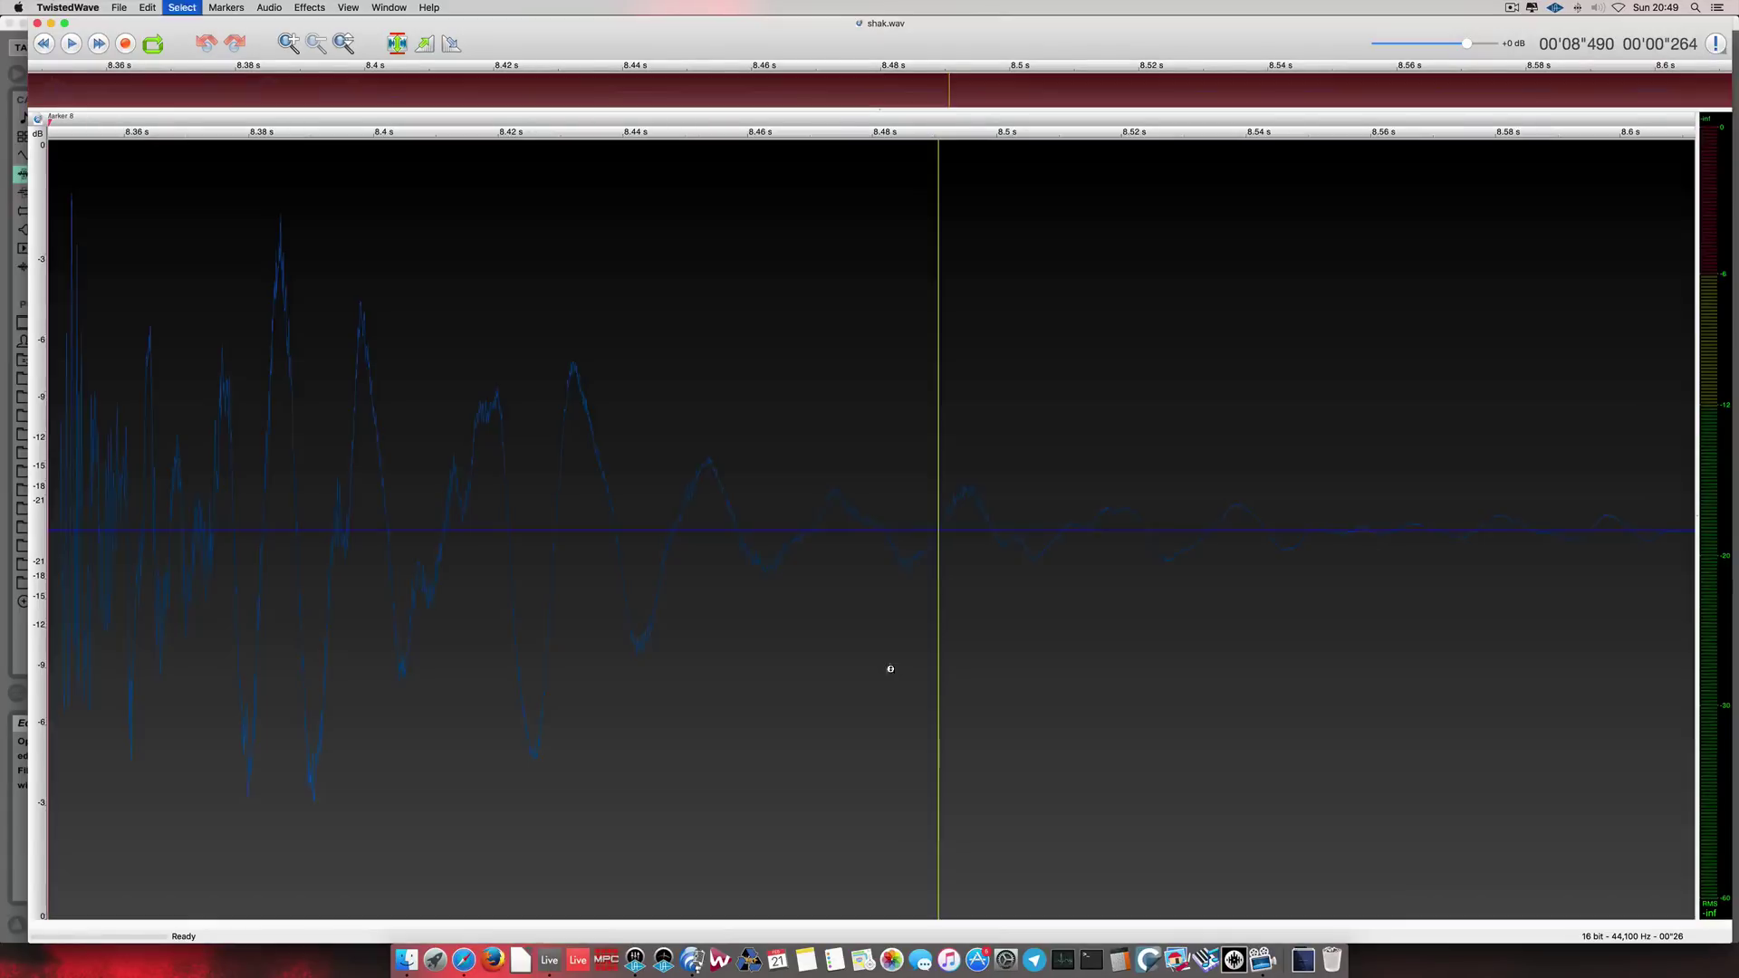
key("cmd+c")
key("Escape")
key("cmd+Right")
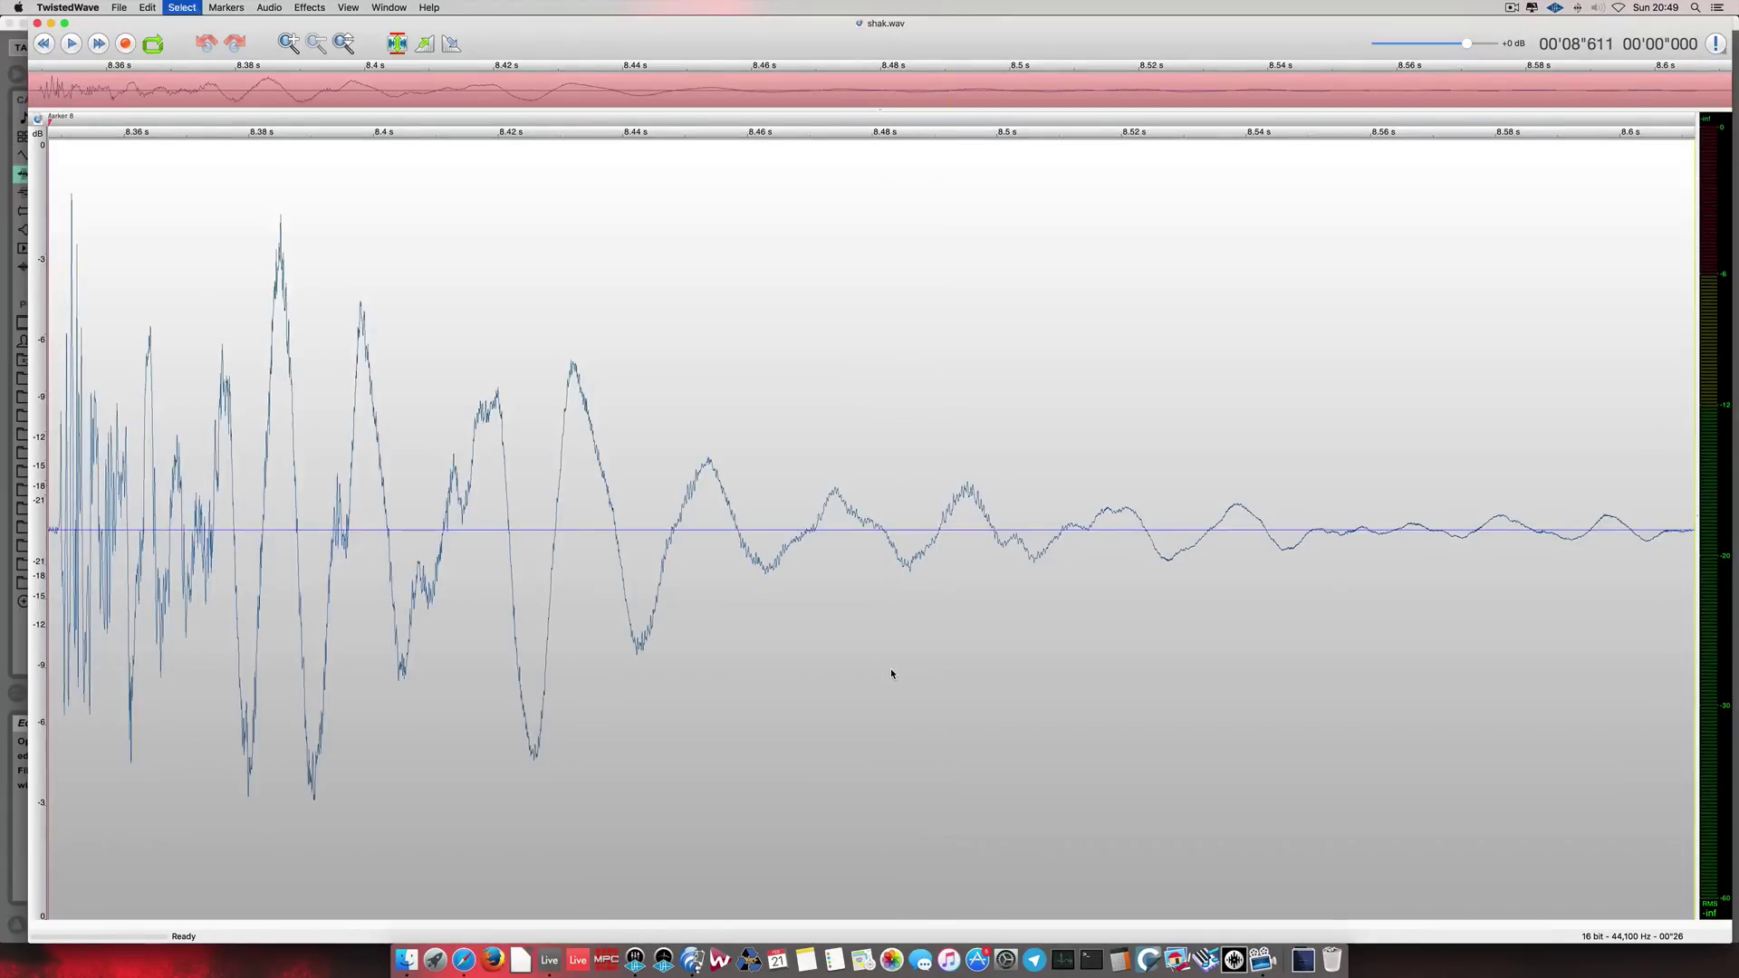
key("cmd+v")
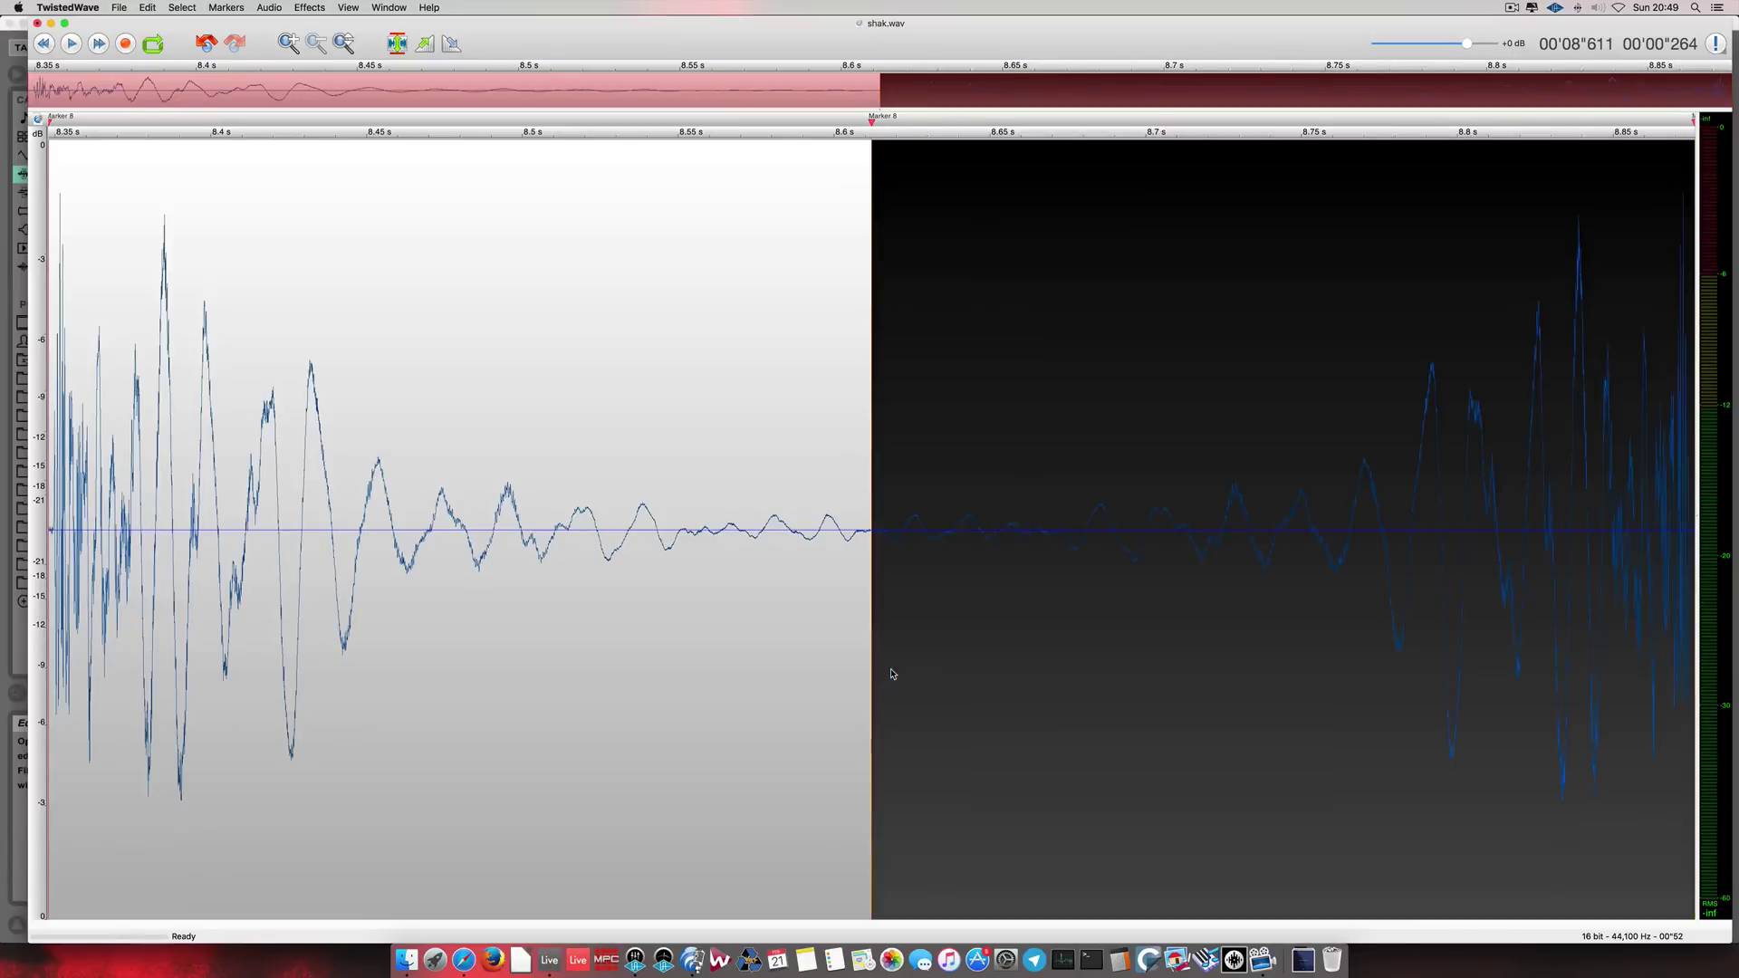
key("cmd+shift+r")
- Audition the mirrored sample, save and close shak.wav, and return to Ableton Live
key("space")
key("space")
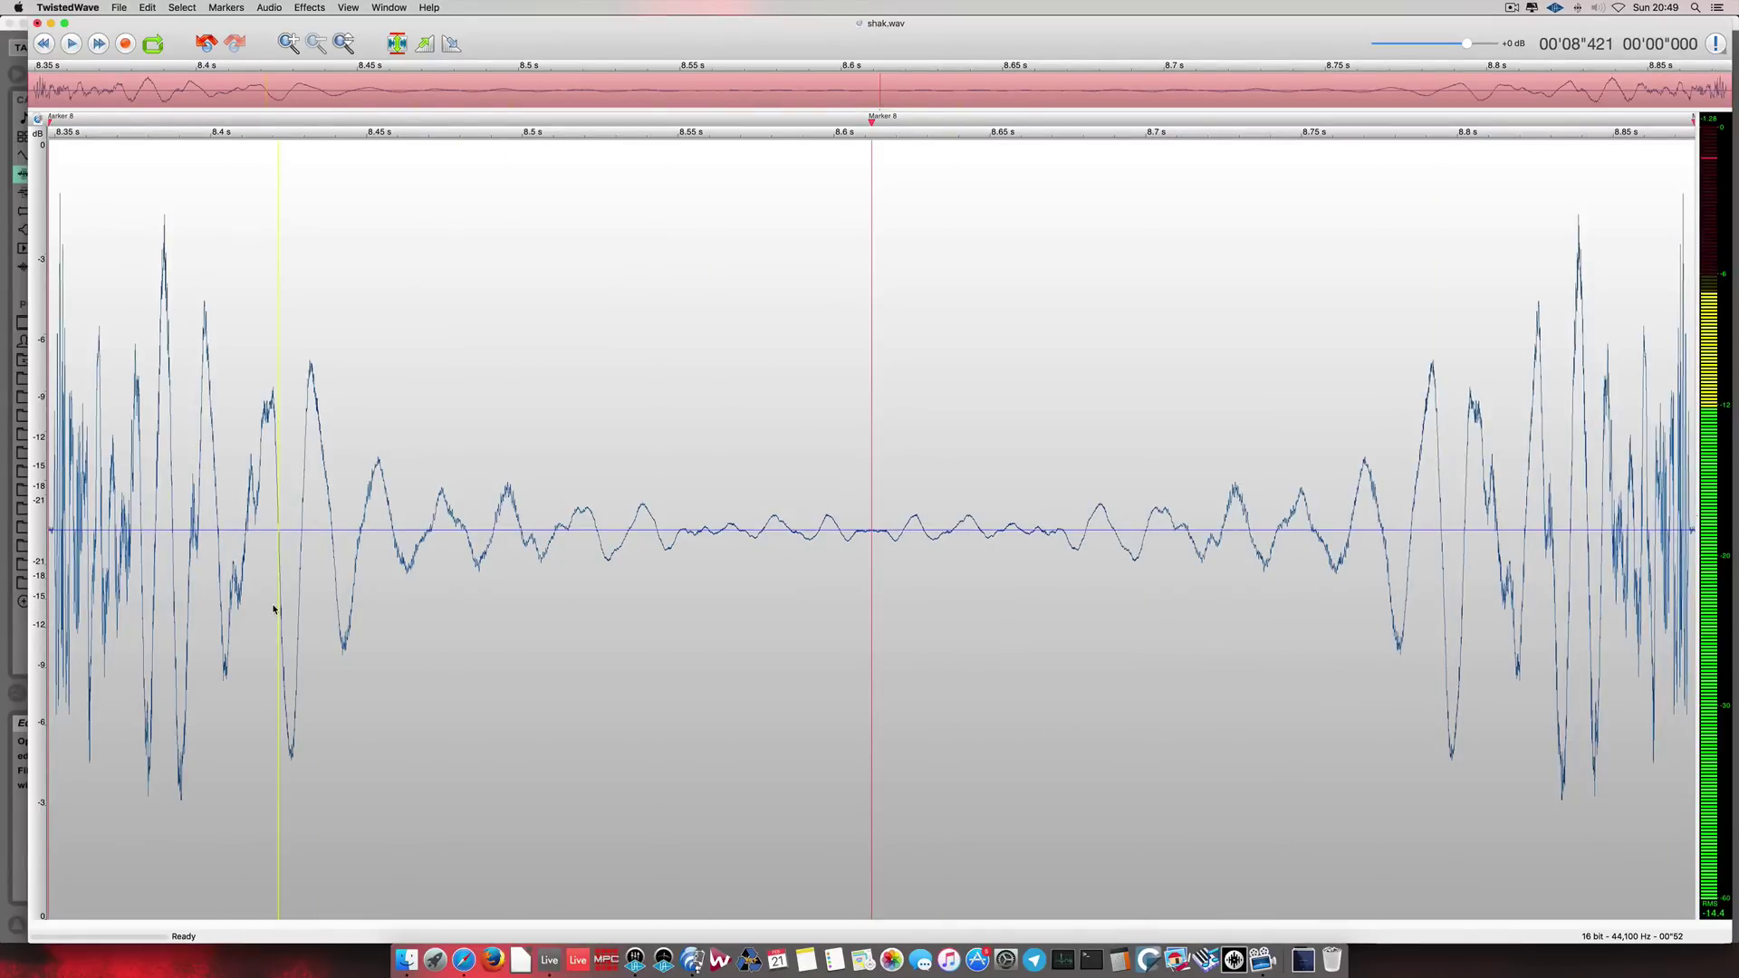
key("space")
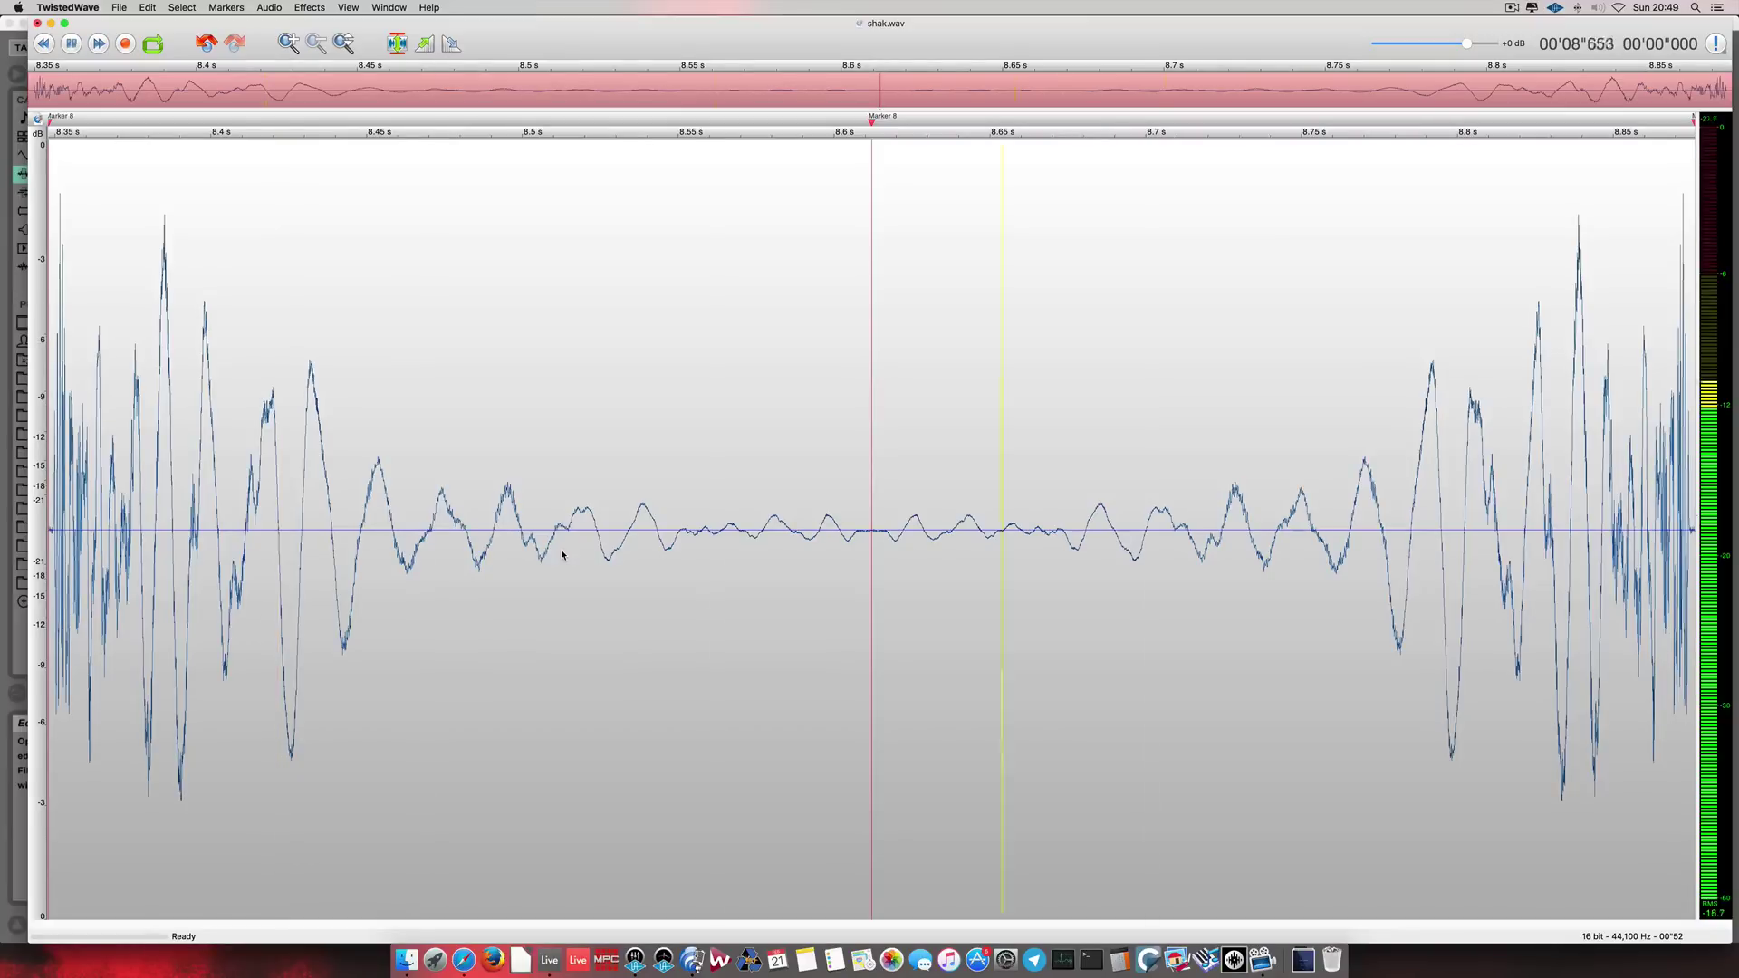
key("cmd+s")
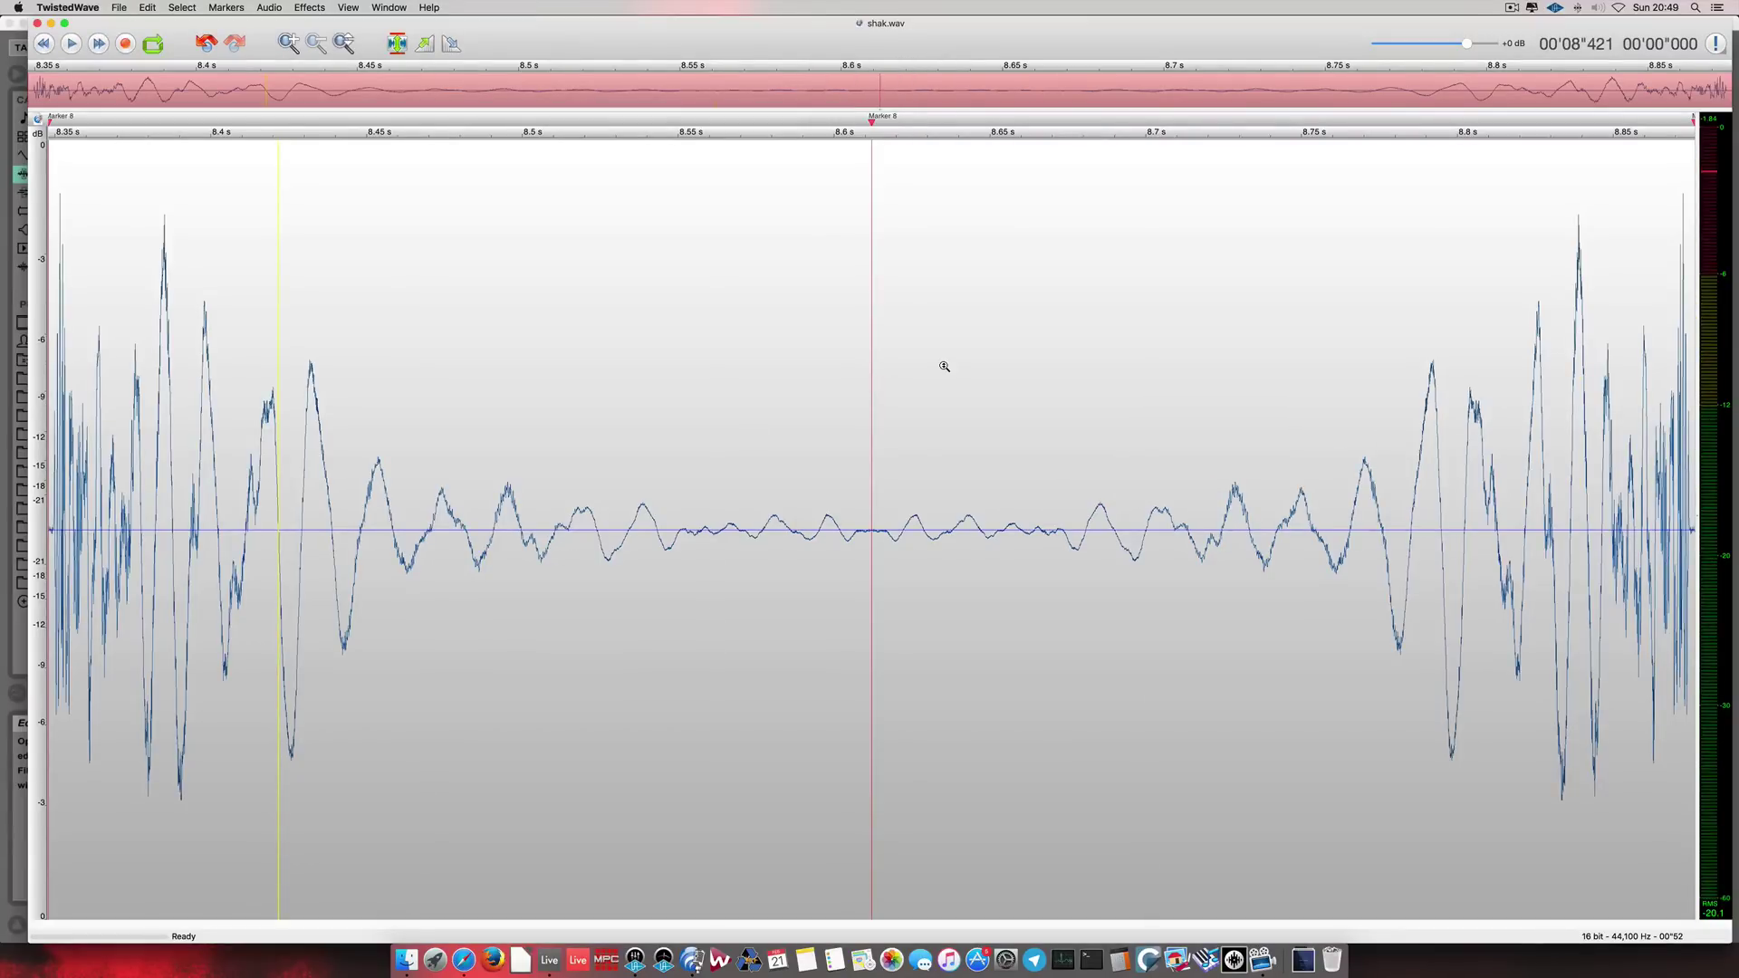
key("cmd+w")
left_click(1444, 304)
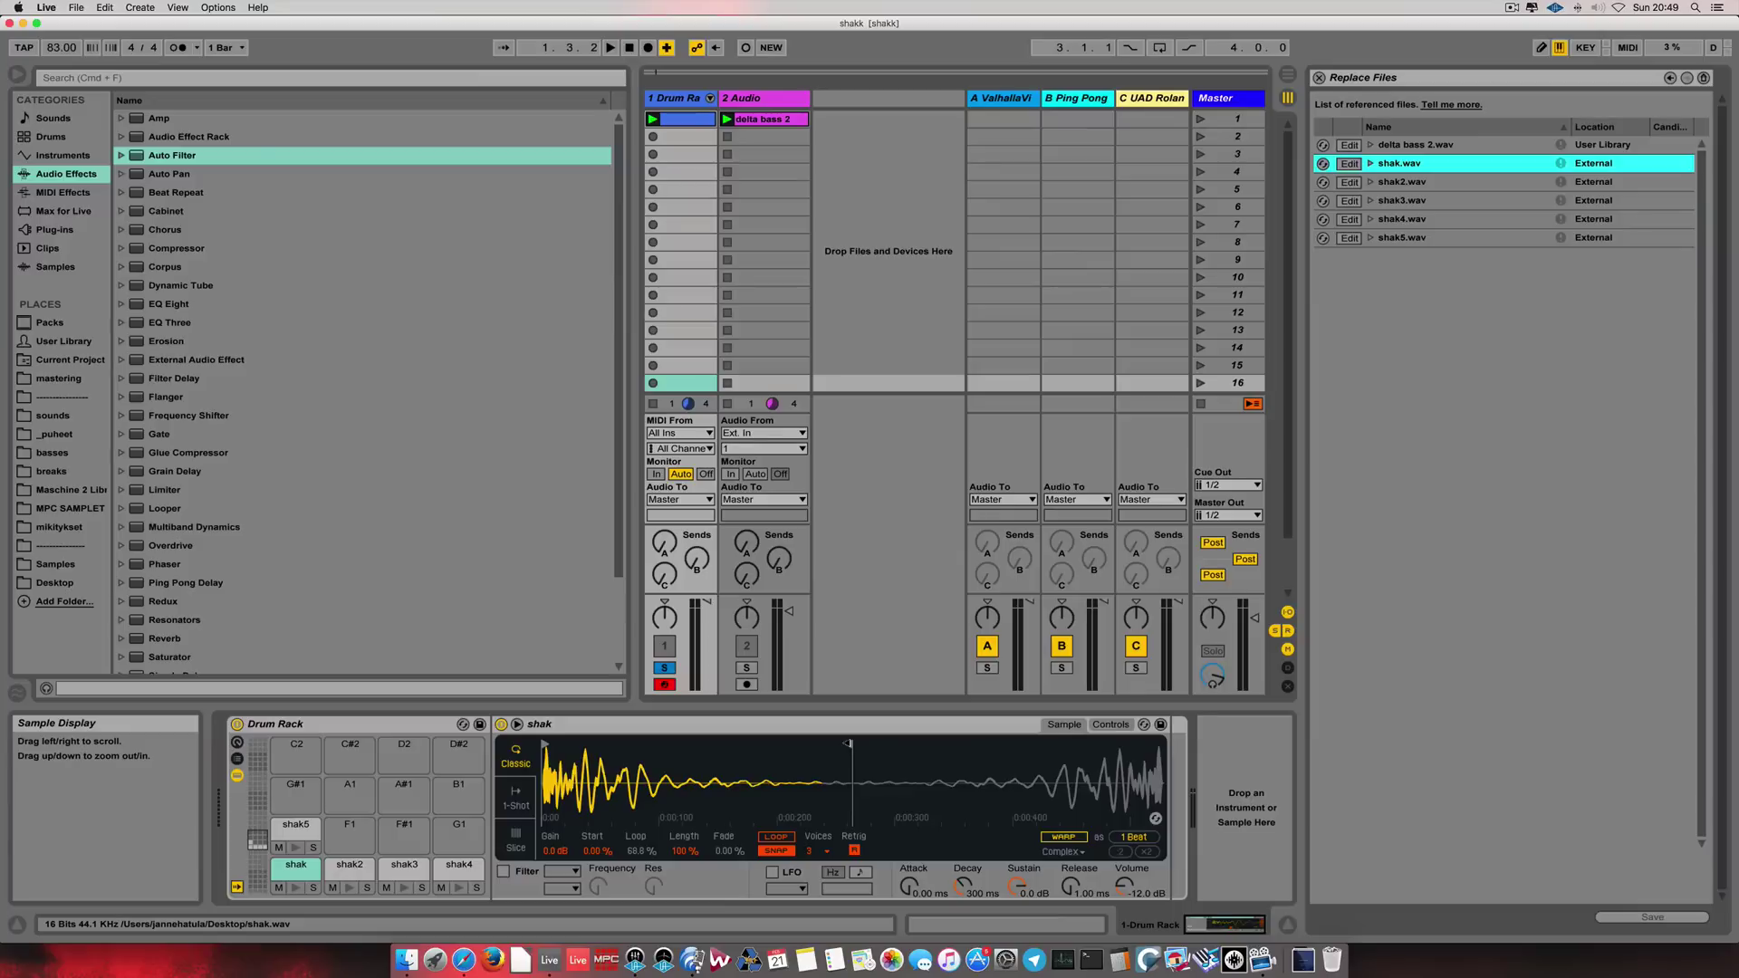
- Extend shak's sample end over the reversed part and loop it with Length about 66 % and Loop about 43 %
left_click(849, 743)
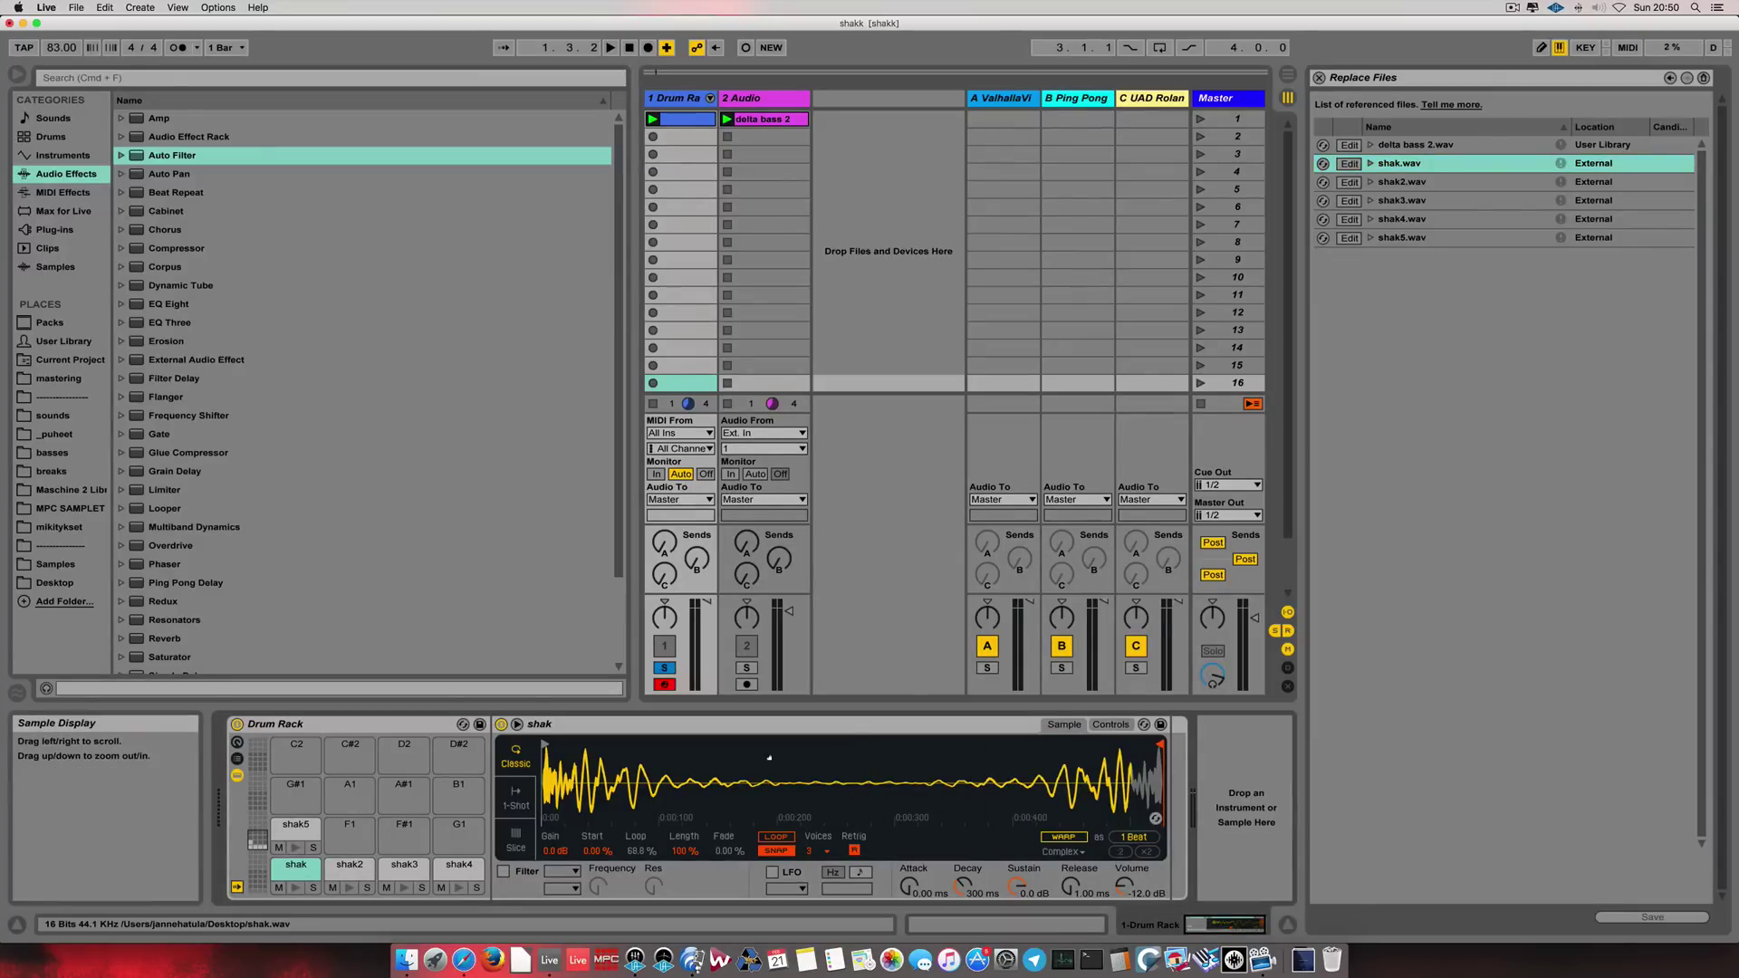
left_click(772, 836)
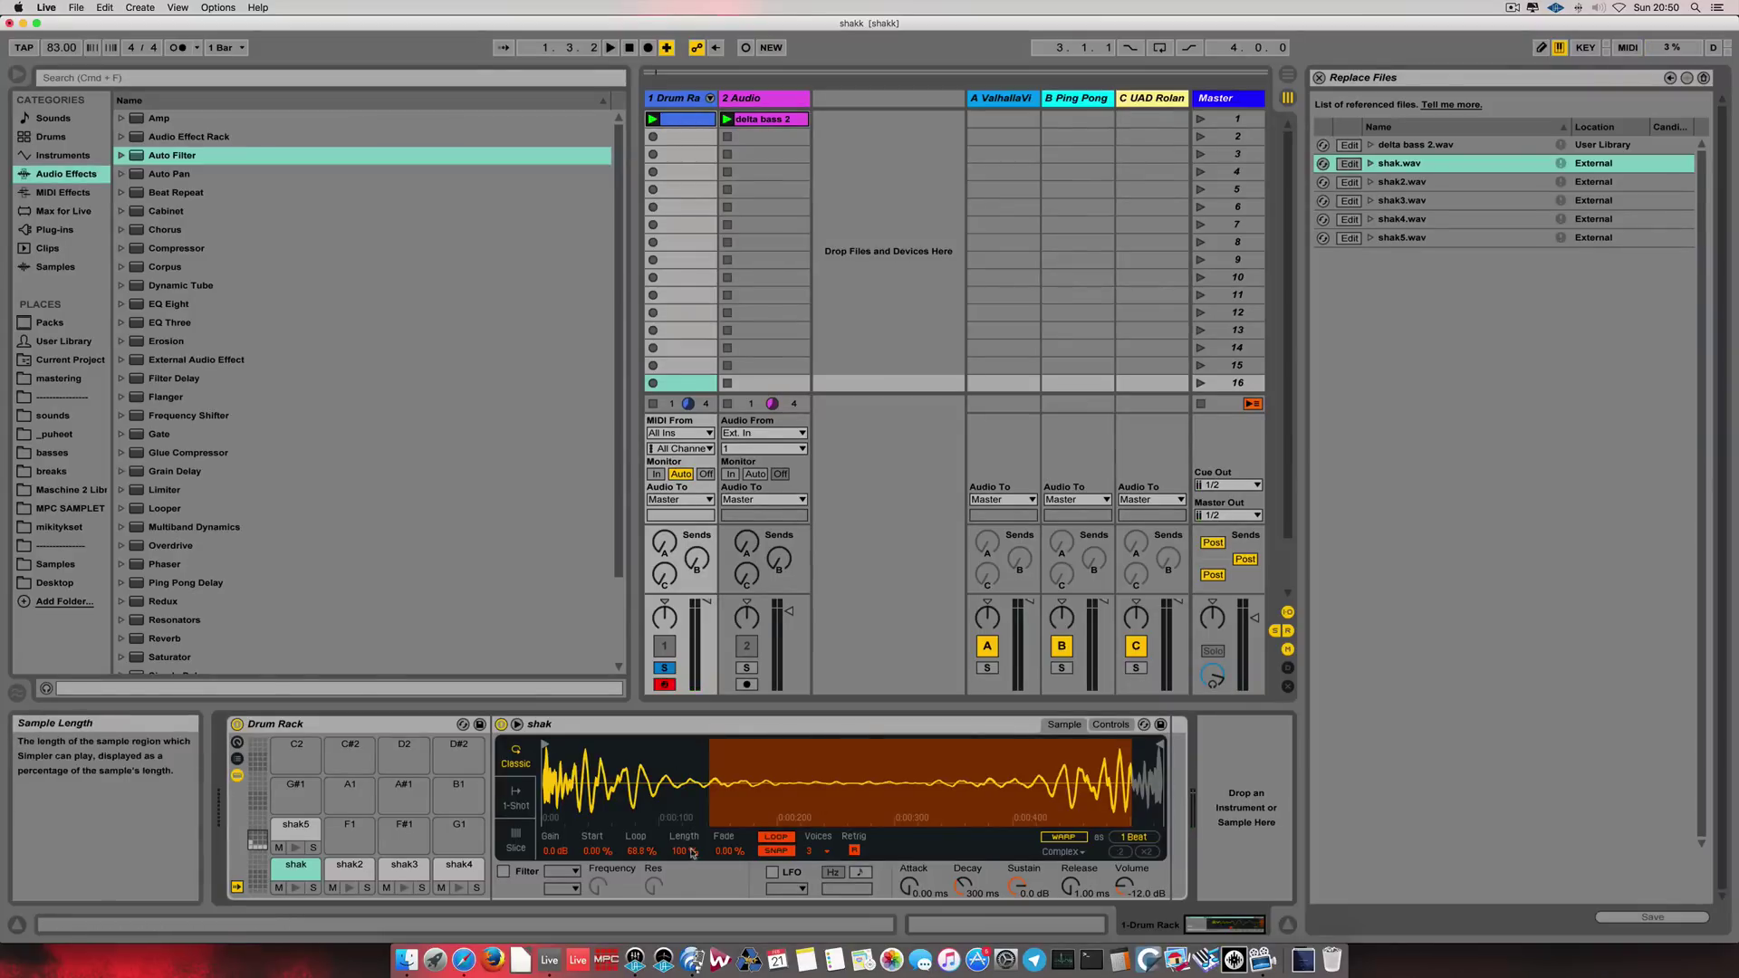
left_click_drag(668, 851, 641, 877)
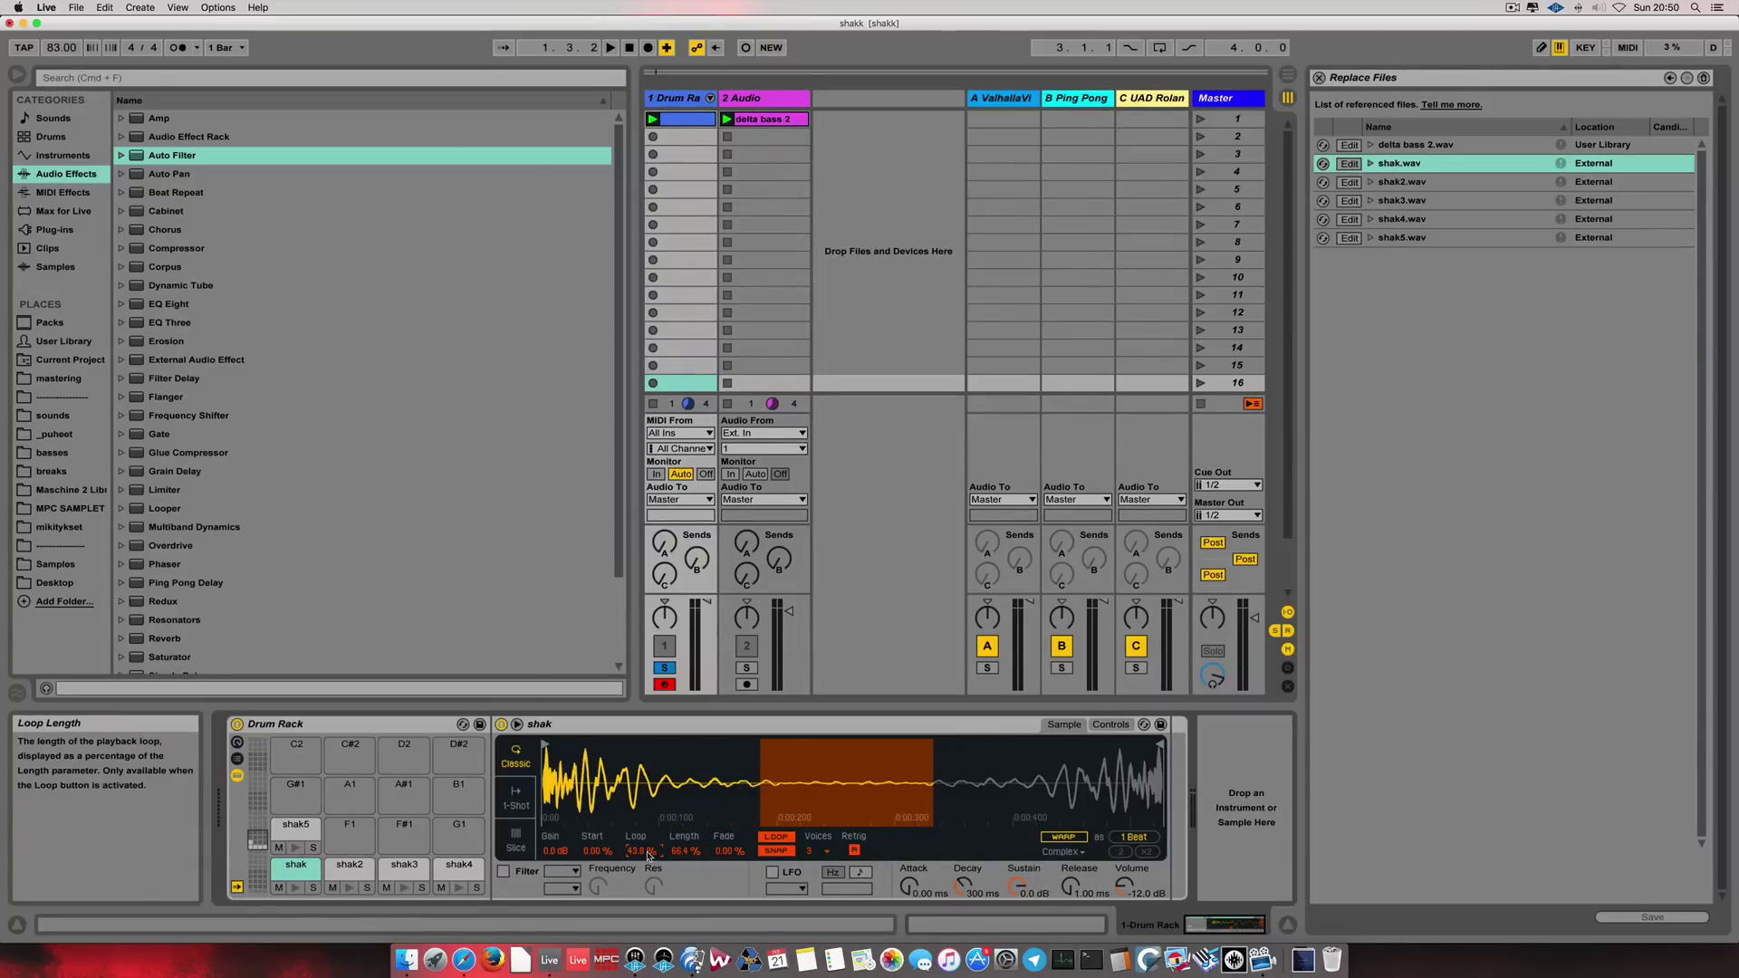
key("a")
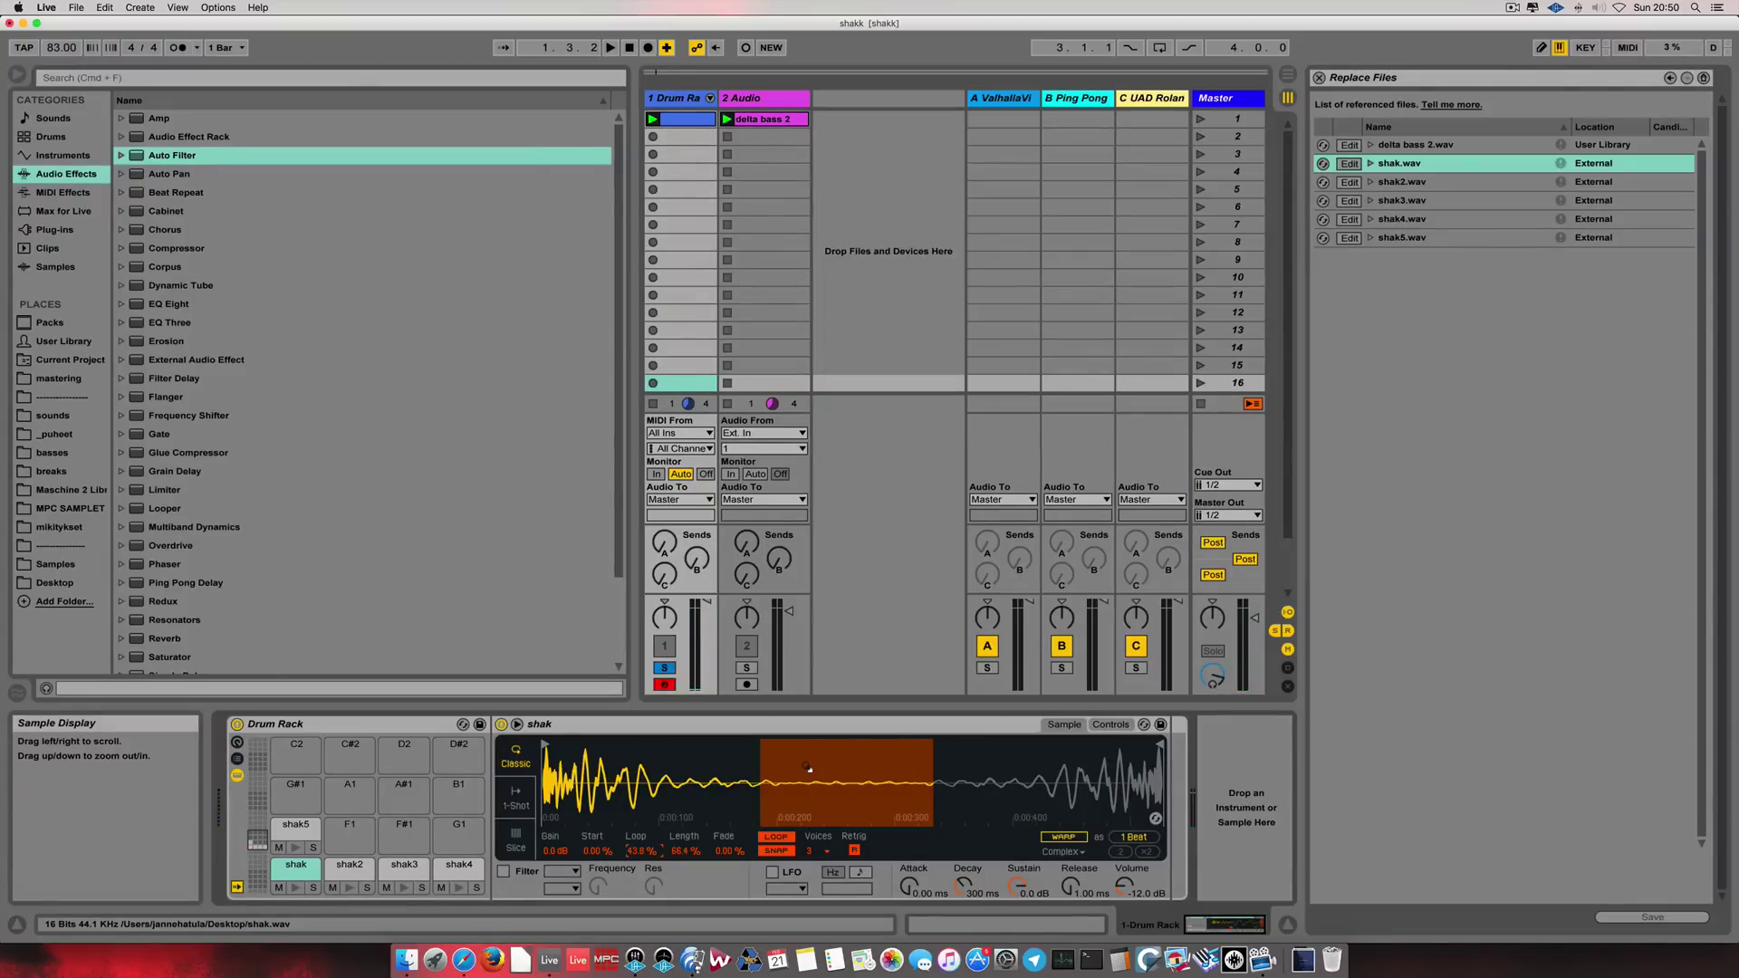
key("a")
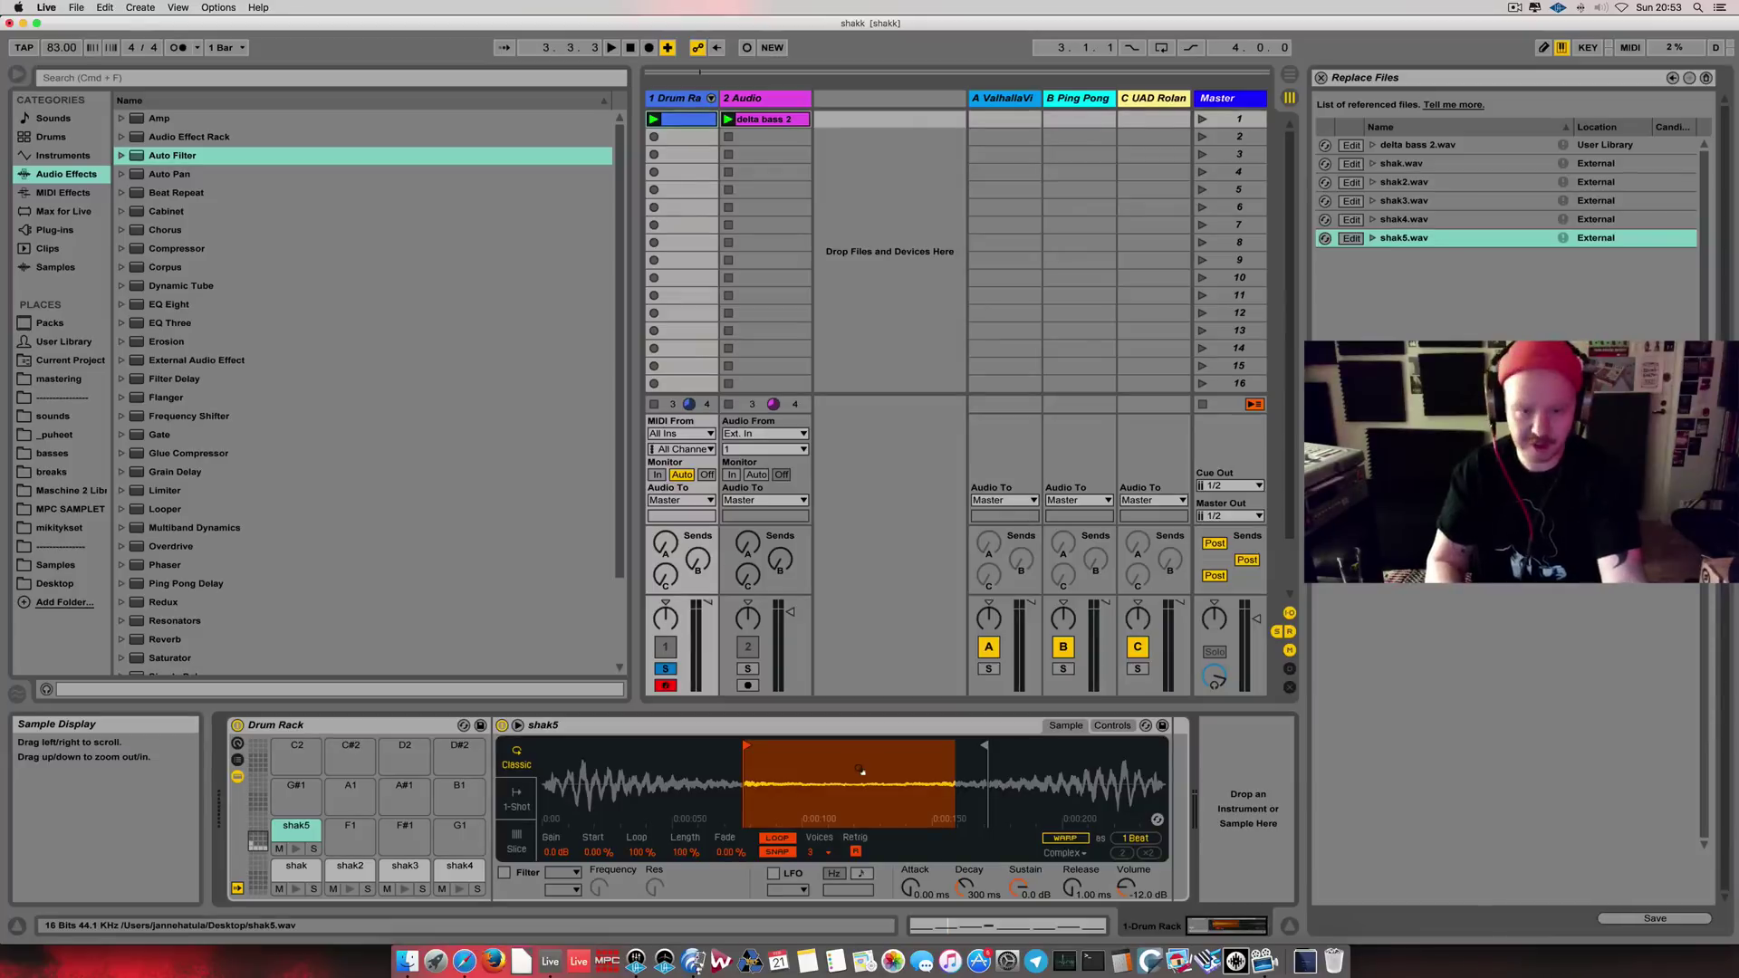
- Open the Drum Rack track's MIDI clip, audition it, and force all its notes to legato
double_click(682, 119)
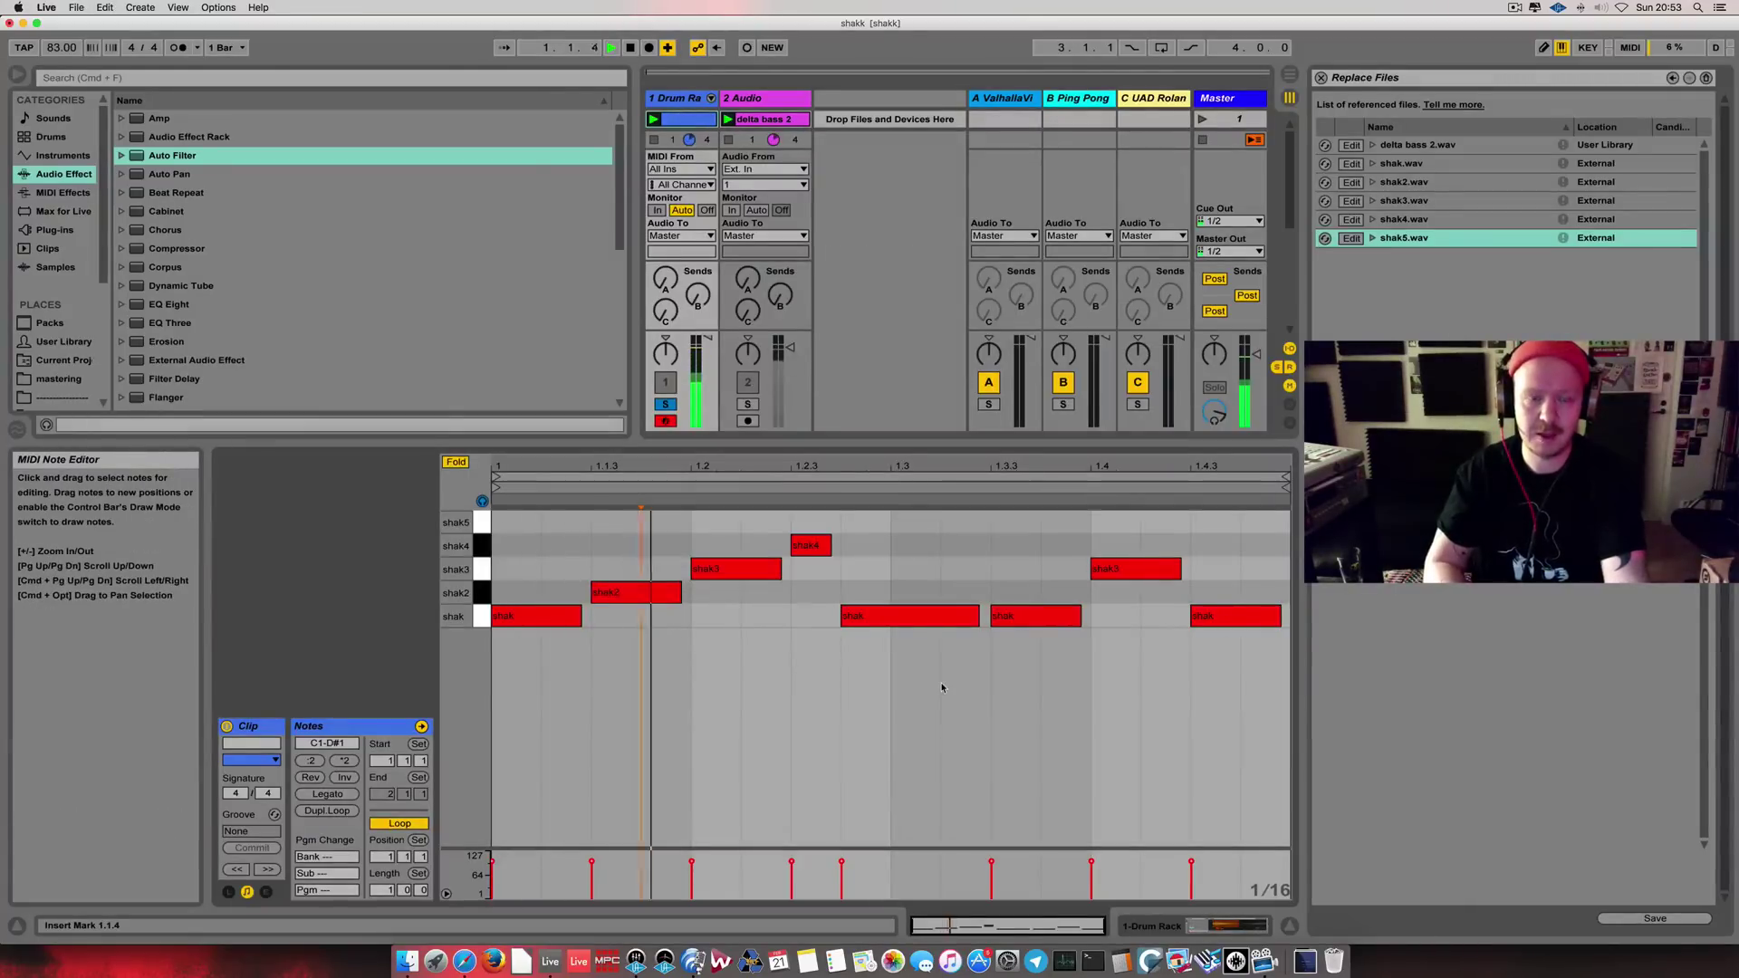
key("space")
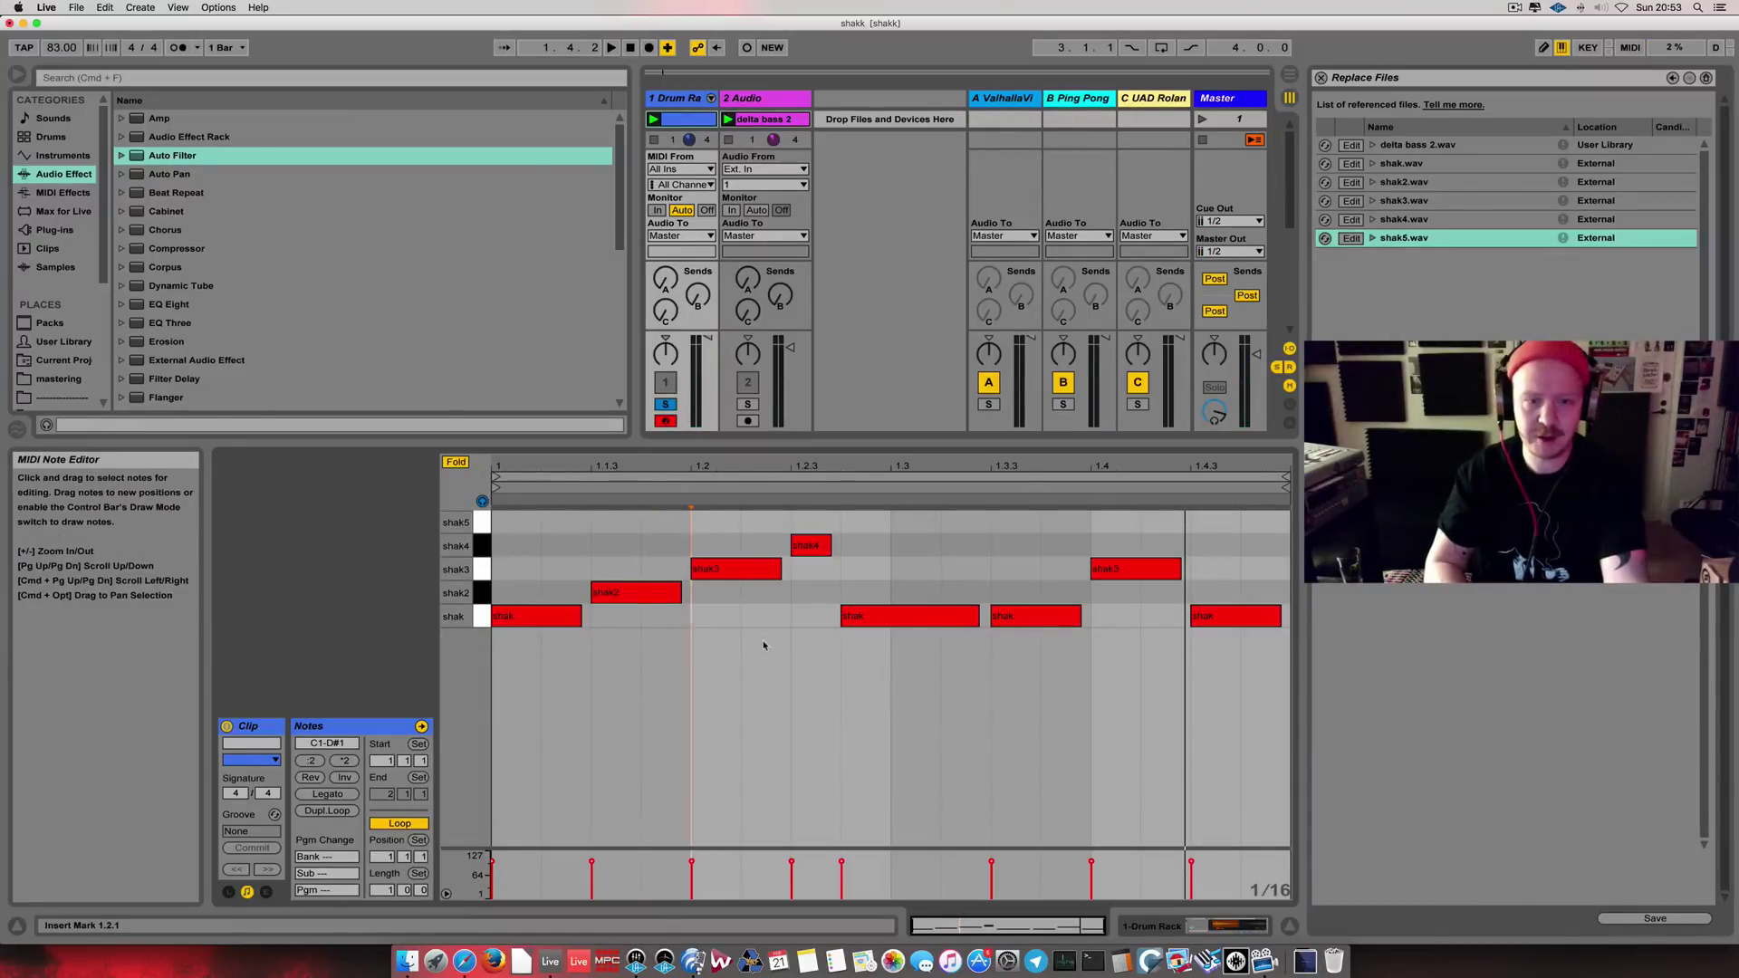
left_click(327, 794)
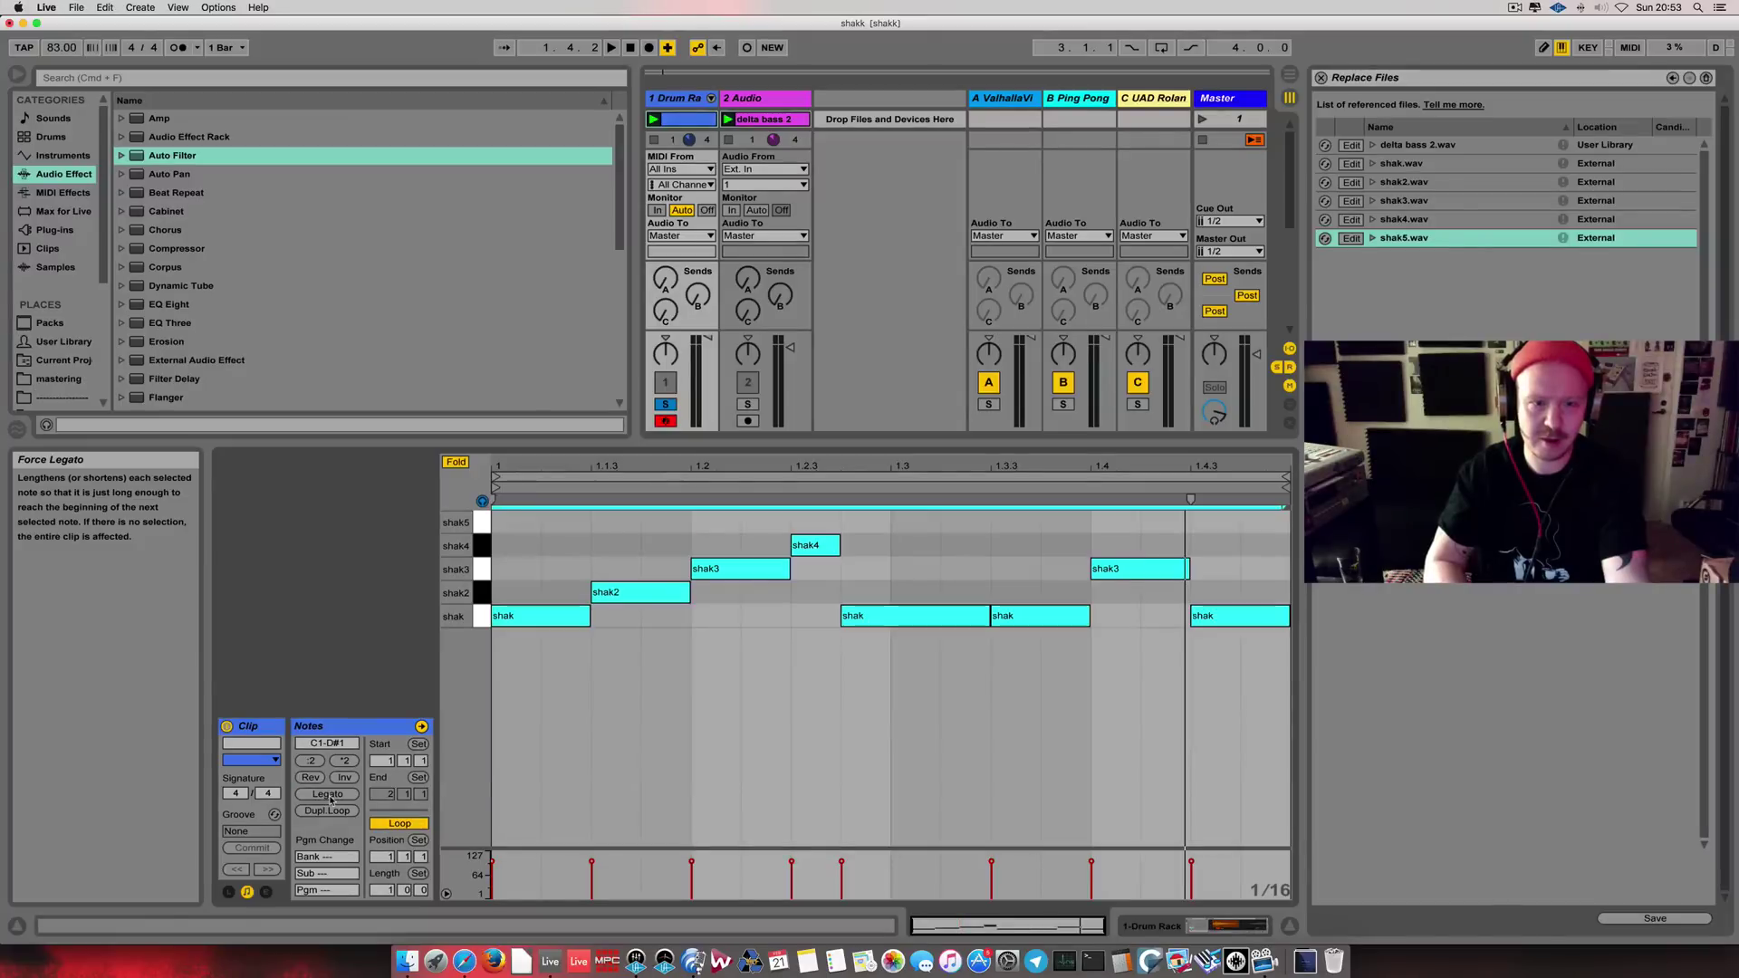
left_click(874, 592)
key("super+a")
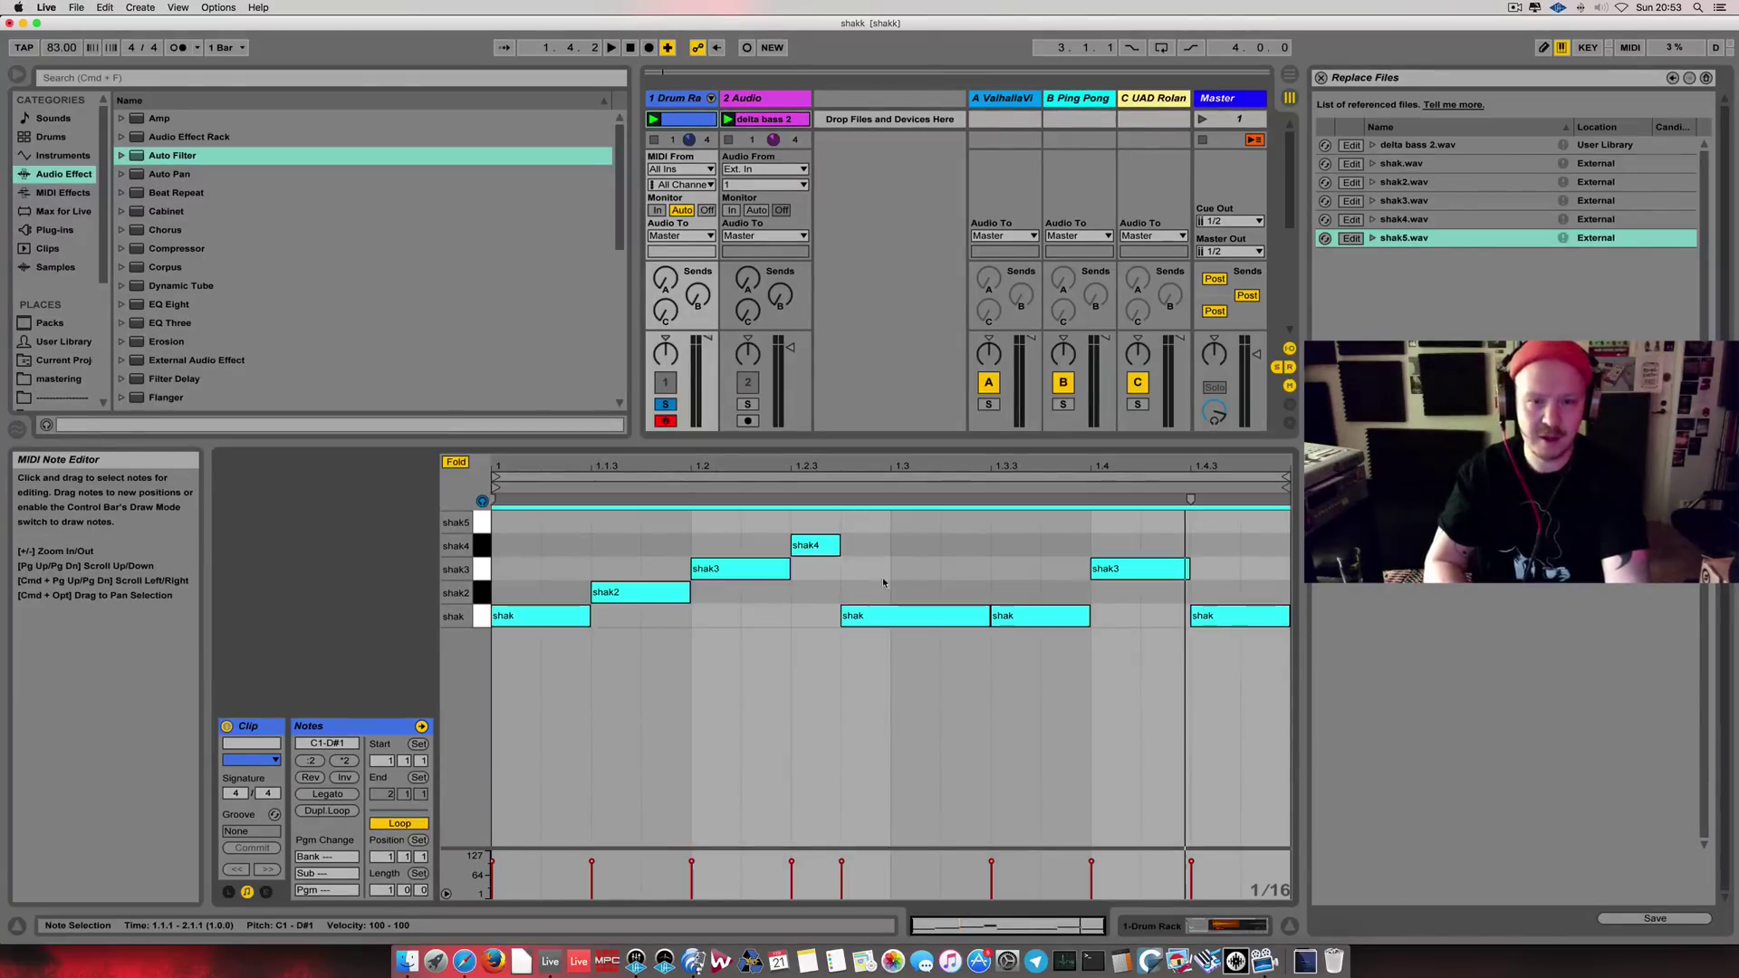
left_click(940, 551)
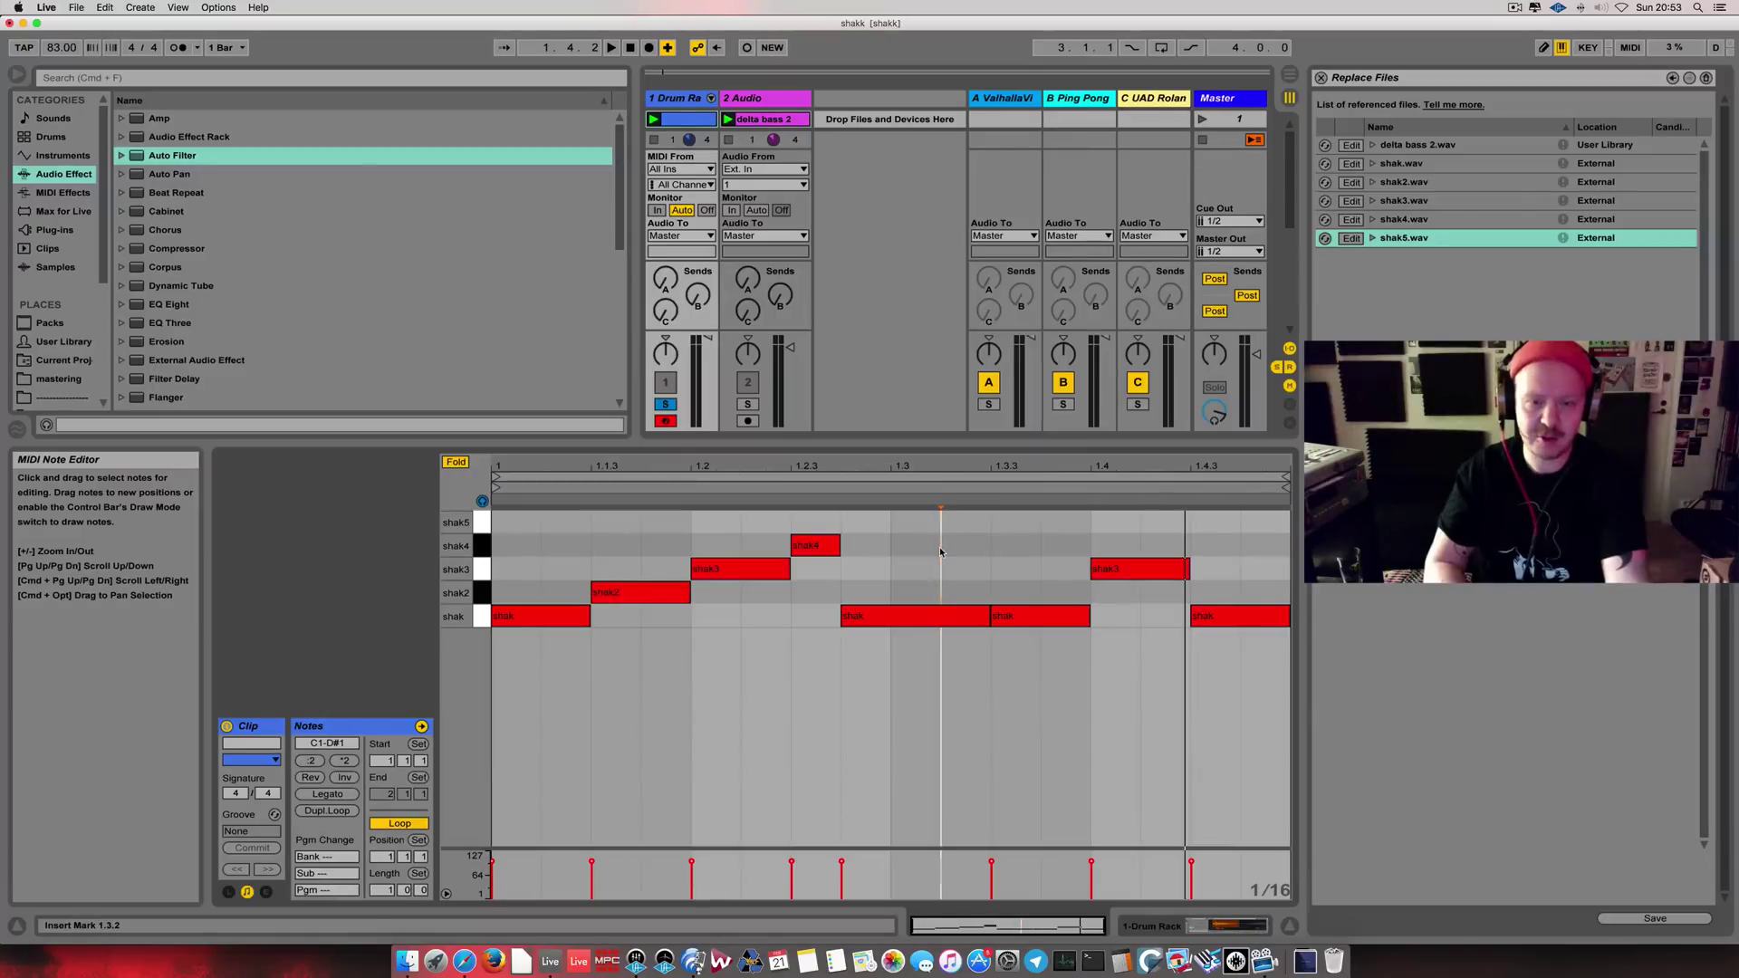
- Play back the drum clip to hear the legato notes with the looped samples
key("space")
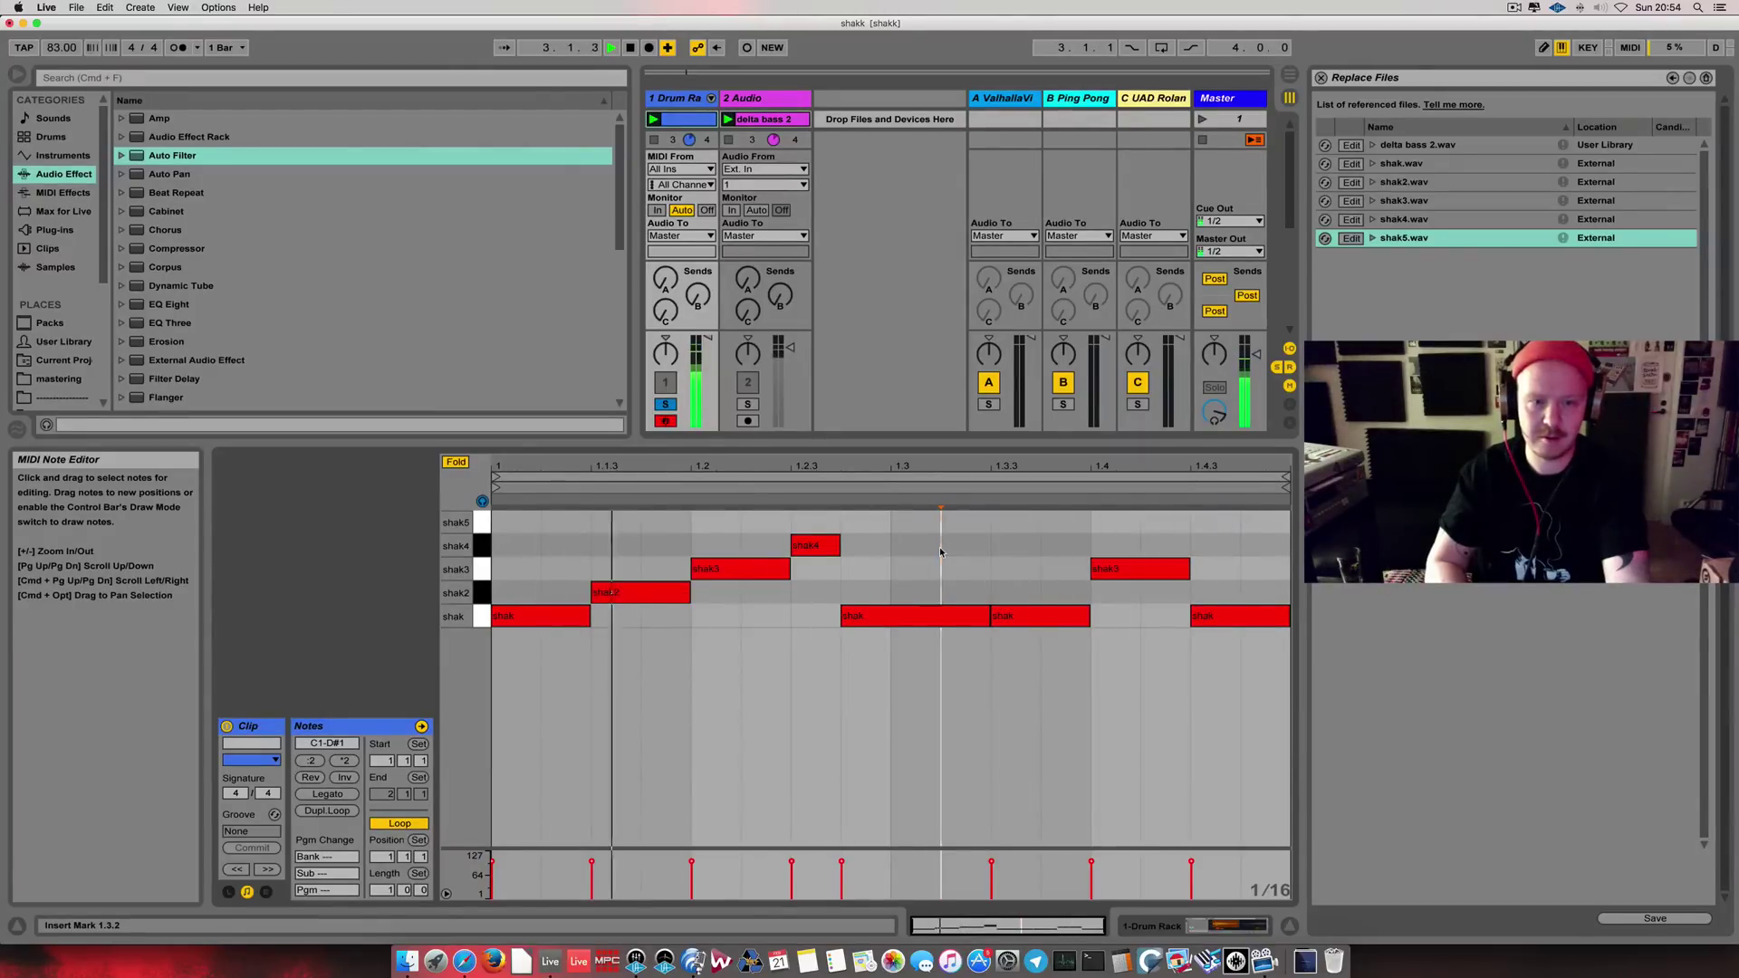
left_click(715, 667)
key("space")
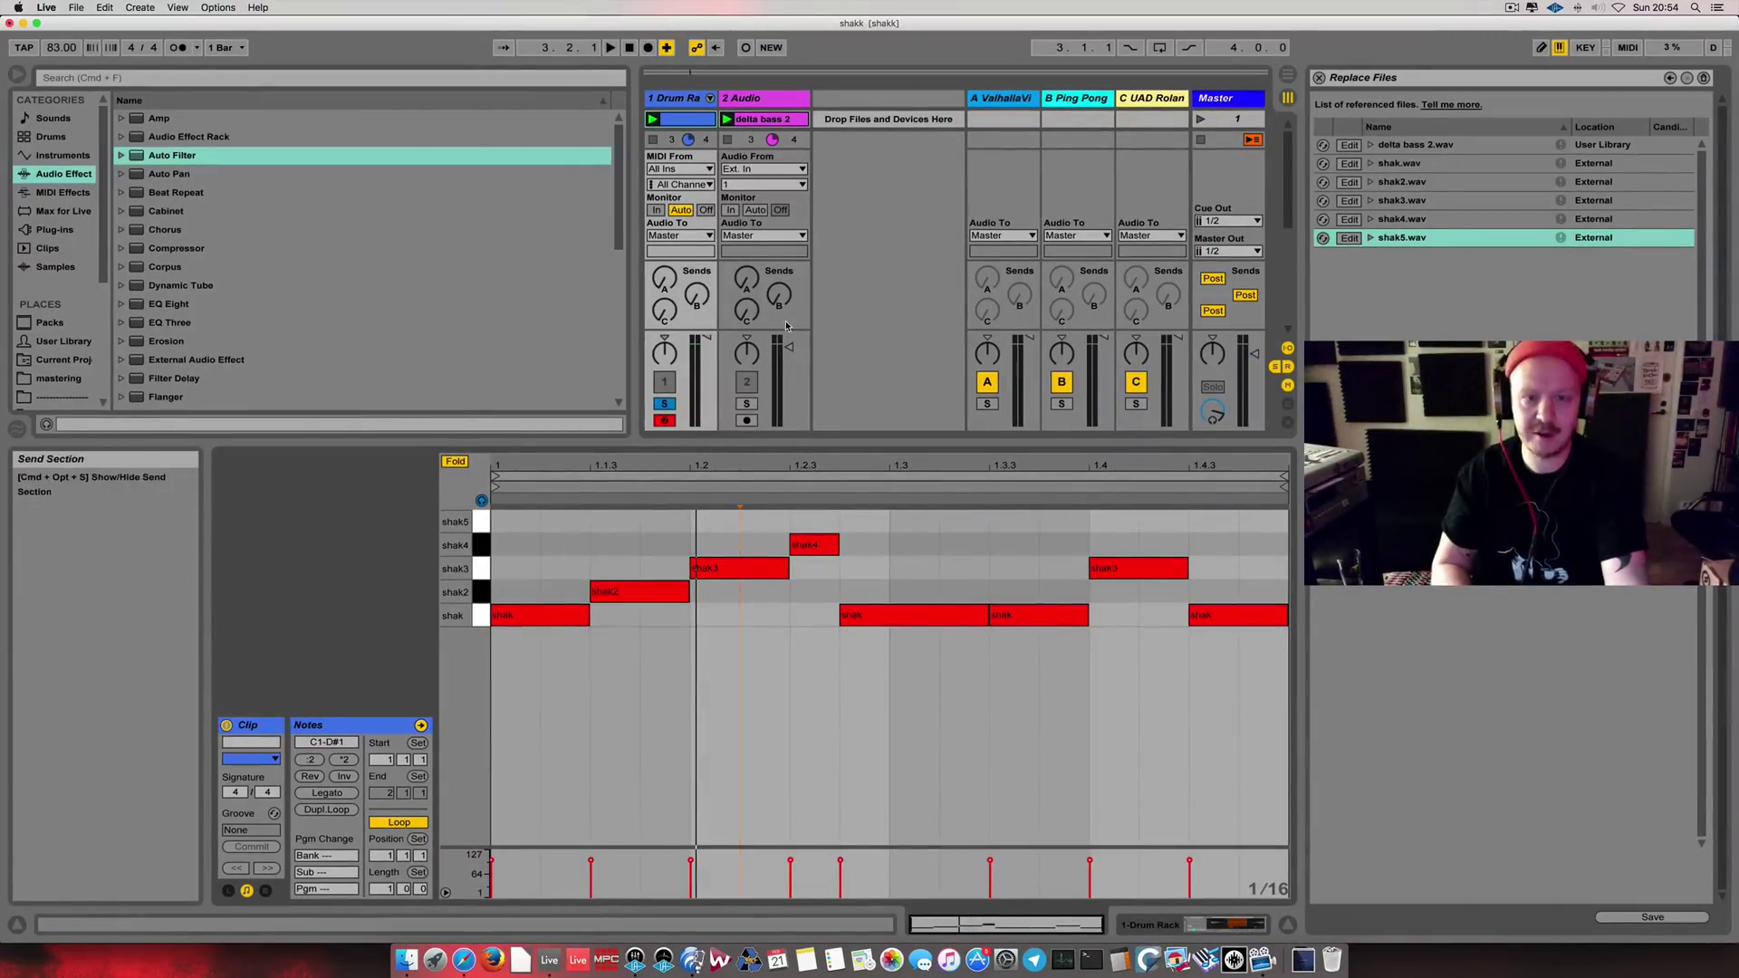
- Adjust the shak2 pad's loop in the Drum Rack to Loop about 45 %, Length about 83 % and Fade about 3.4 %
double_click(670, 102)
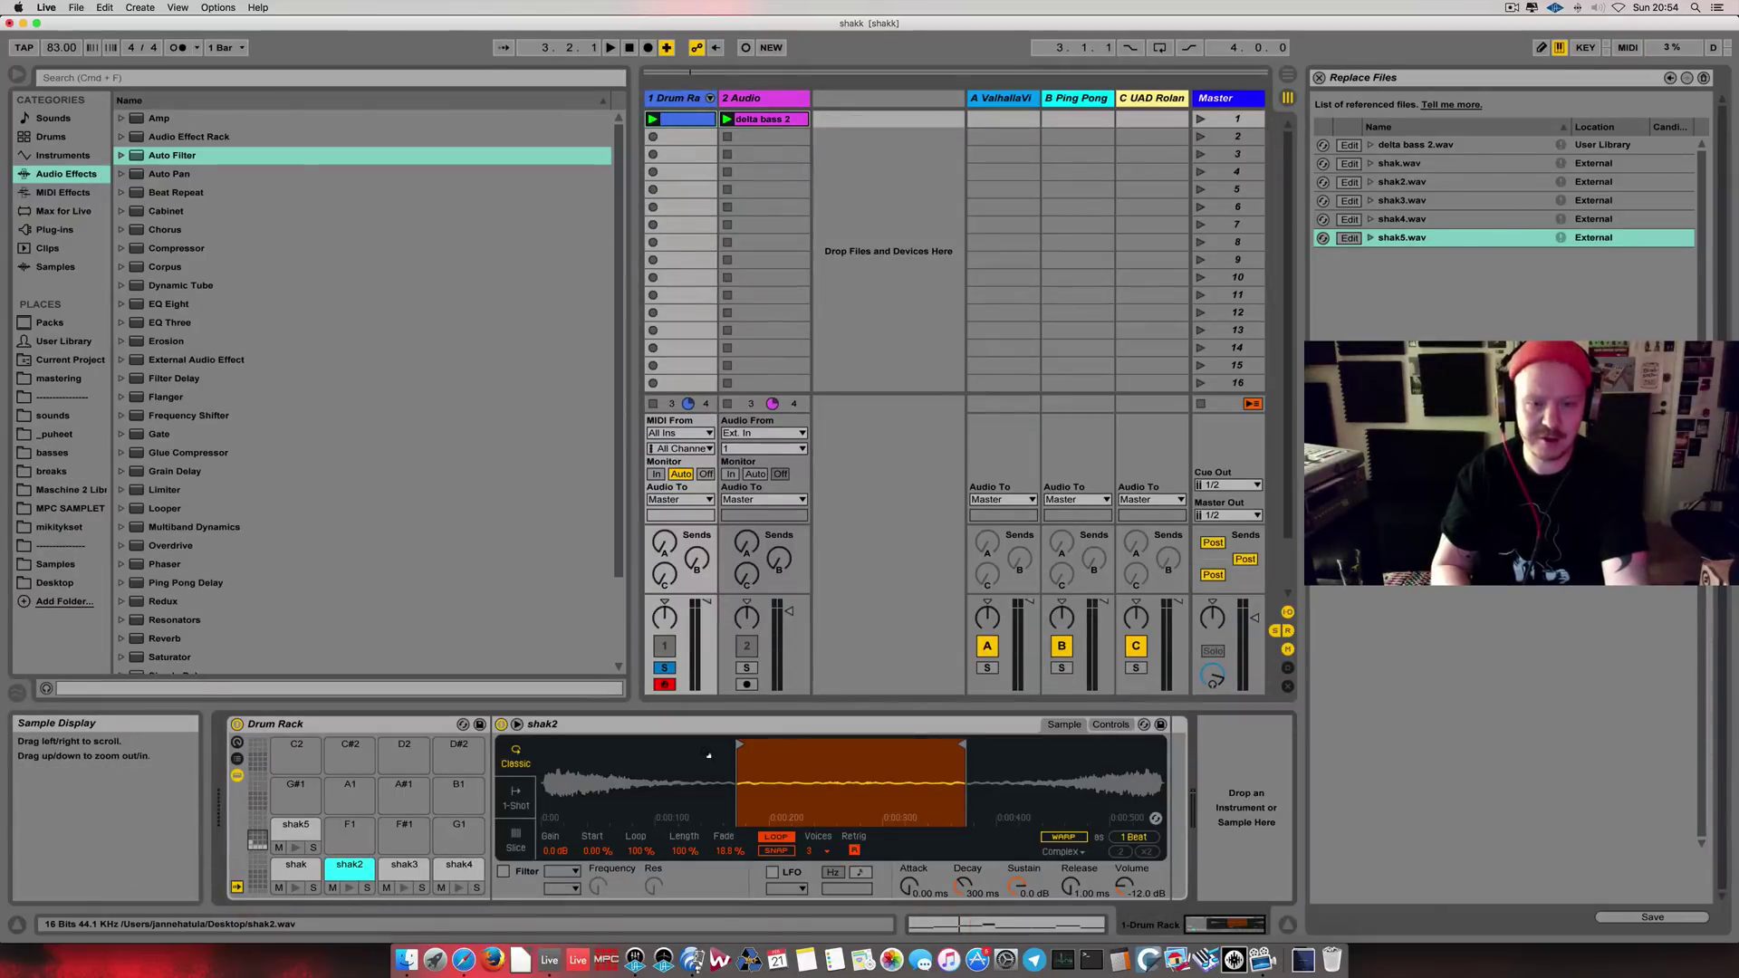
key("w")
left_click_drag(738, 743, 550, 740)
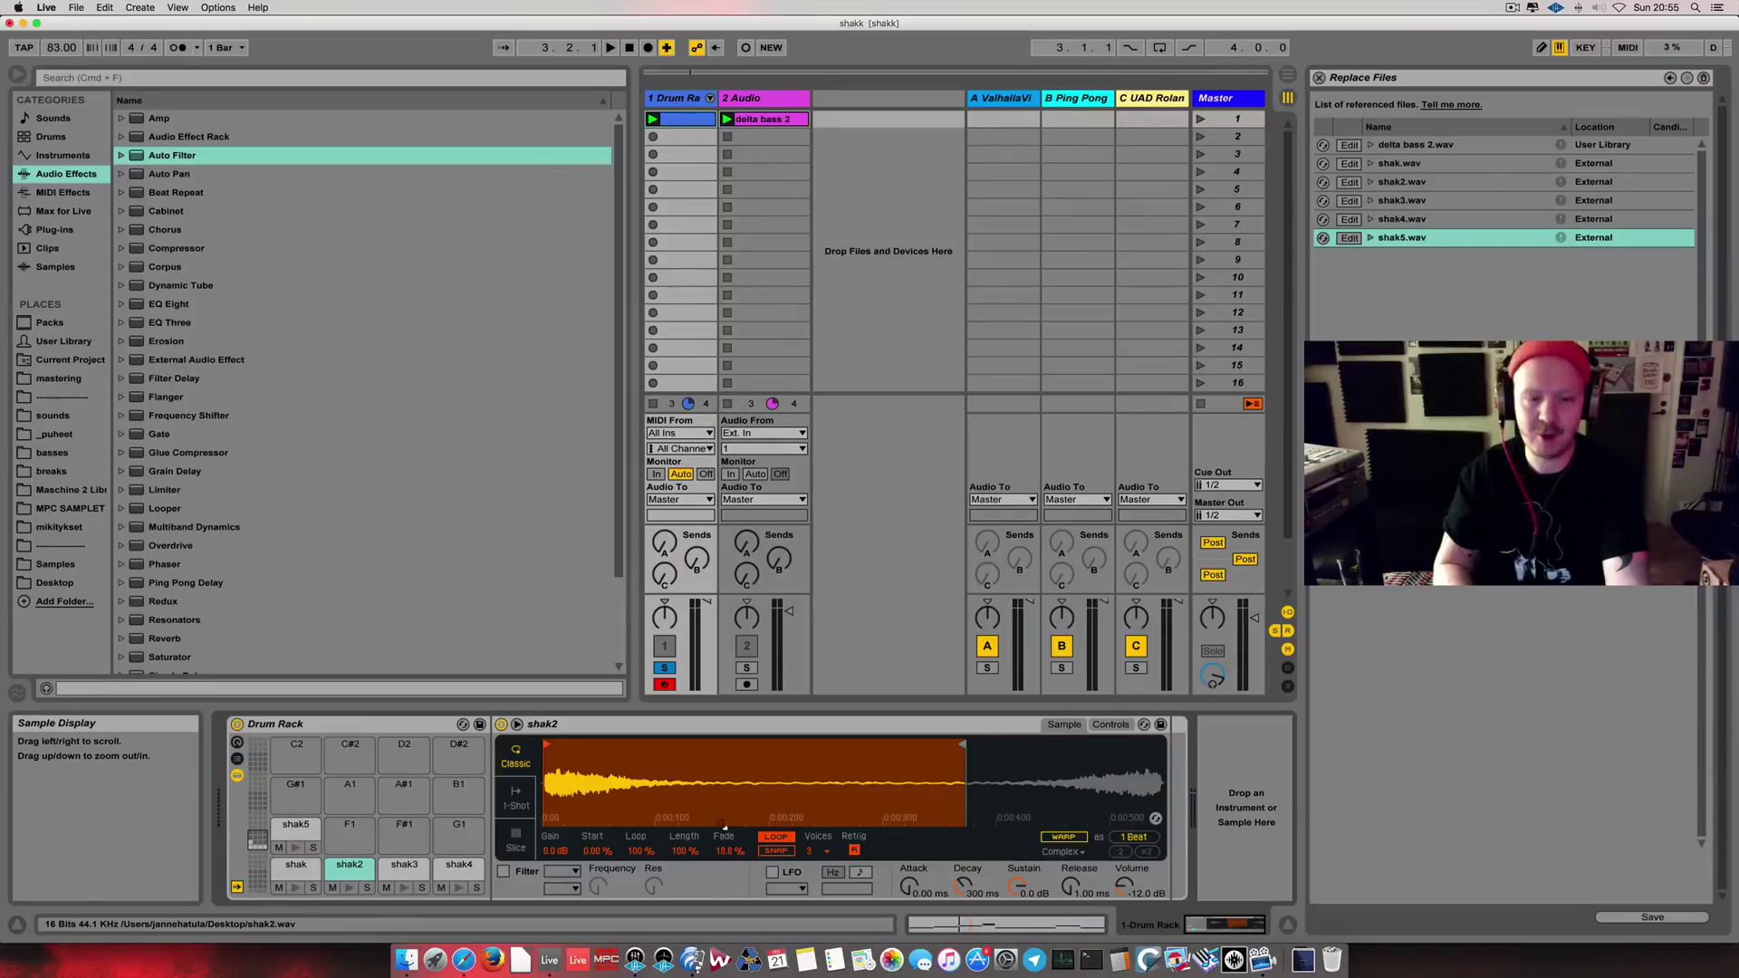
mouse_move(548, 744)
left_mouse_down()
mouse_move(681, 744)
mouse_move(548, 742)
left_mouse_up()
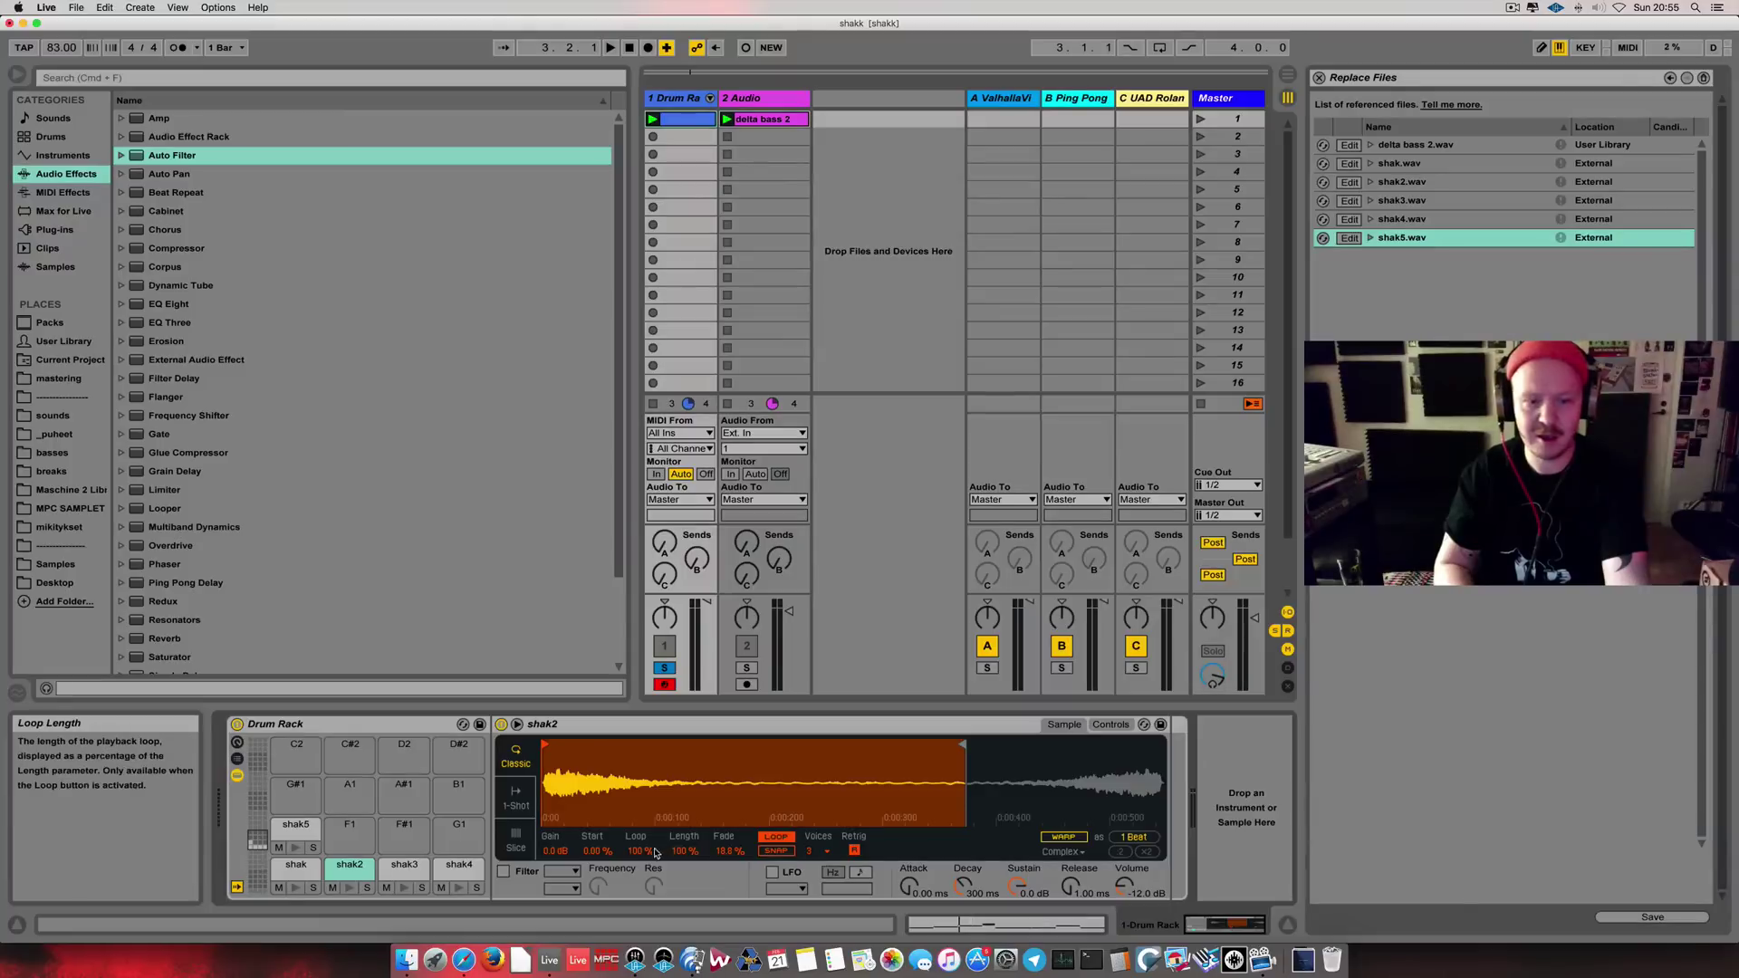
left_click_drag(638, 851, 725, 873)
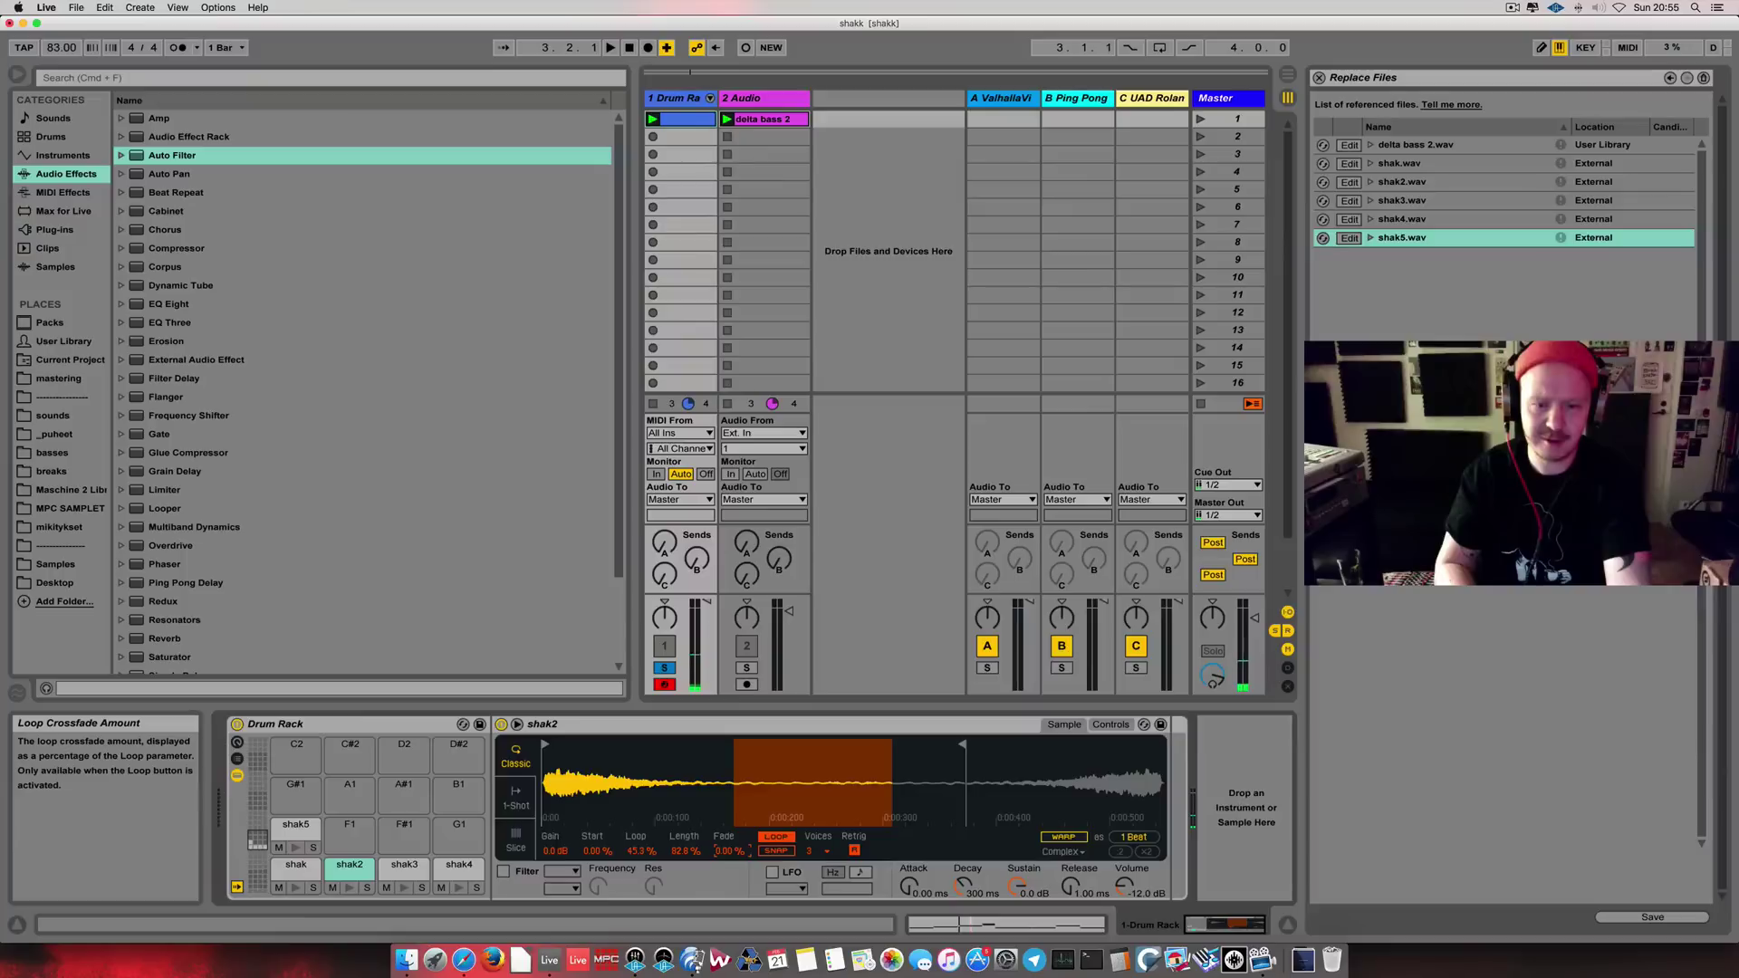
left_click_drag(725, 850, 726, 842)
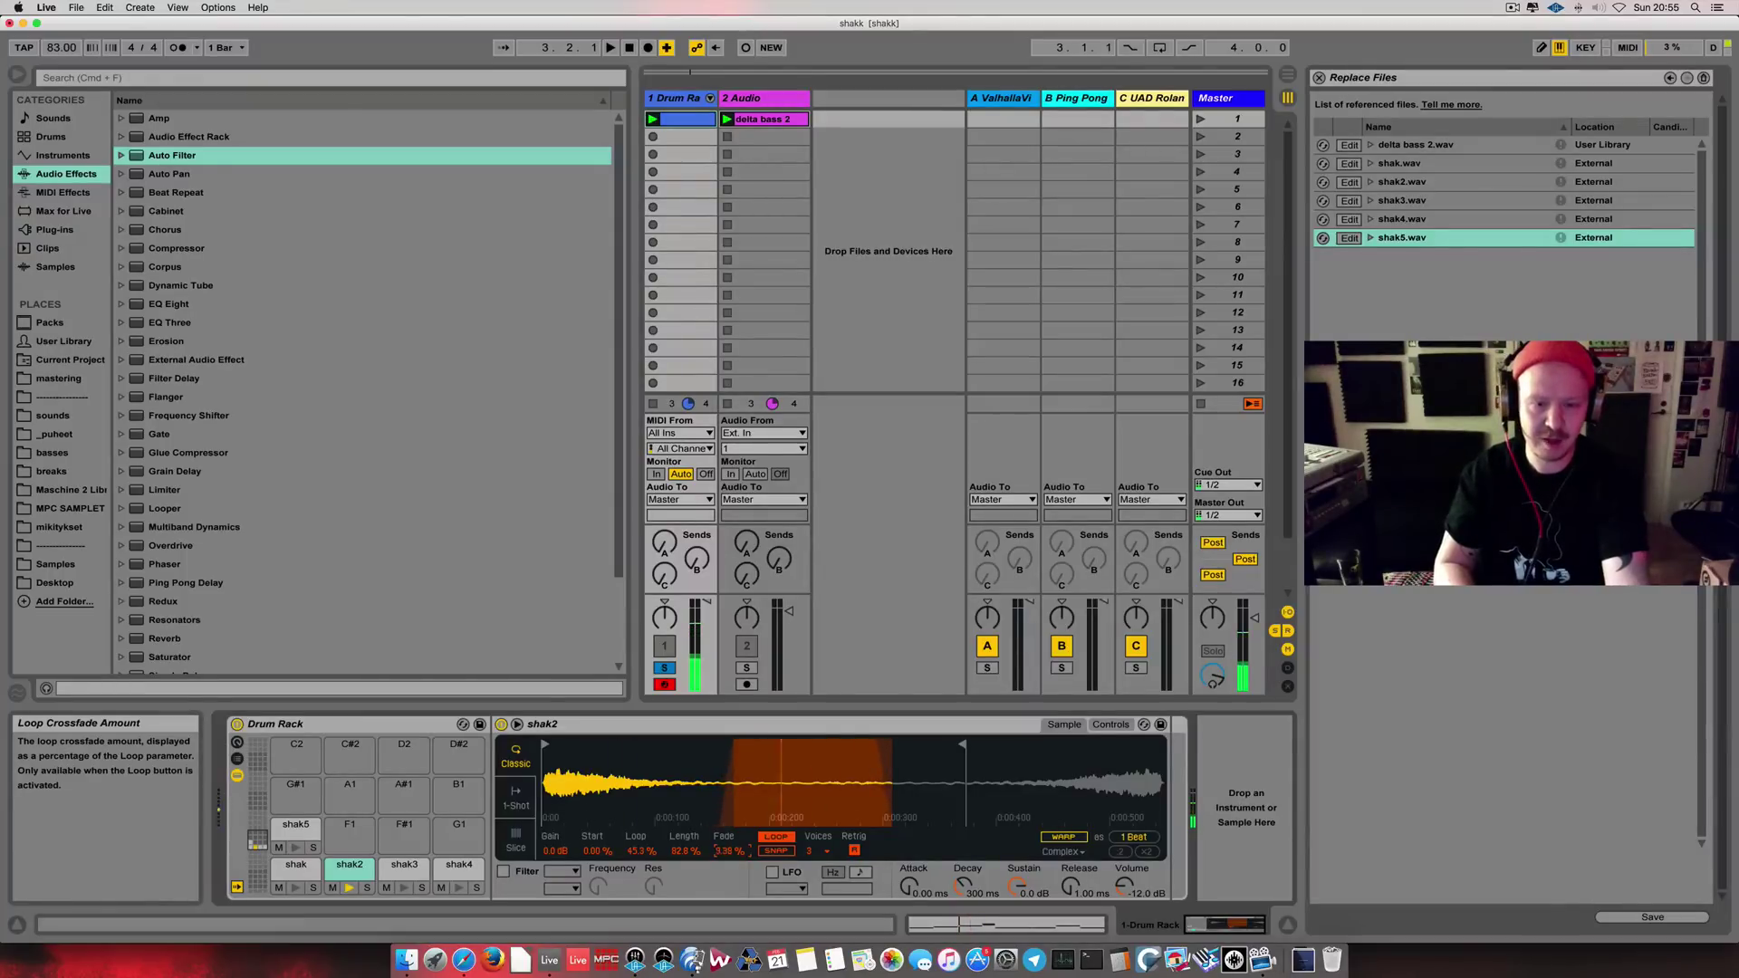
- Adjust the loop length of the shak4 pad's sample
left_click_drag(685, 851, 649, 854)
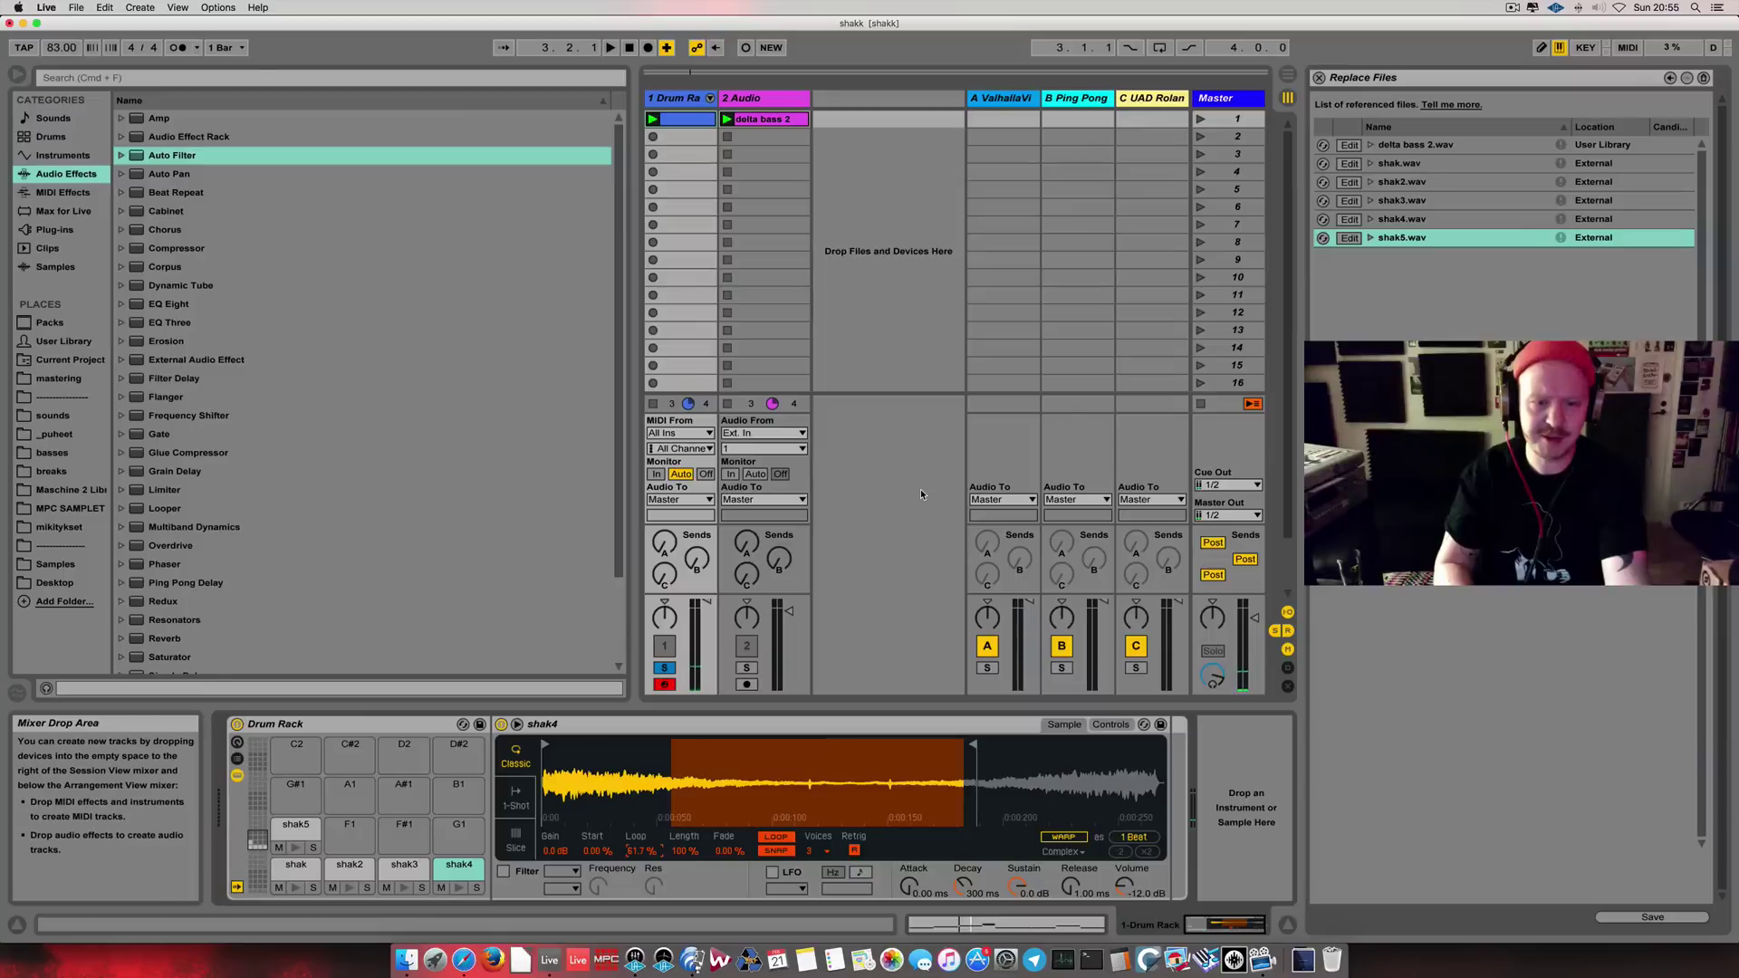
- Set the shak4 sample's amp release to 60 s, copy the value to its siblings, and audition the drum clip
key("space")
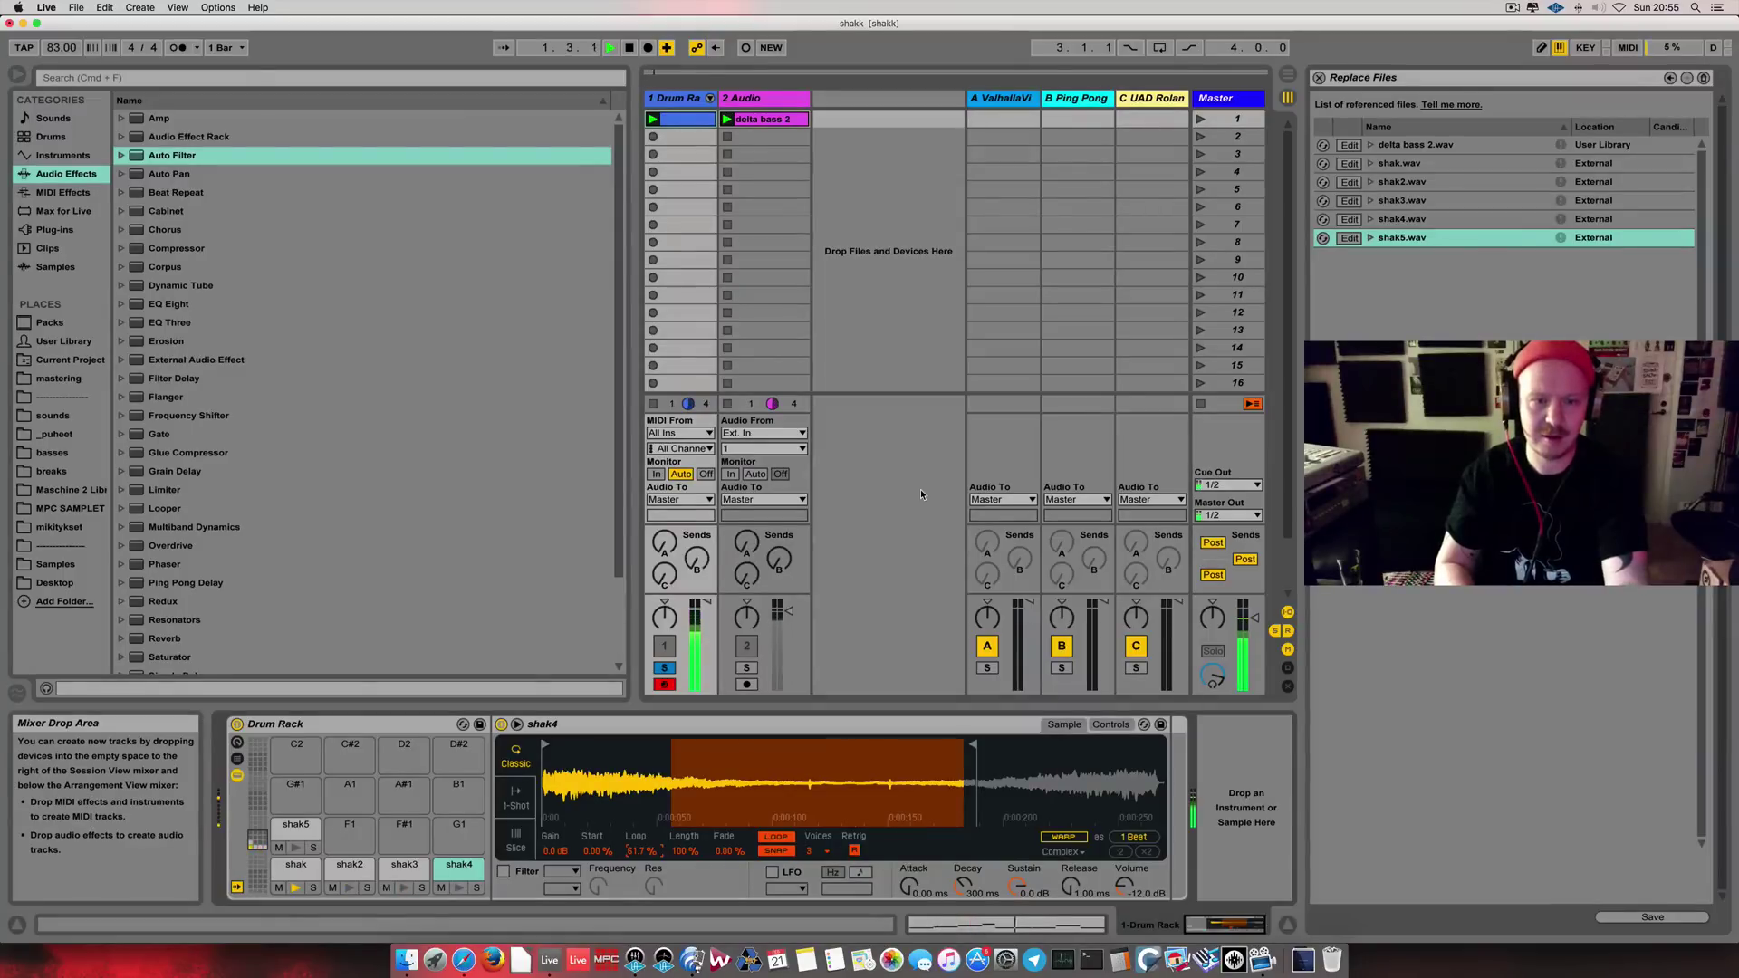
key("space")
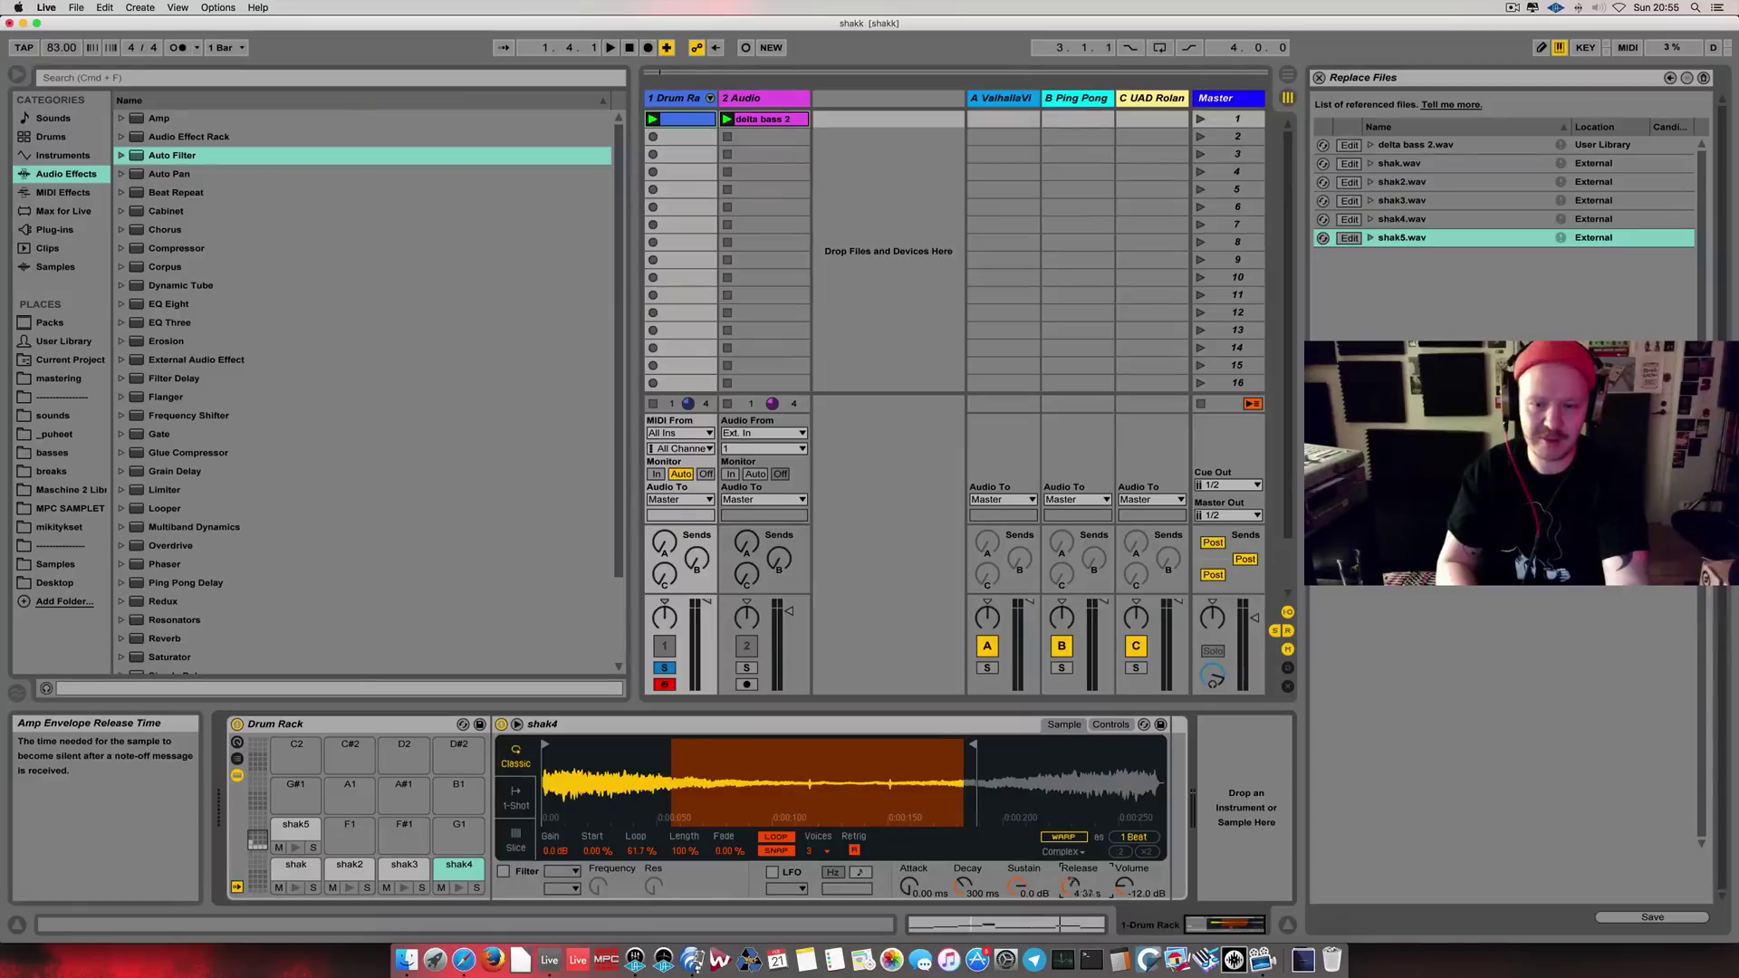
right_click(1074, 881)
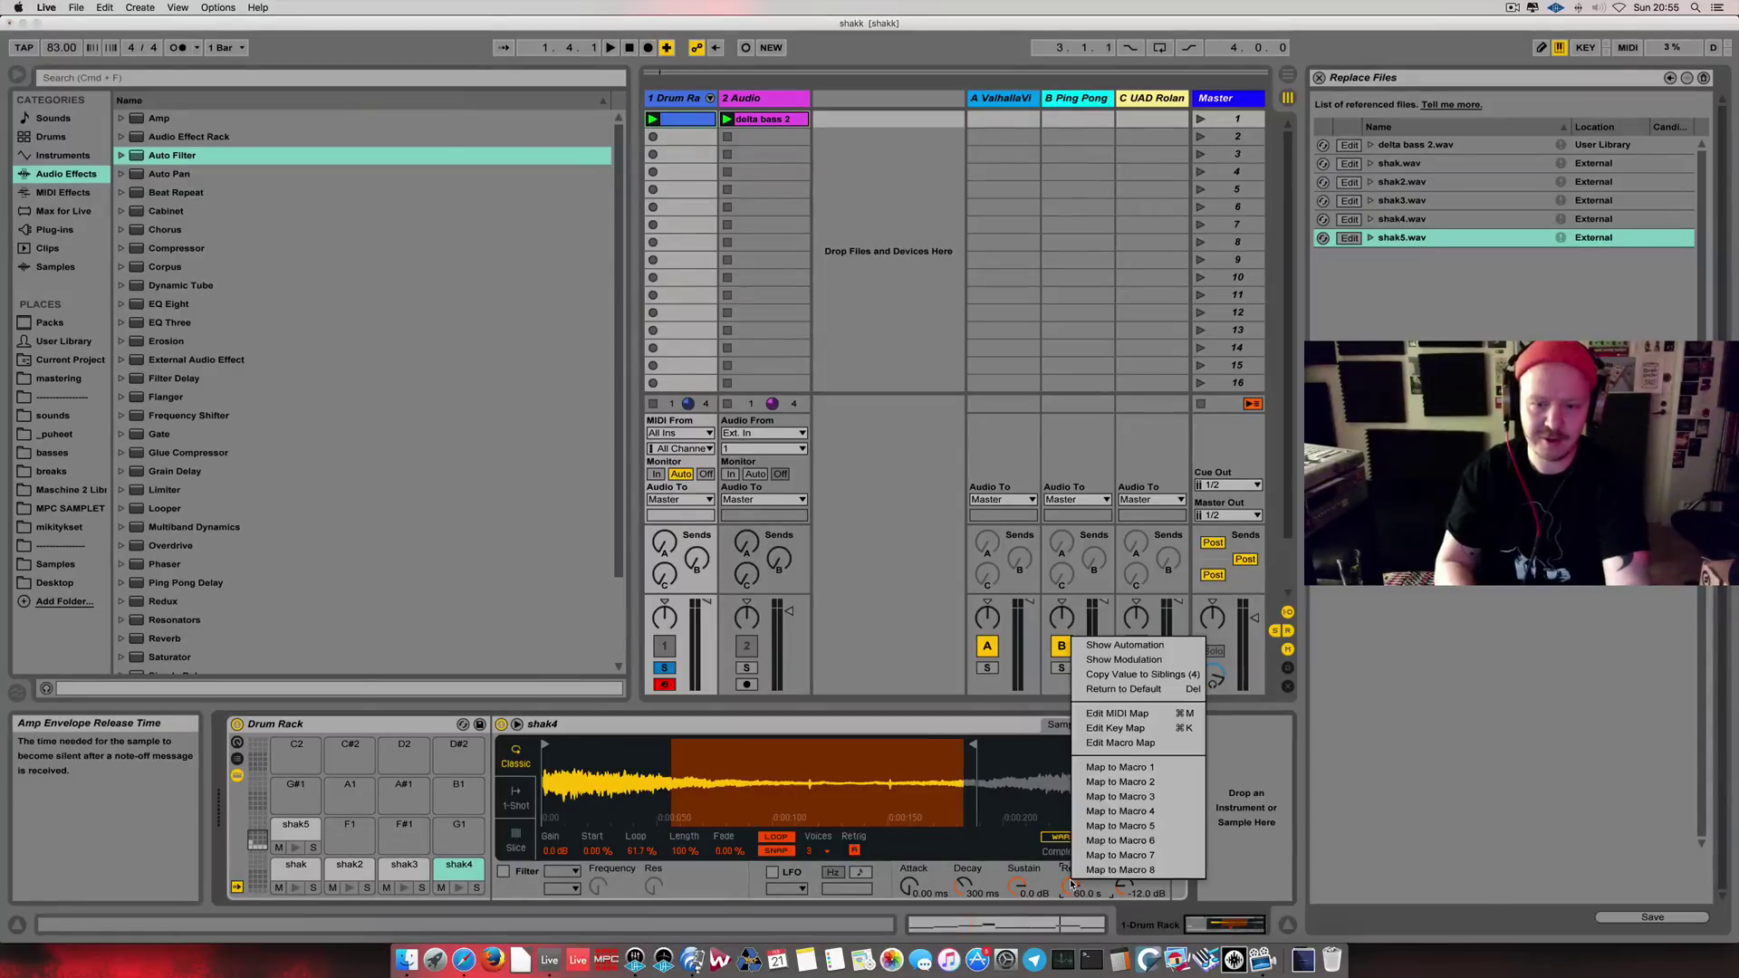
left_click(1165, 675)
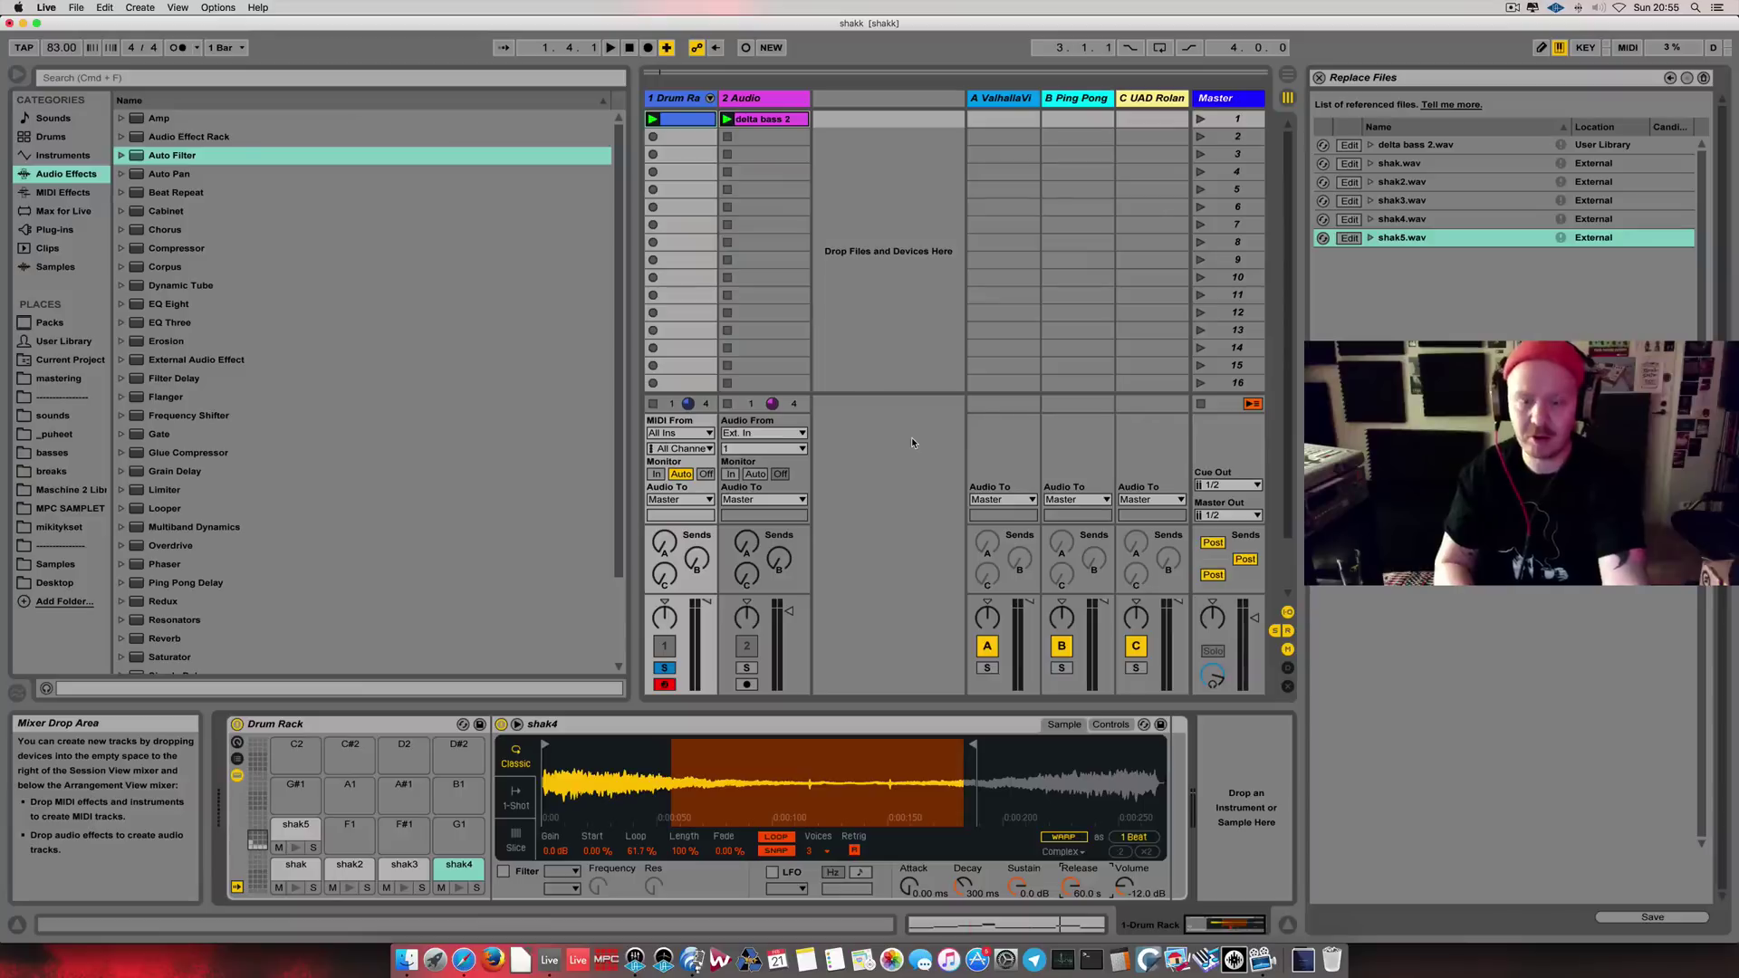
key("space")
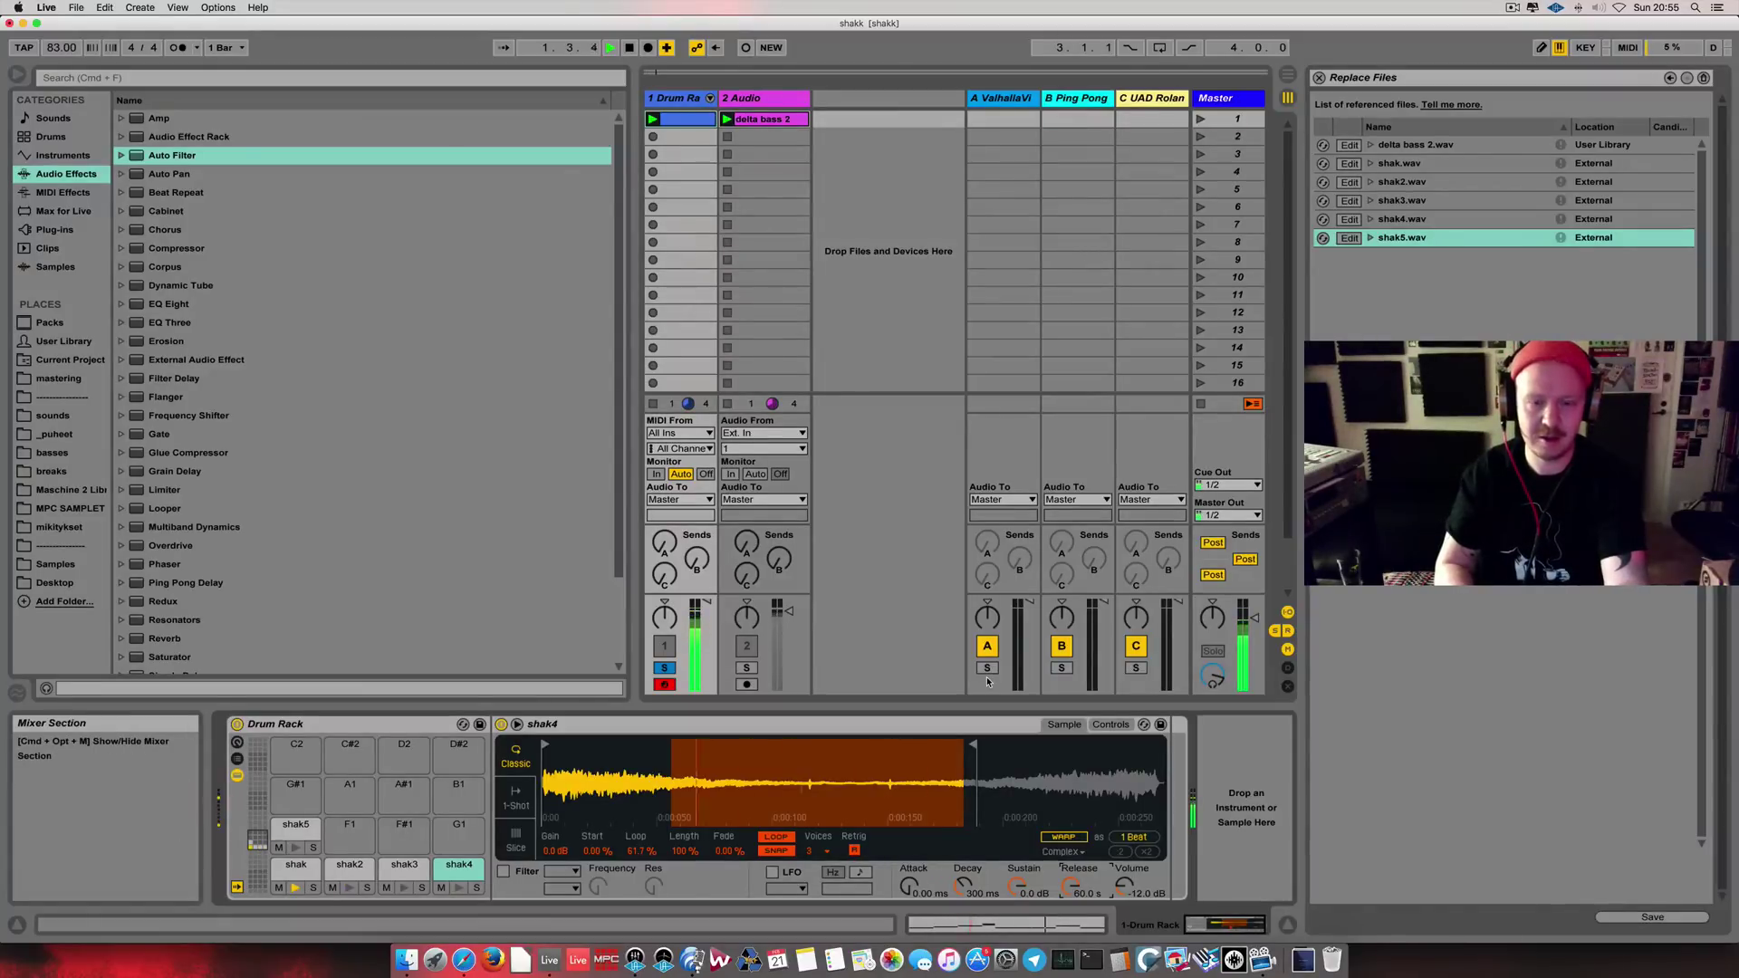
key("space")
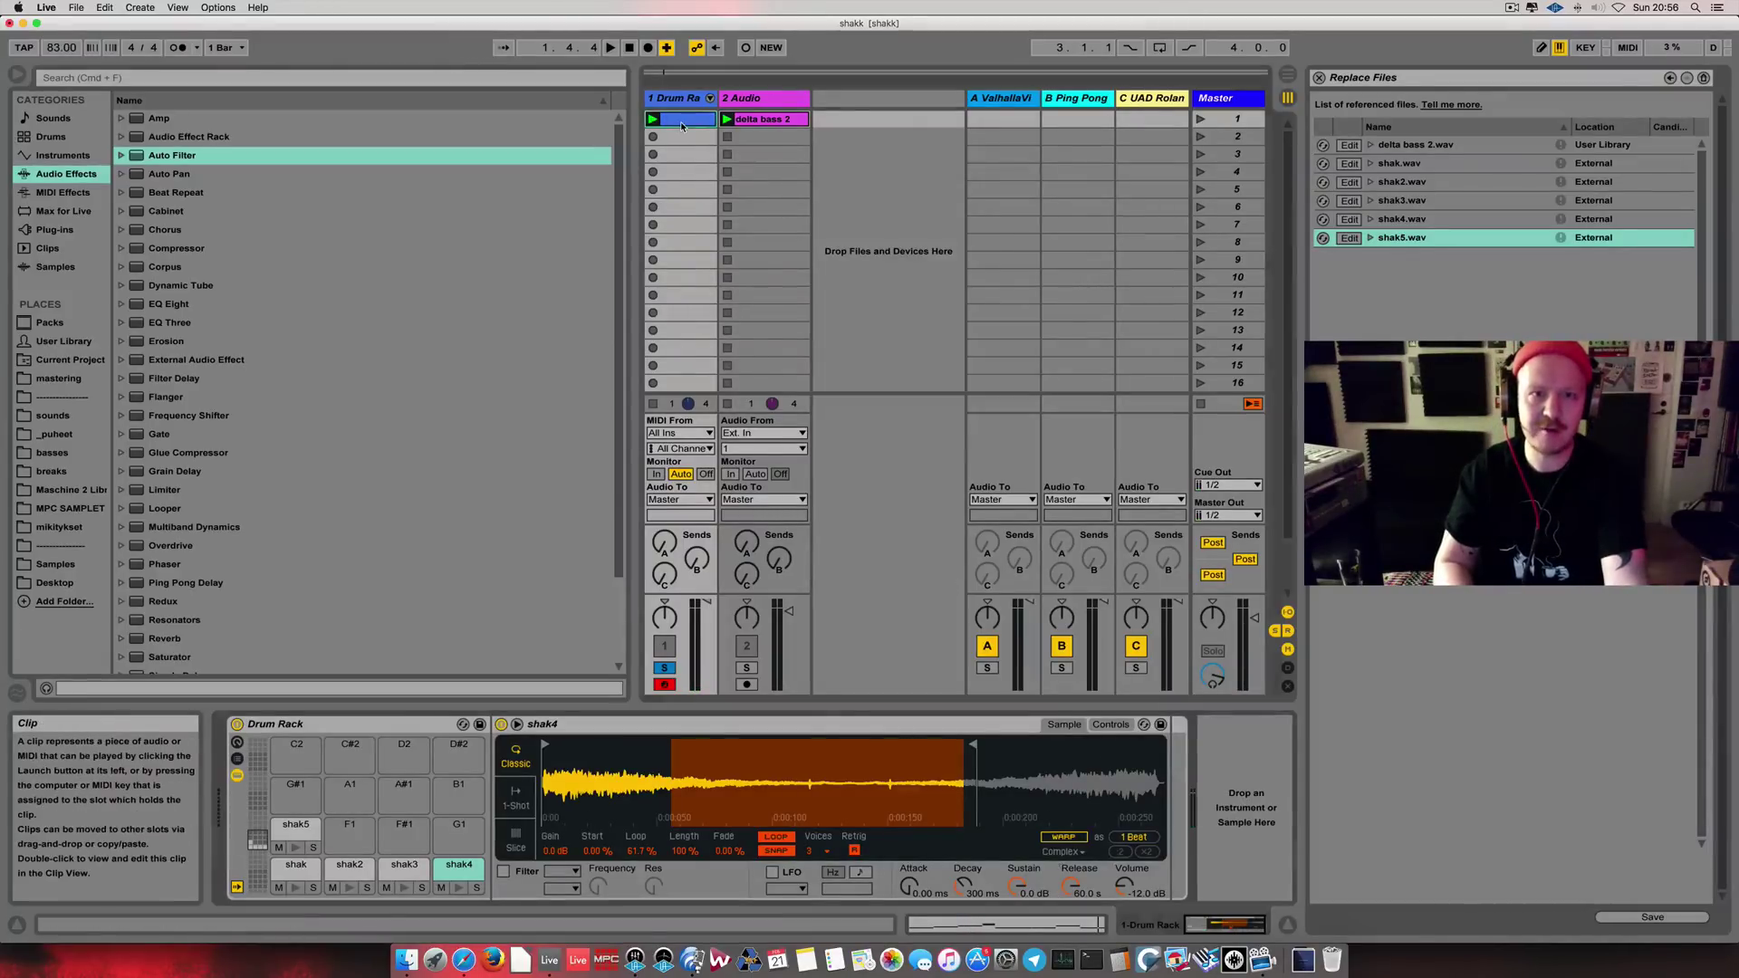
- Review the drum clip's notes, set shak4's amp release to 1.00 s, and copy that value to the sibling samples
key("shift+Tab")
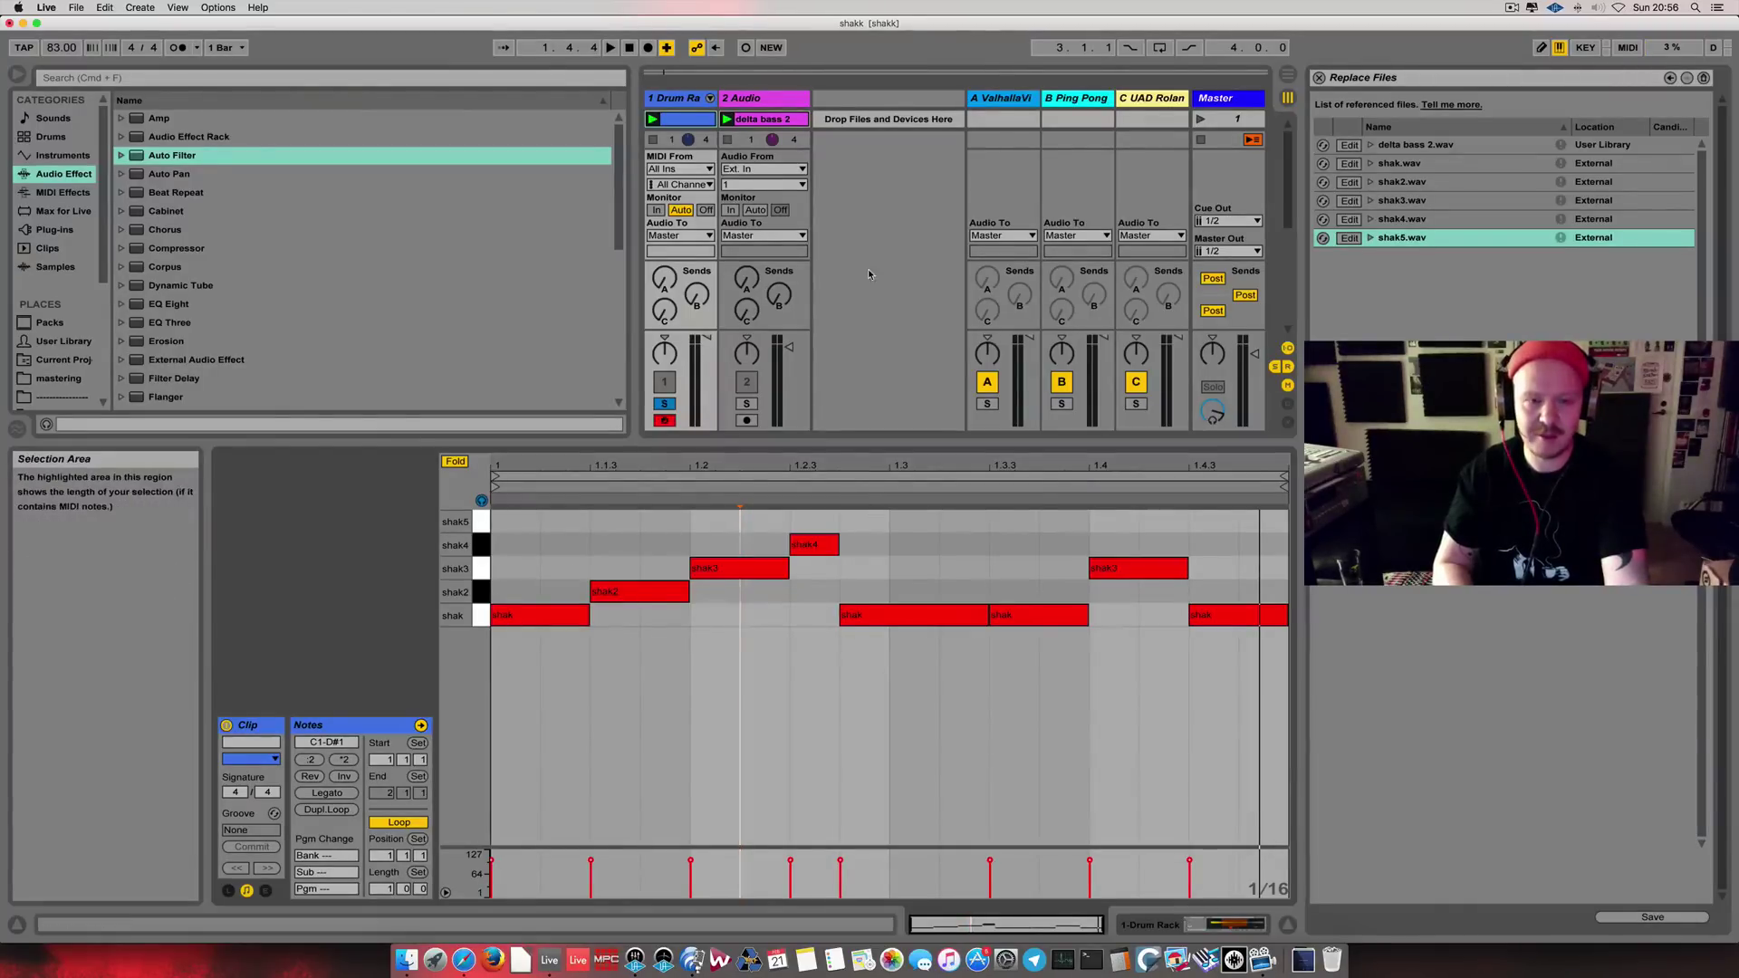
key("shift+Tab")
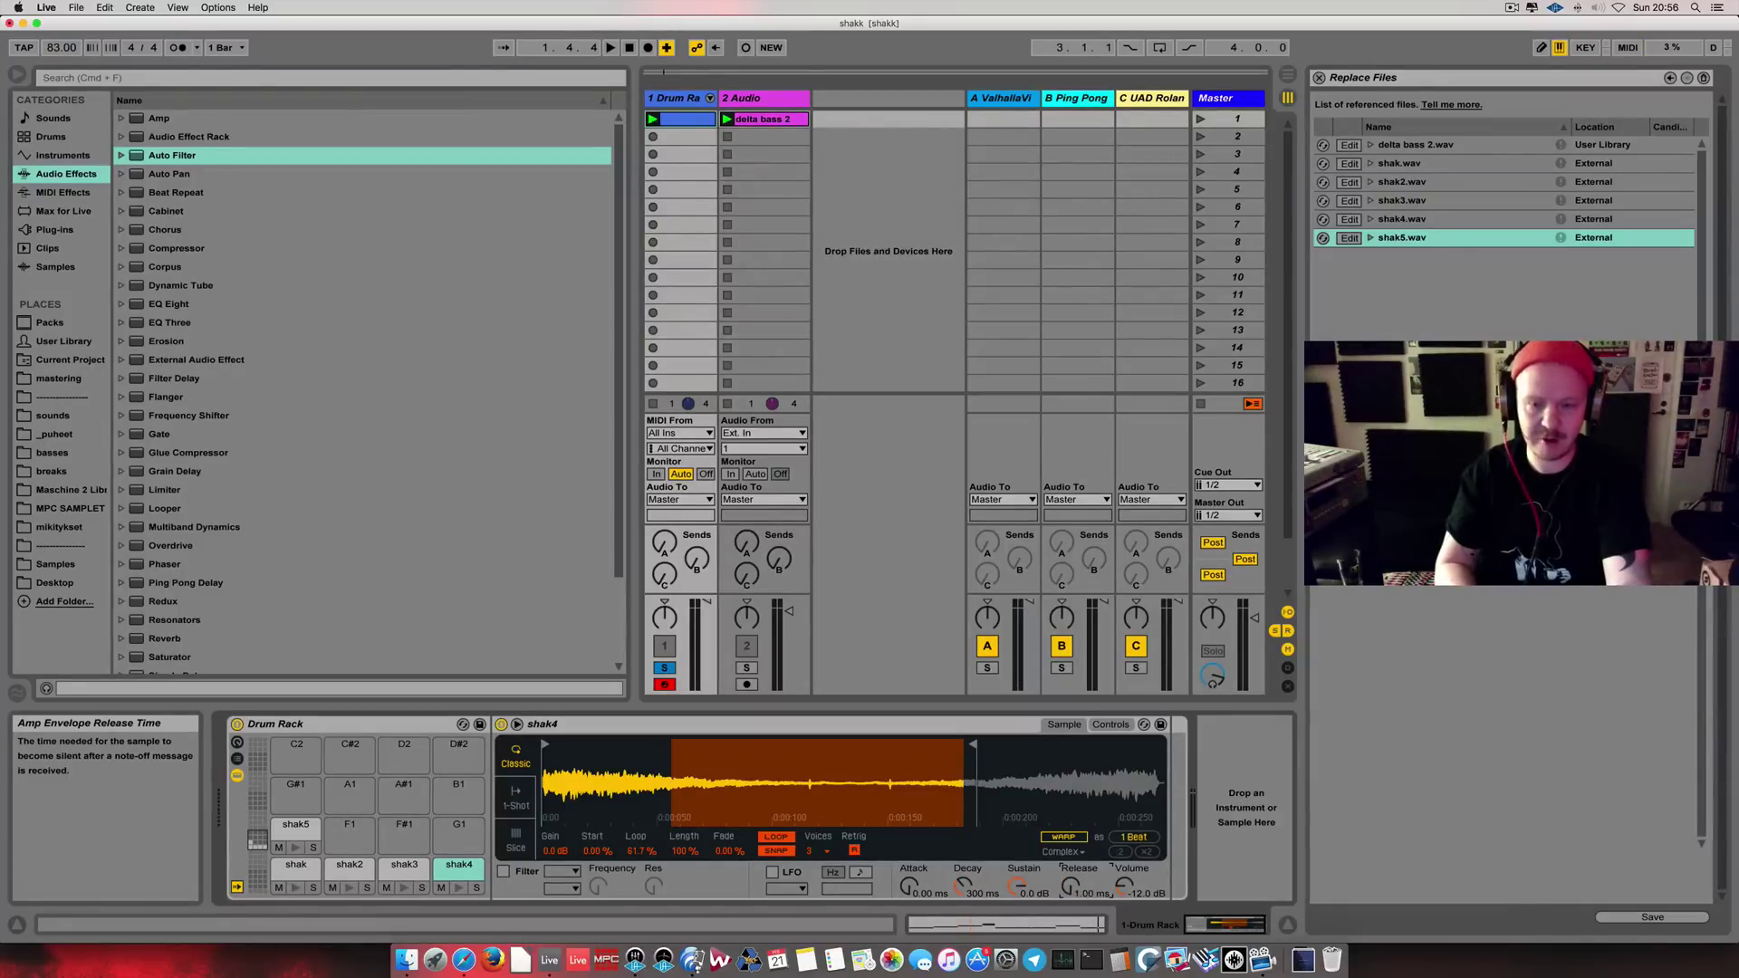
right_click(1071, 885)
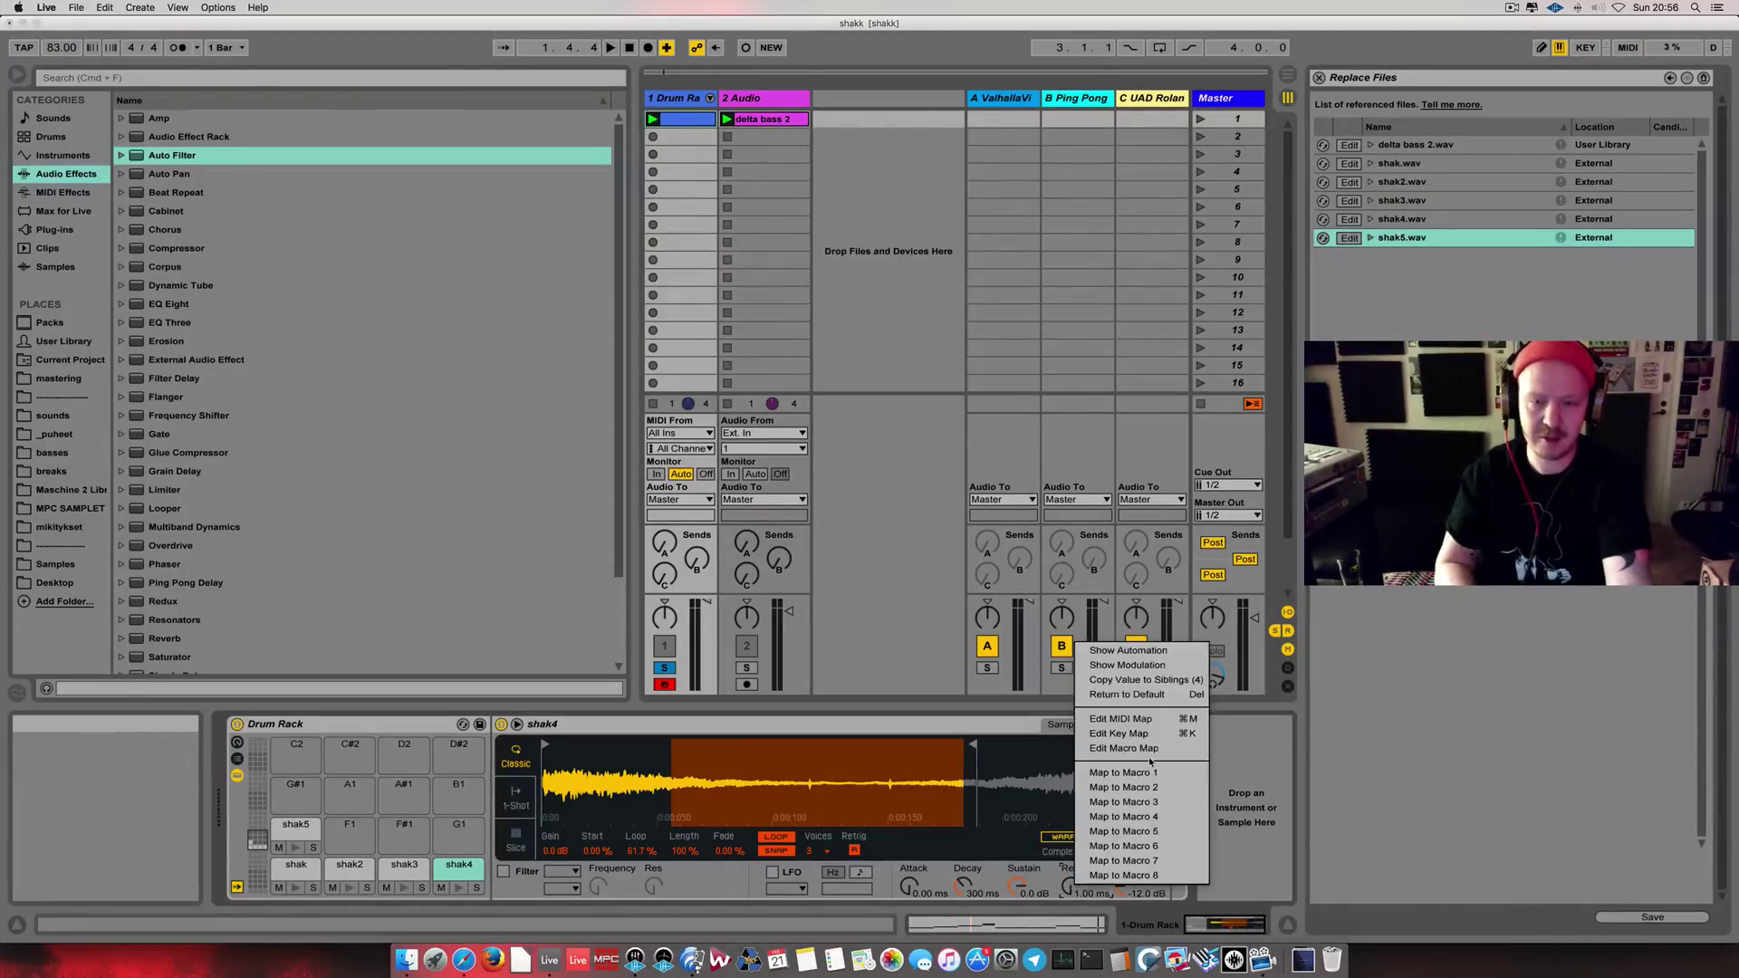
left_click(1167, 680)
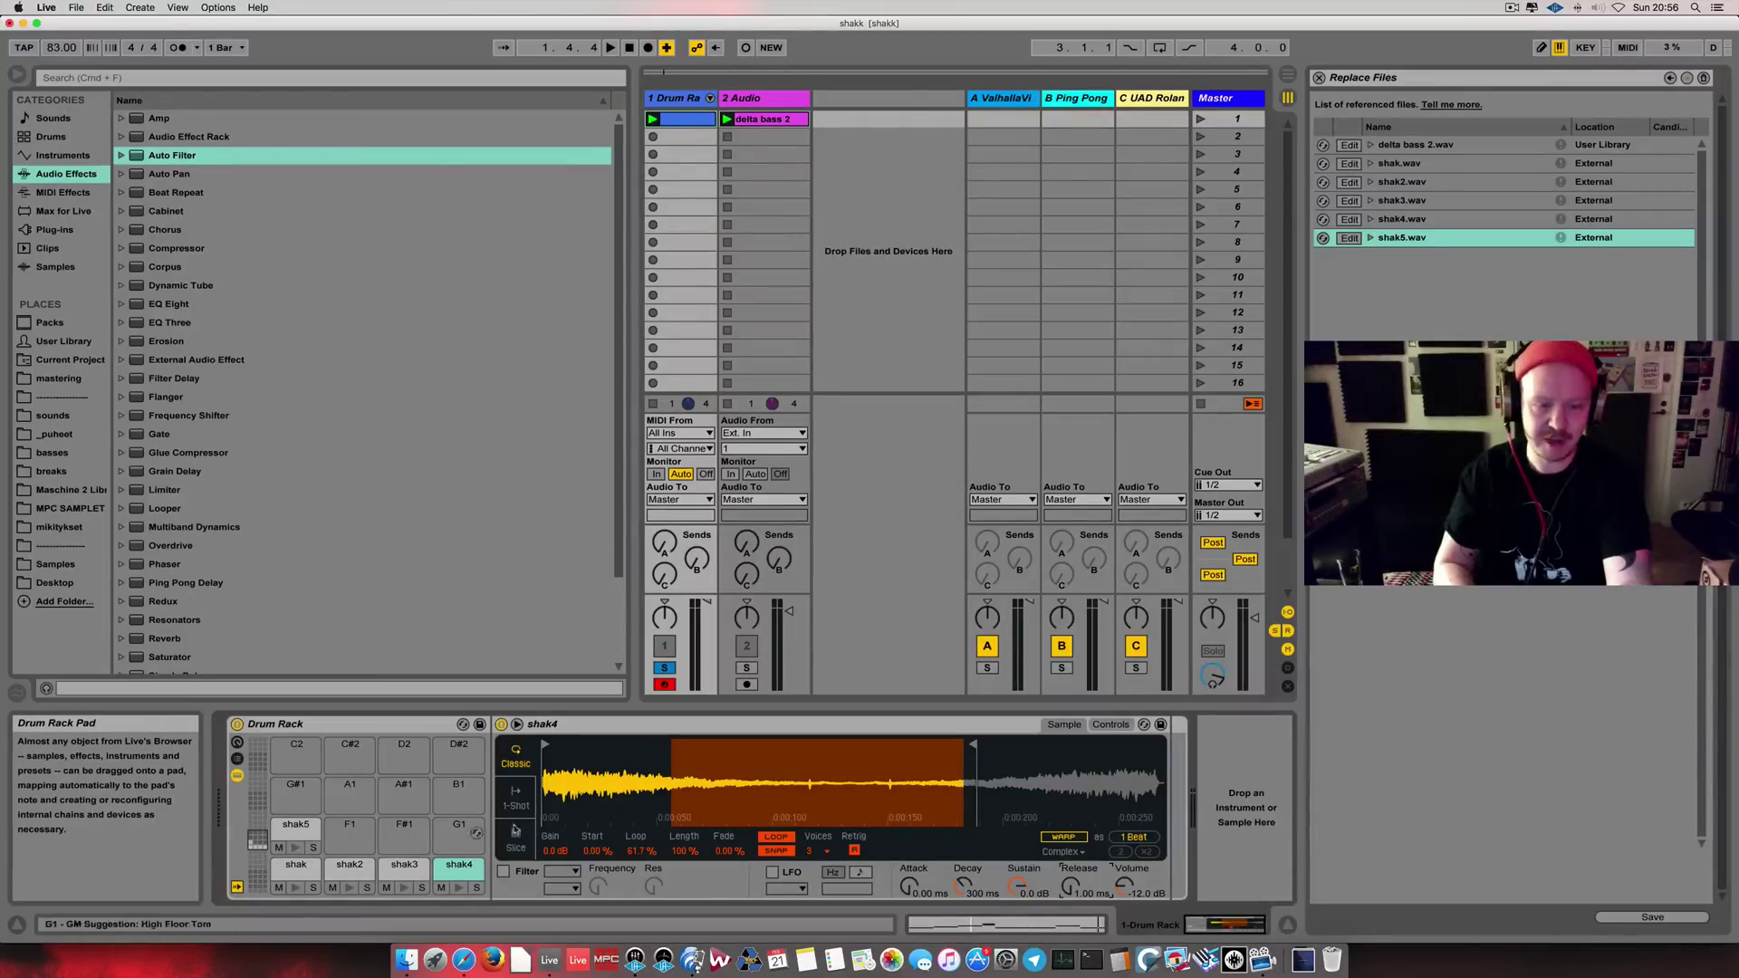
- Check the shak and shak4 pads' samples and play back the drum clip
left_click(298, 875)
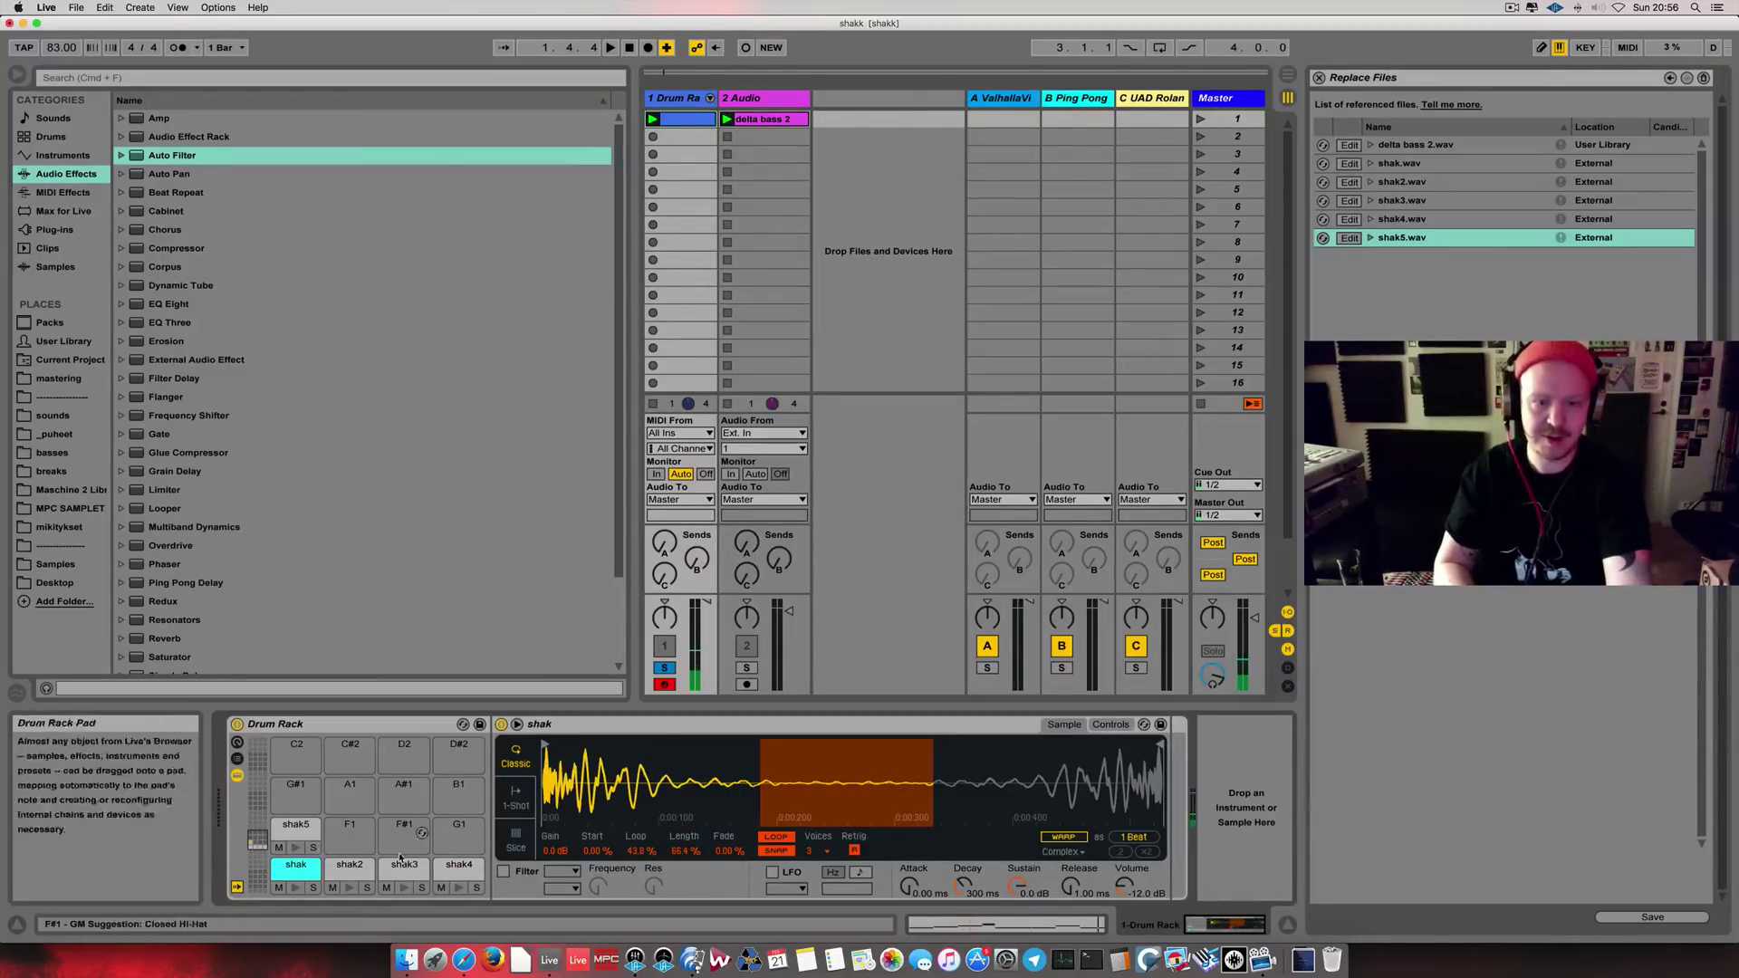
left_click(455, 867)
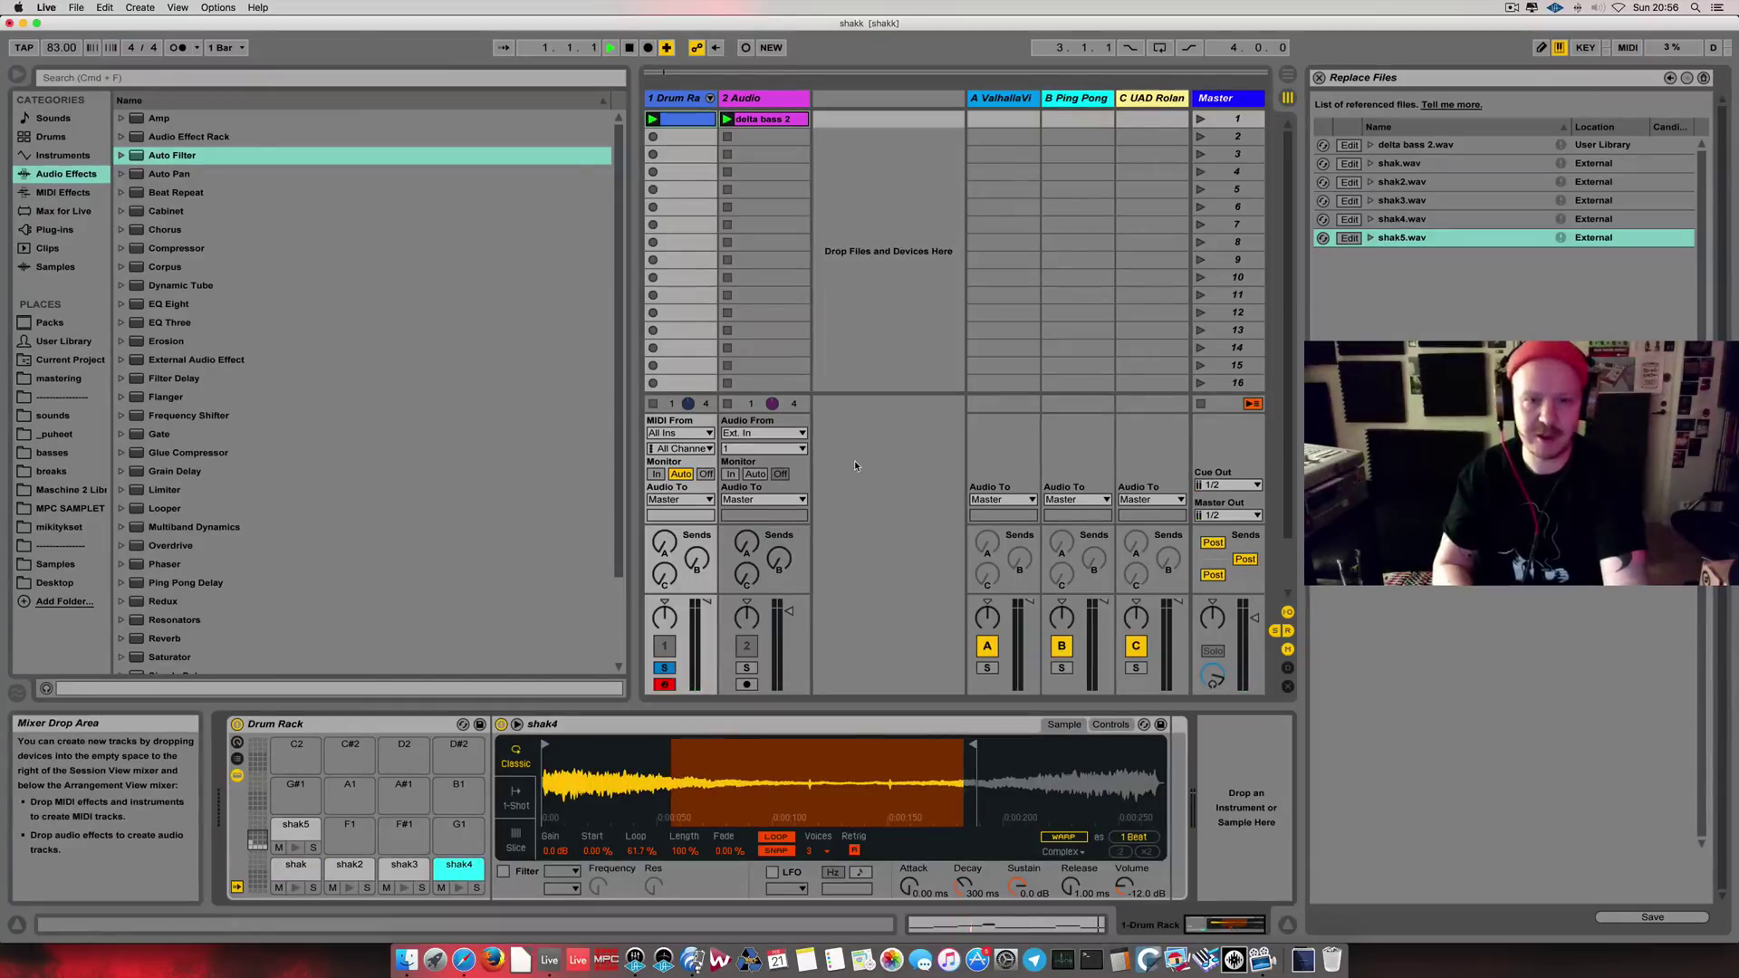
key("space")
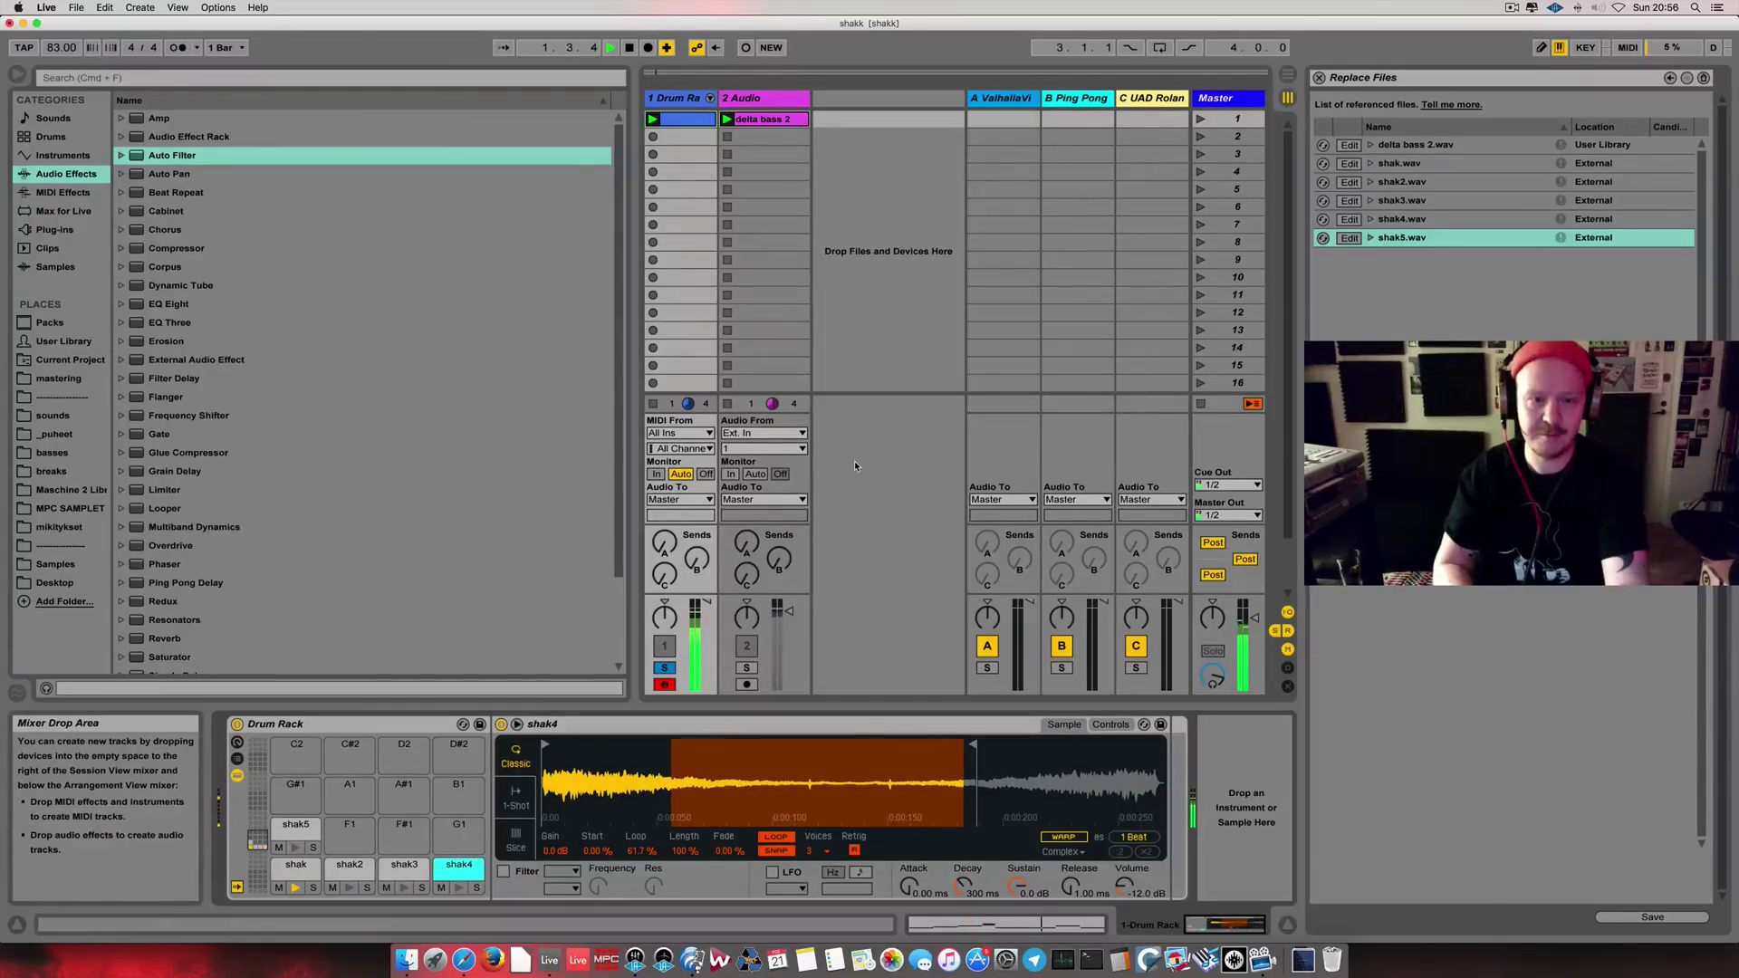
key("space")
- Unsolo the Drum Rack track and play it together with the delta bass 2 clip
left_click(664, 670)
key("space")
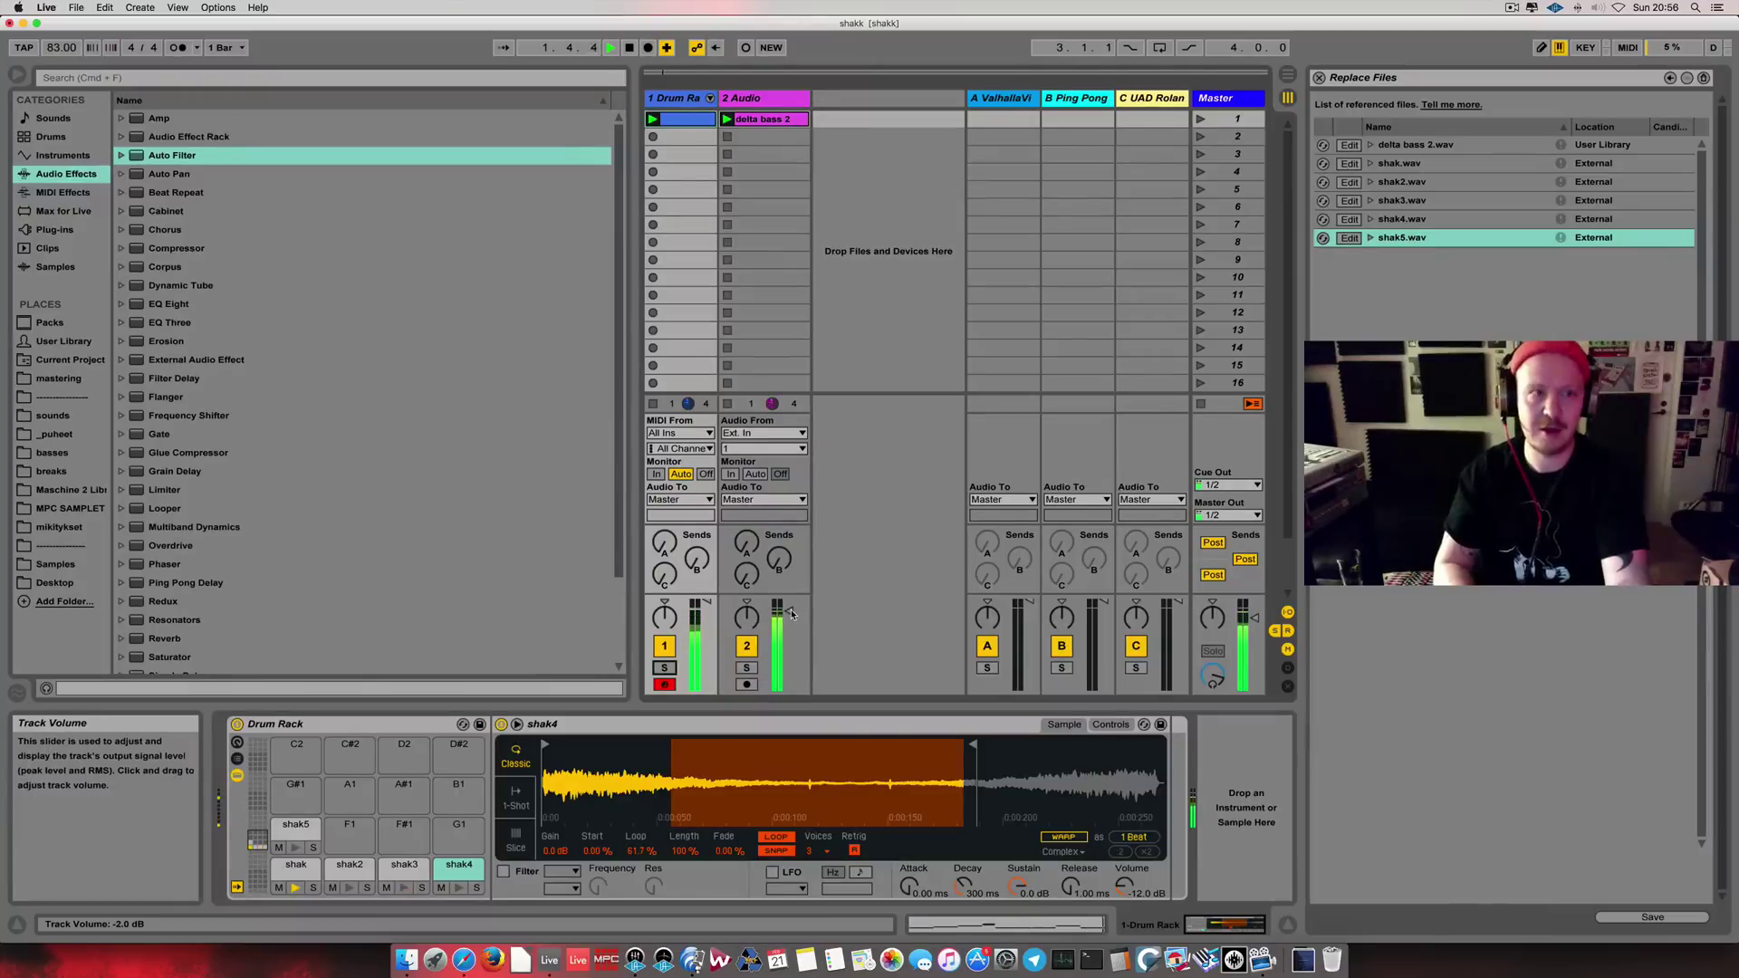
key("space")
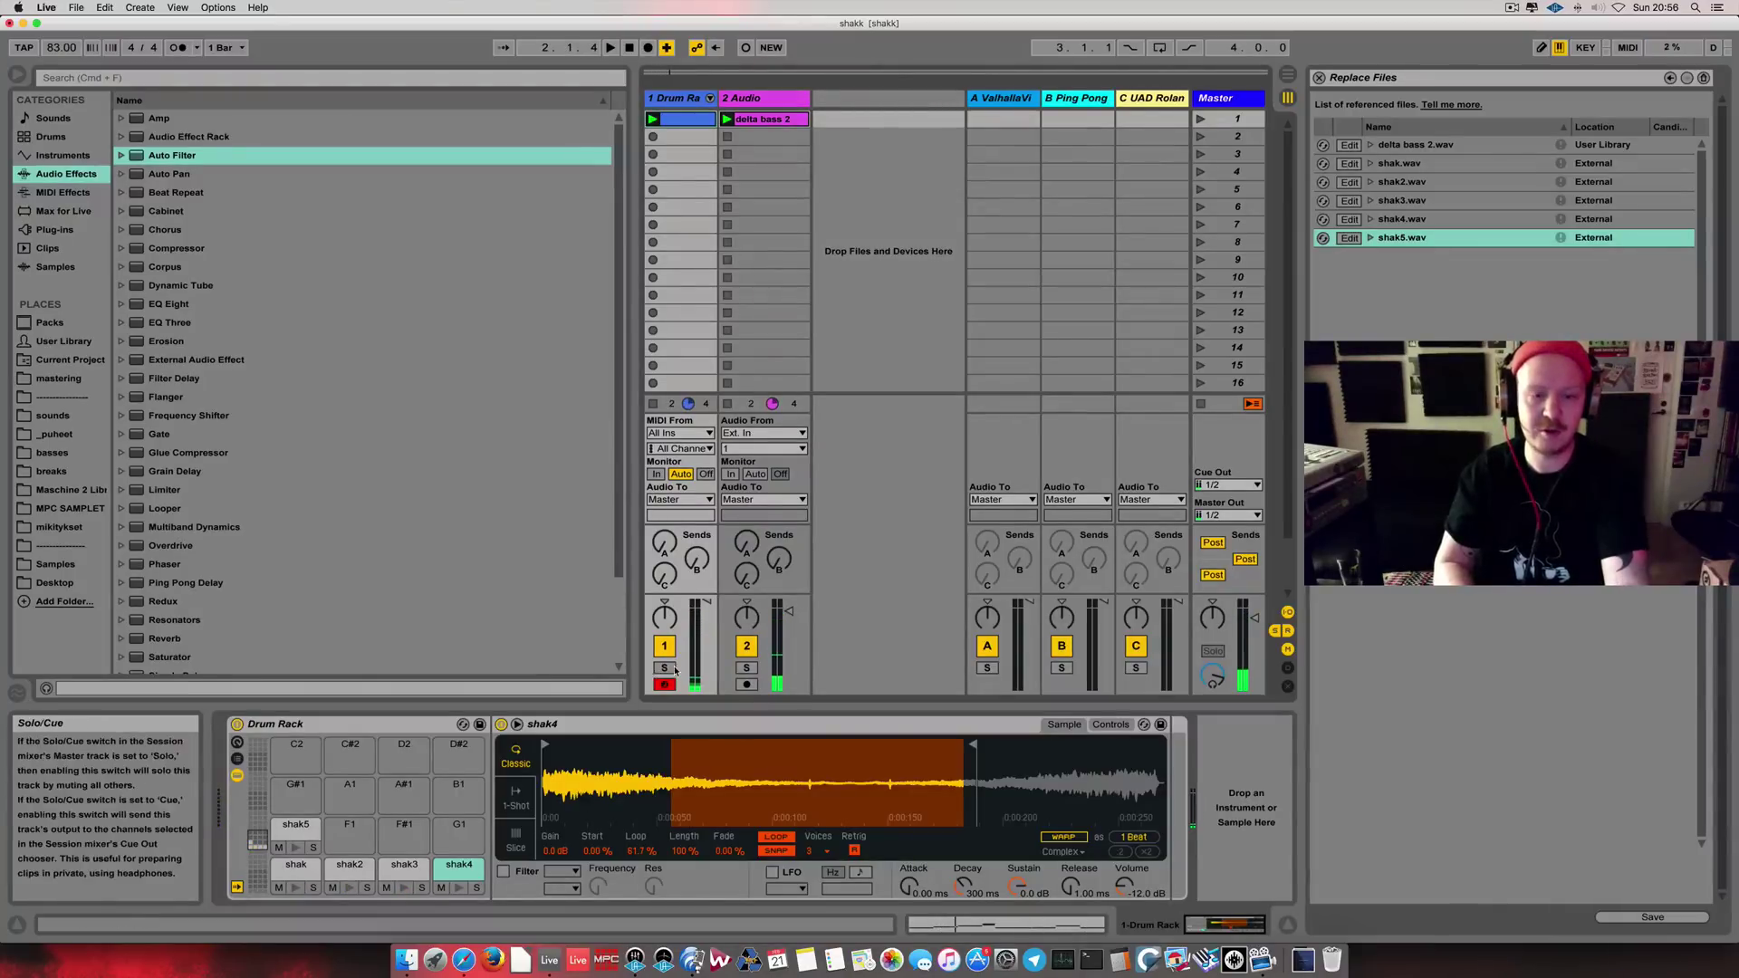
- Set the tempo to 99 BPM, audition the drum track in solo, and turn its solo off again
left_click(664, 668)
left_click(60, 47)
type("60")
key("Return")
key("space")
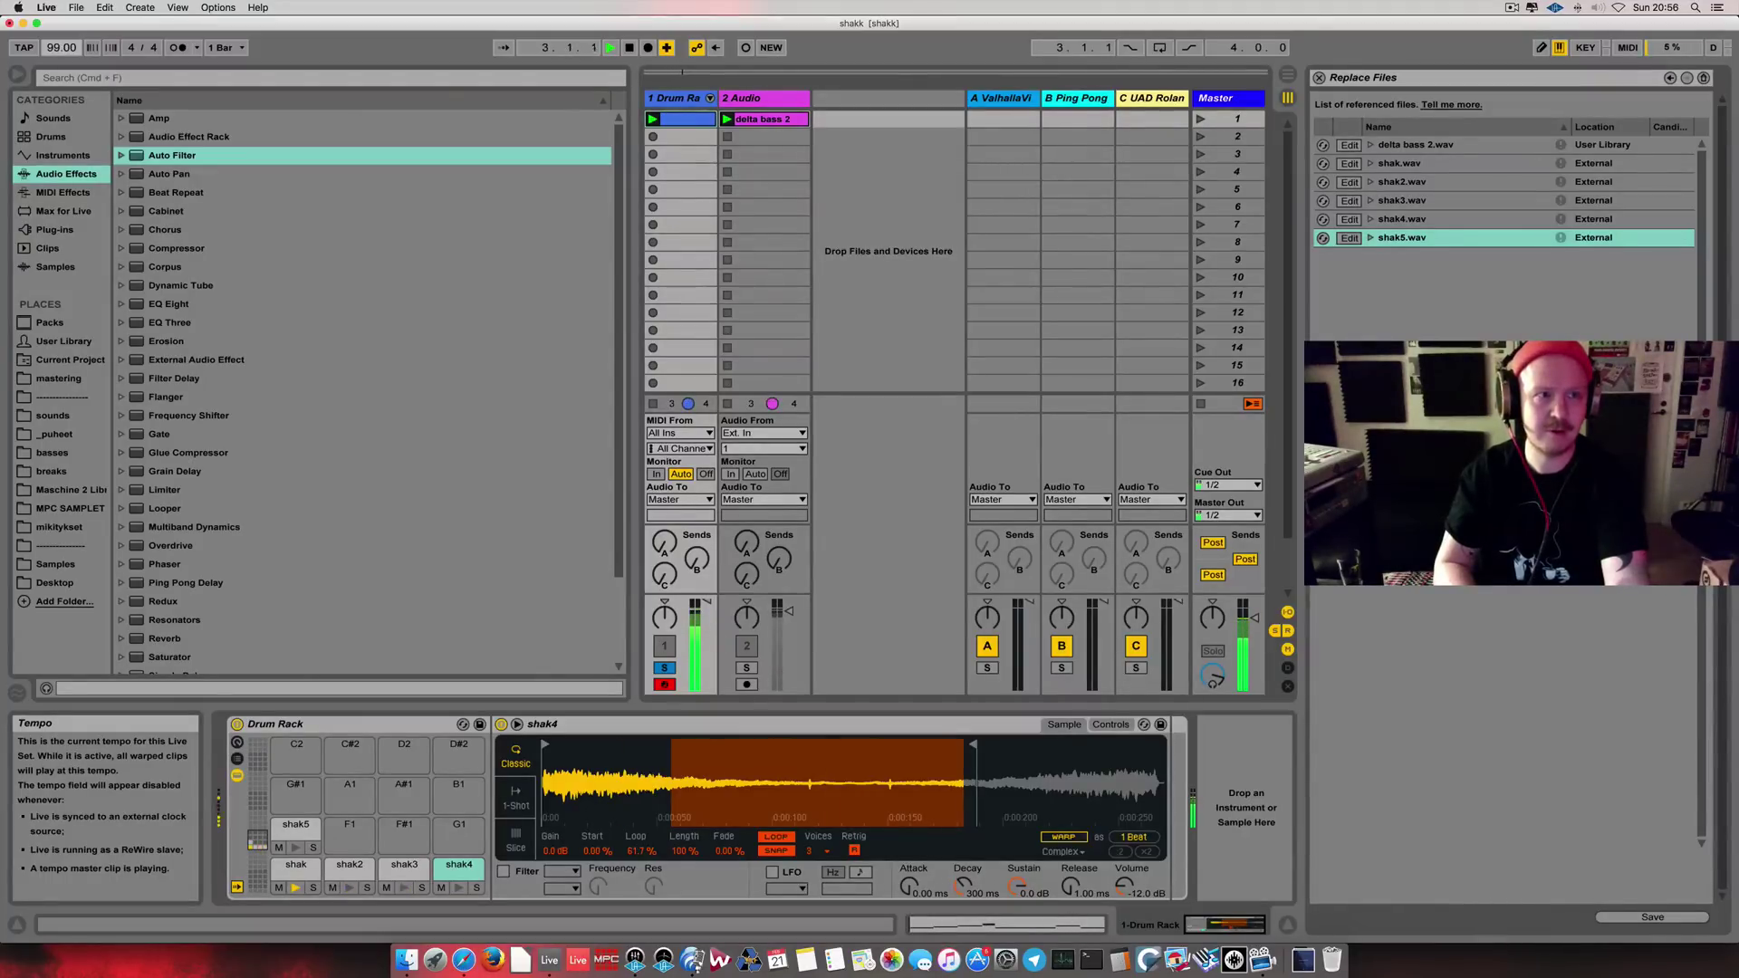
left_click(660, 650)
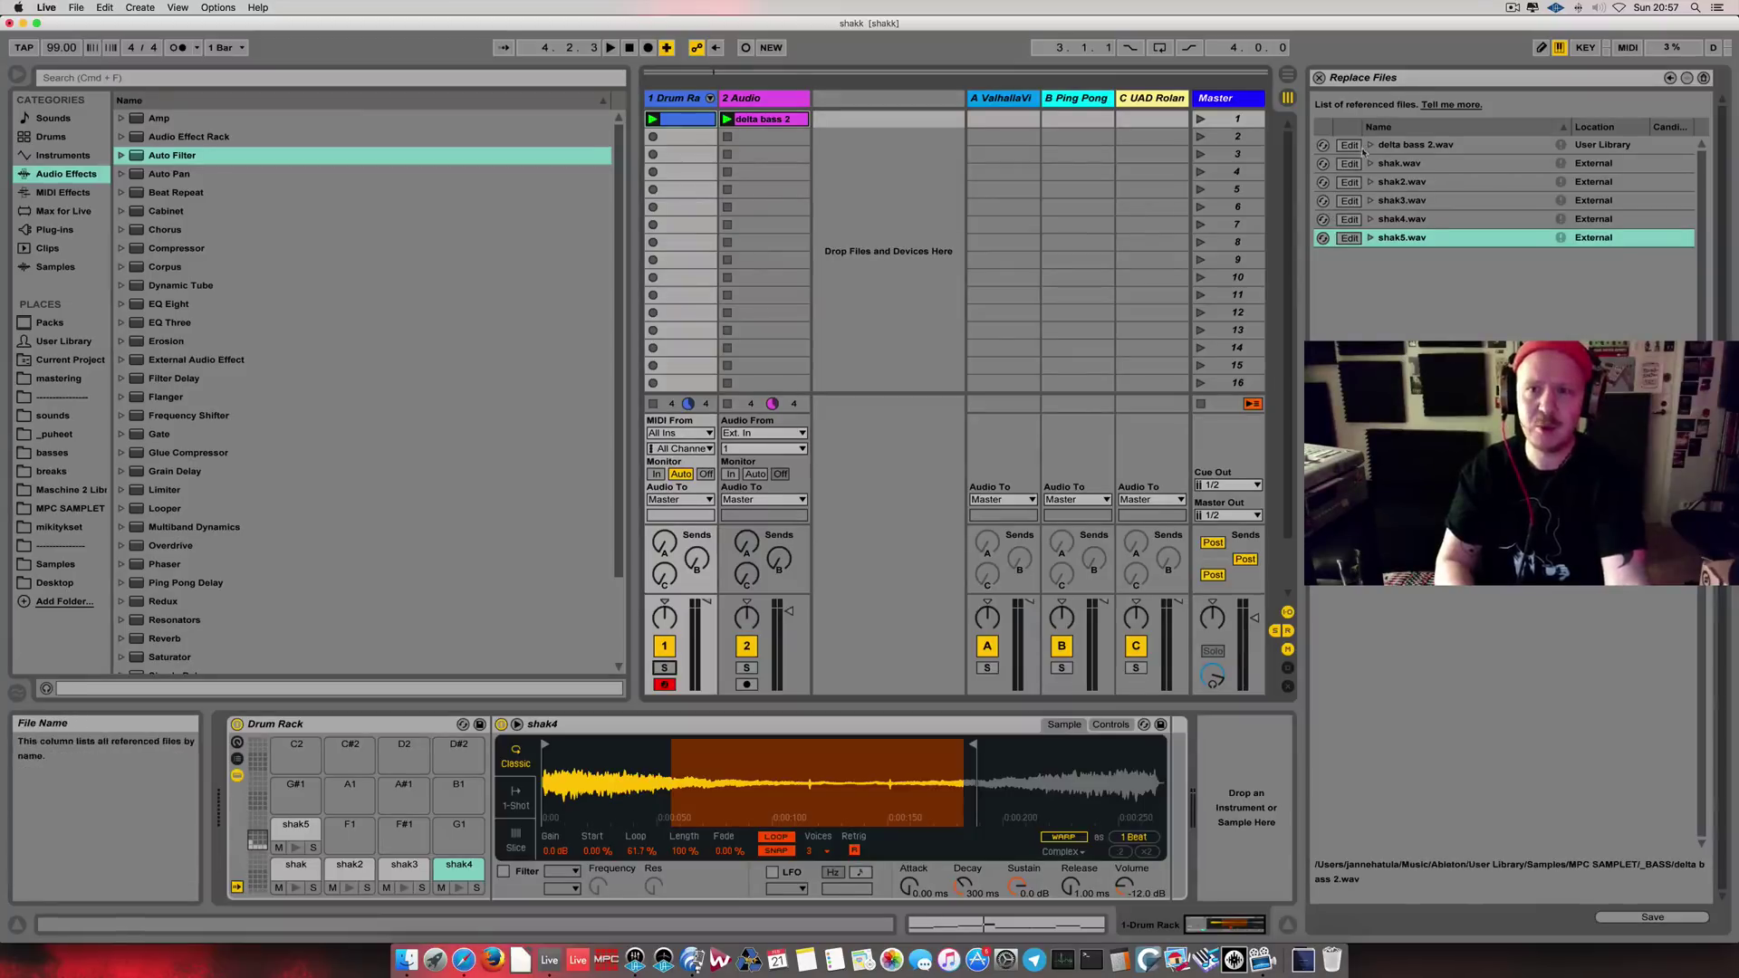
- Examine which application is assigned as Sample Editor in the preferences
key("super+comma")
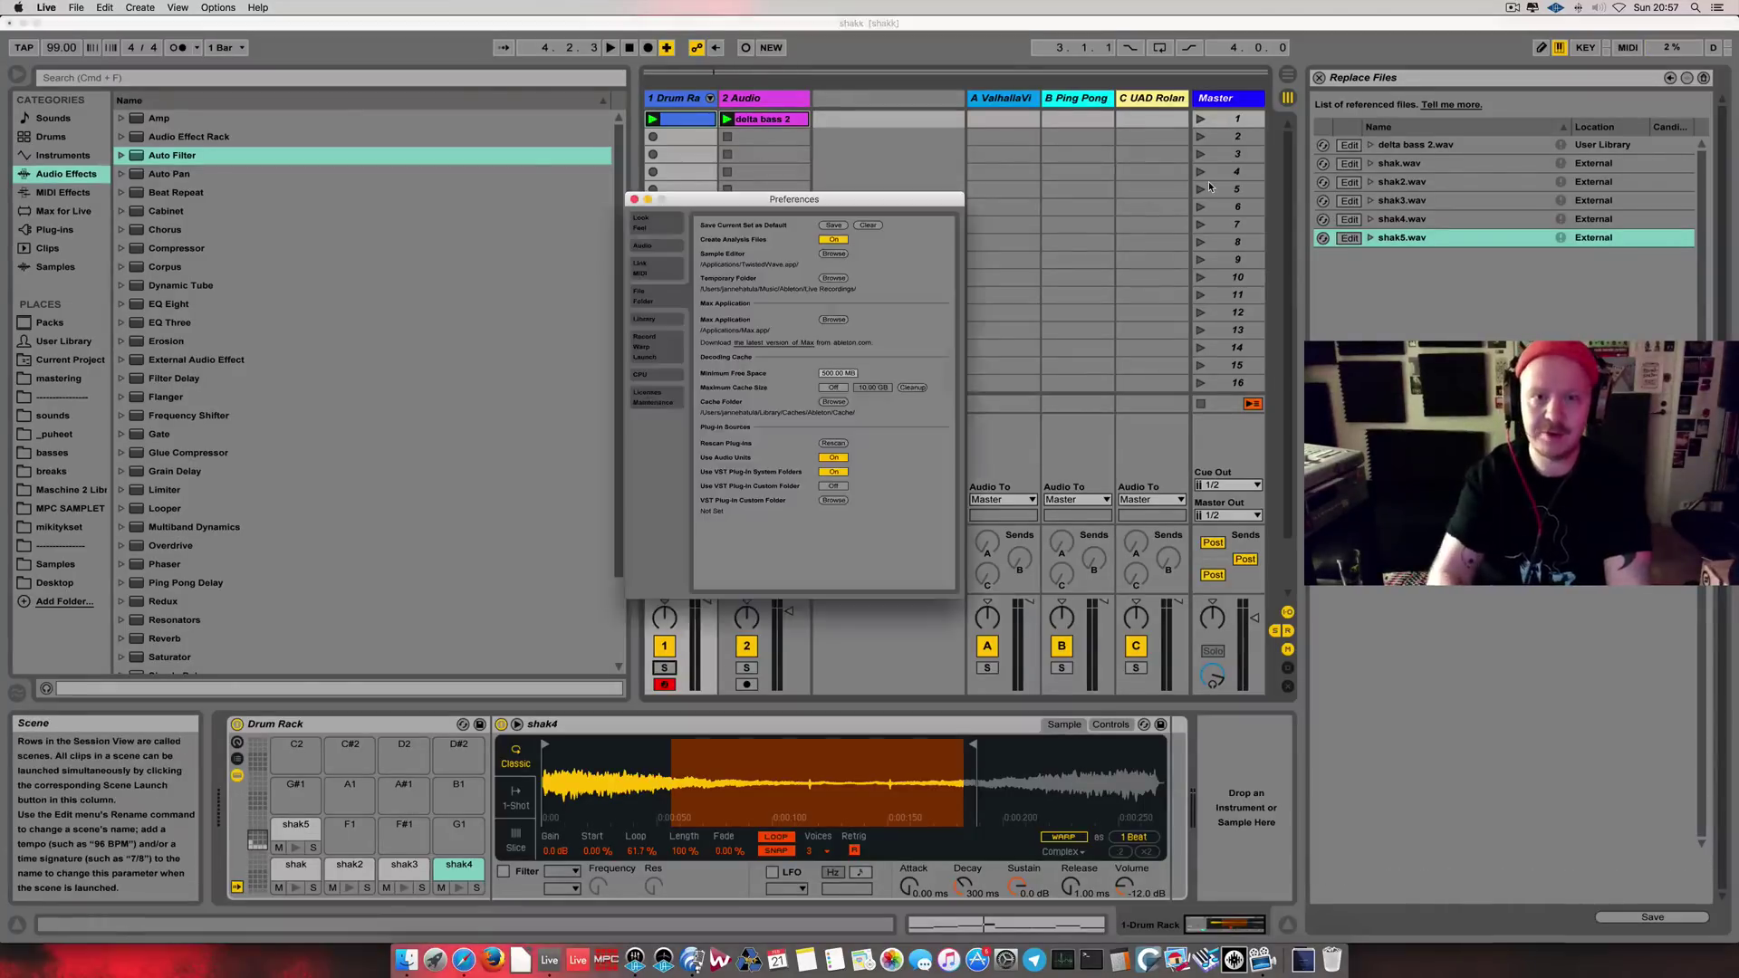
left_click_drag(785, 203, 814, 224)
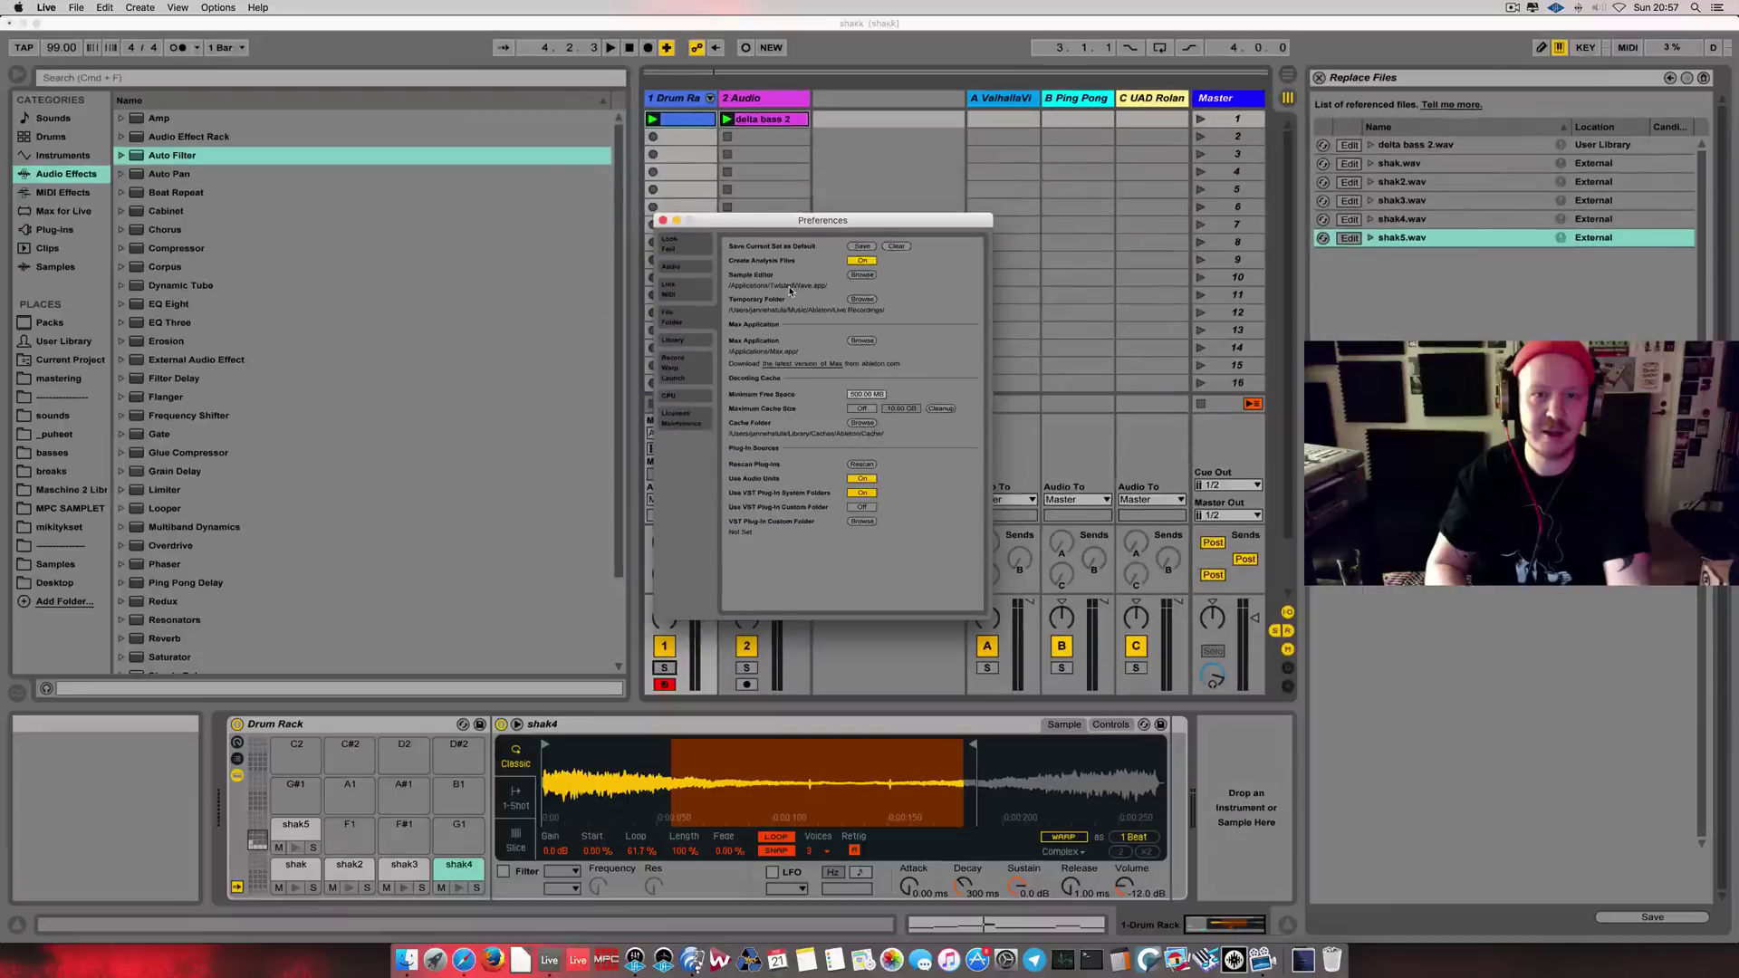
key("Escape")
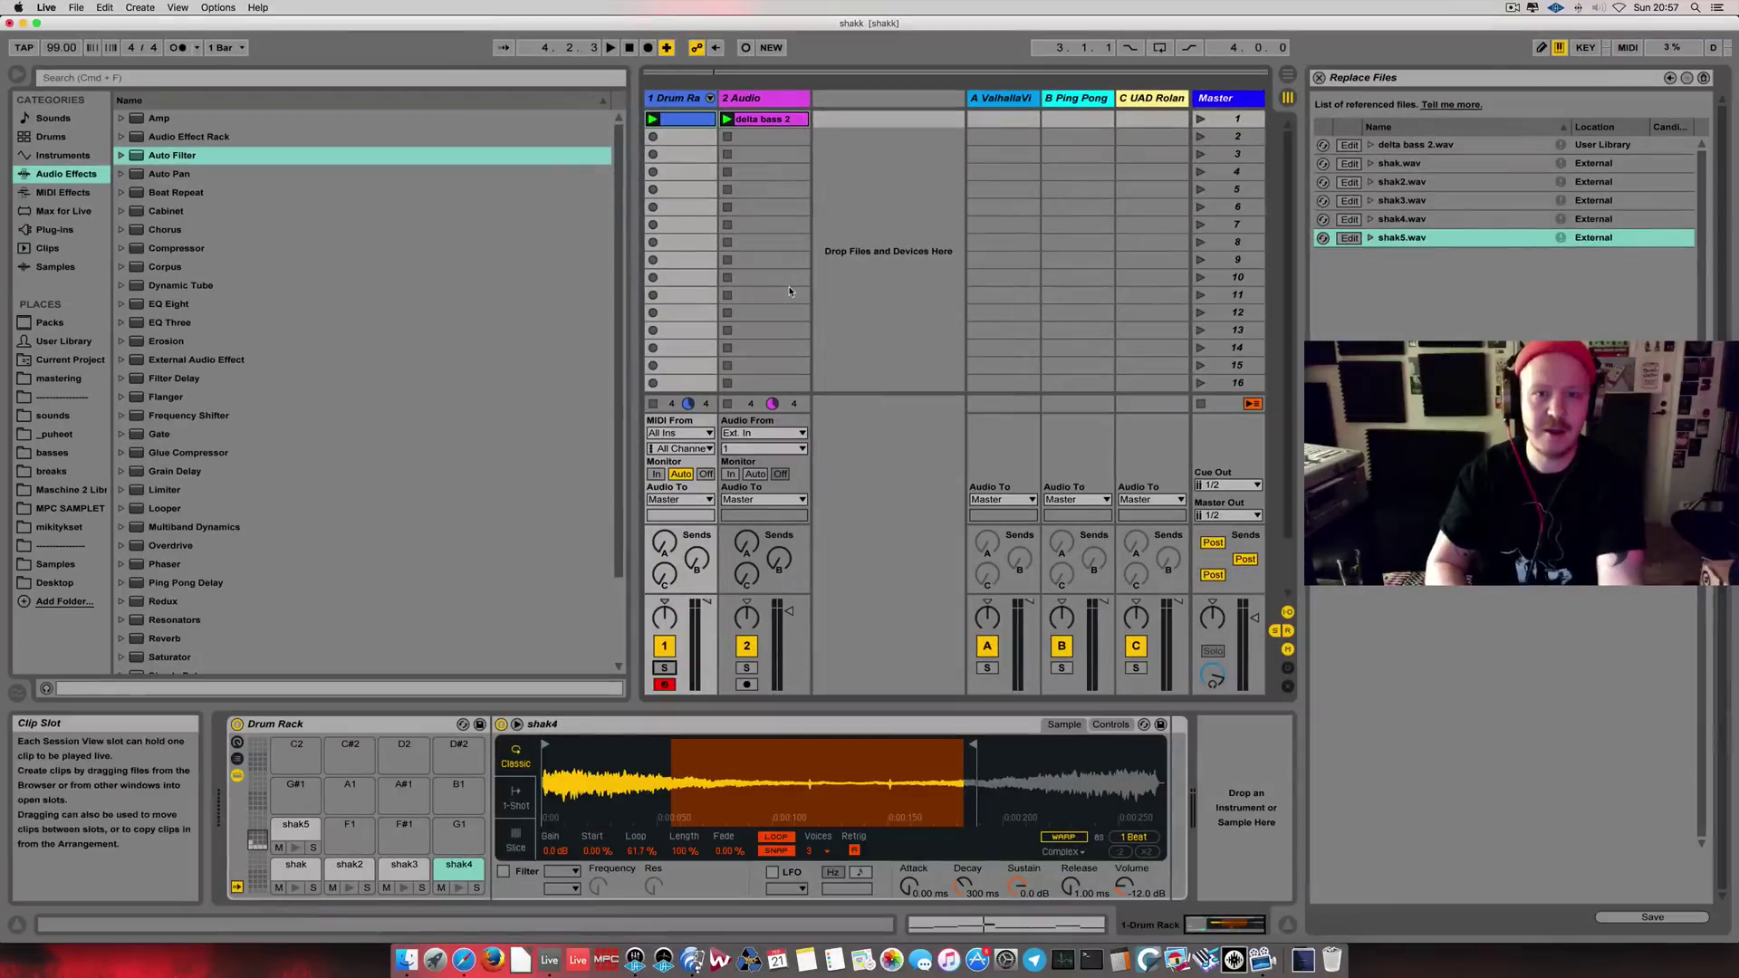
- Open shak.wav from the referenced files for editing in TwistedWave, play it, and switch back to Ableton Live
left_click(1355, 164)
key("space")
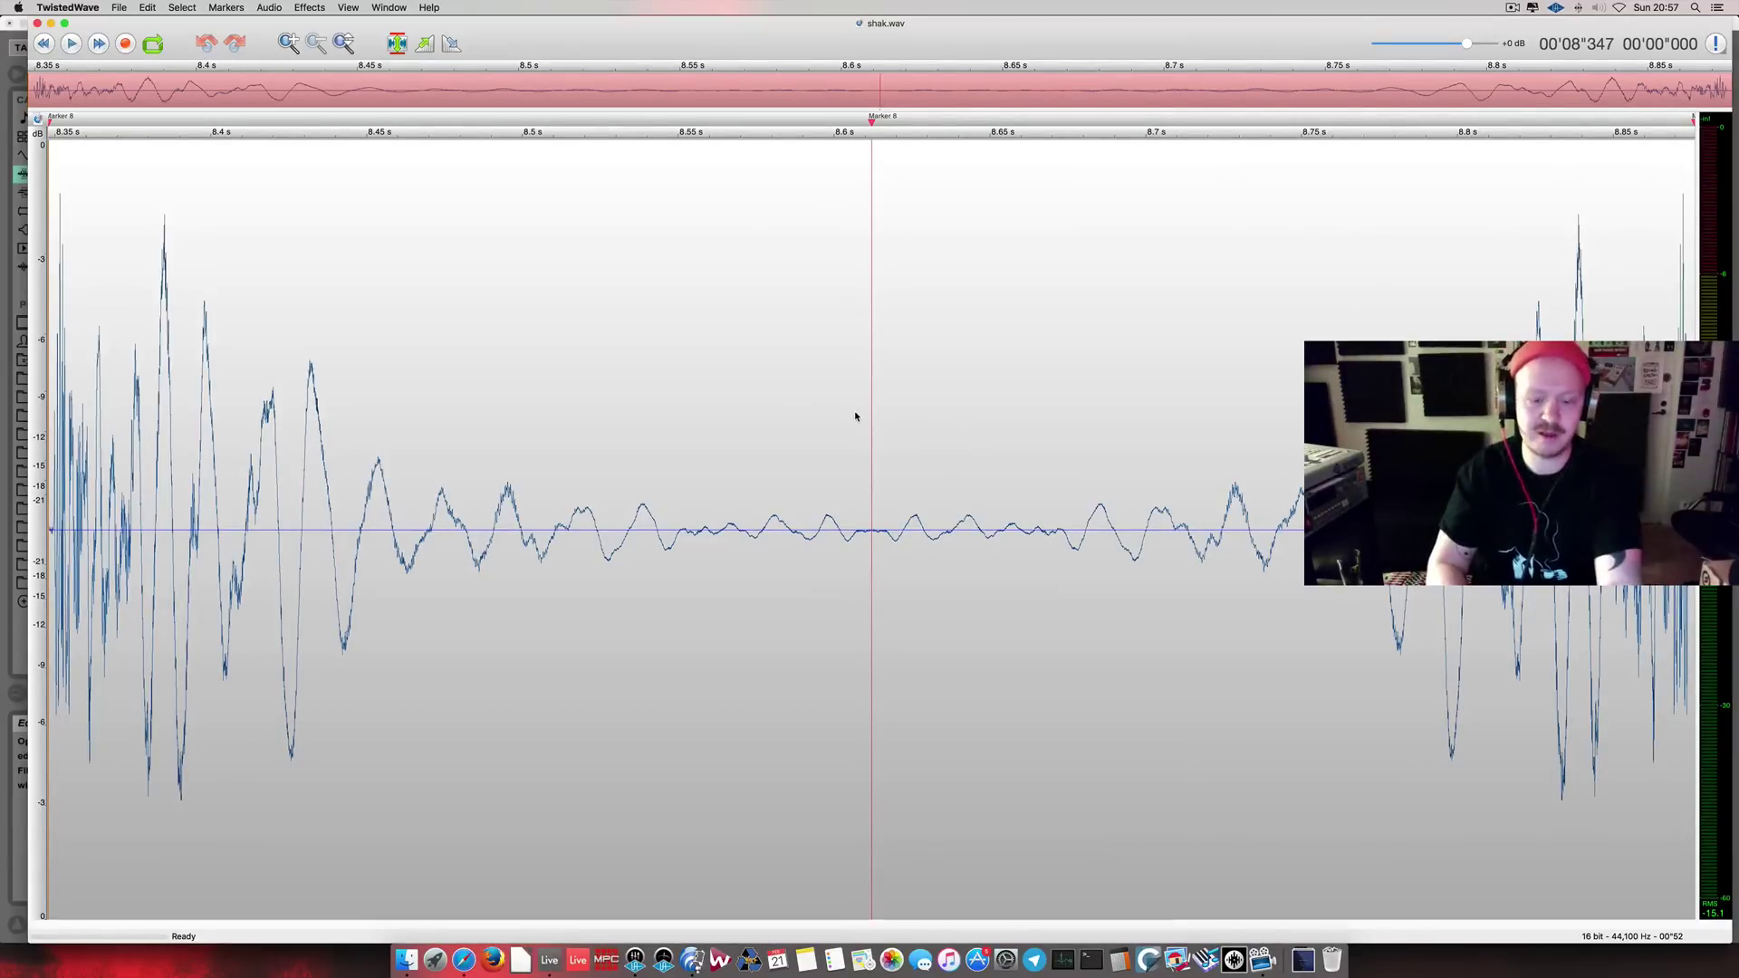
key("super+Tab")
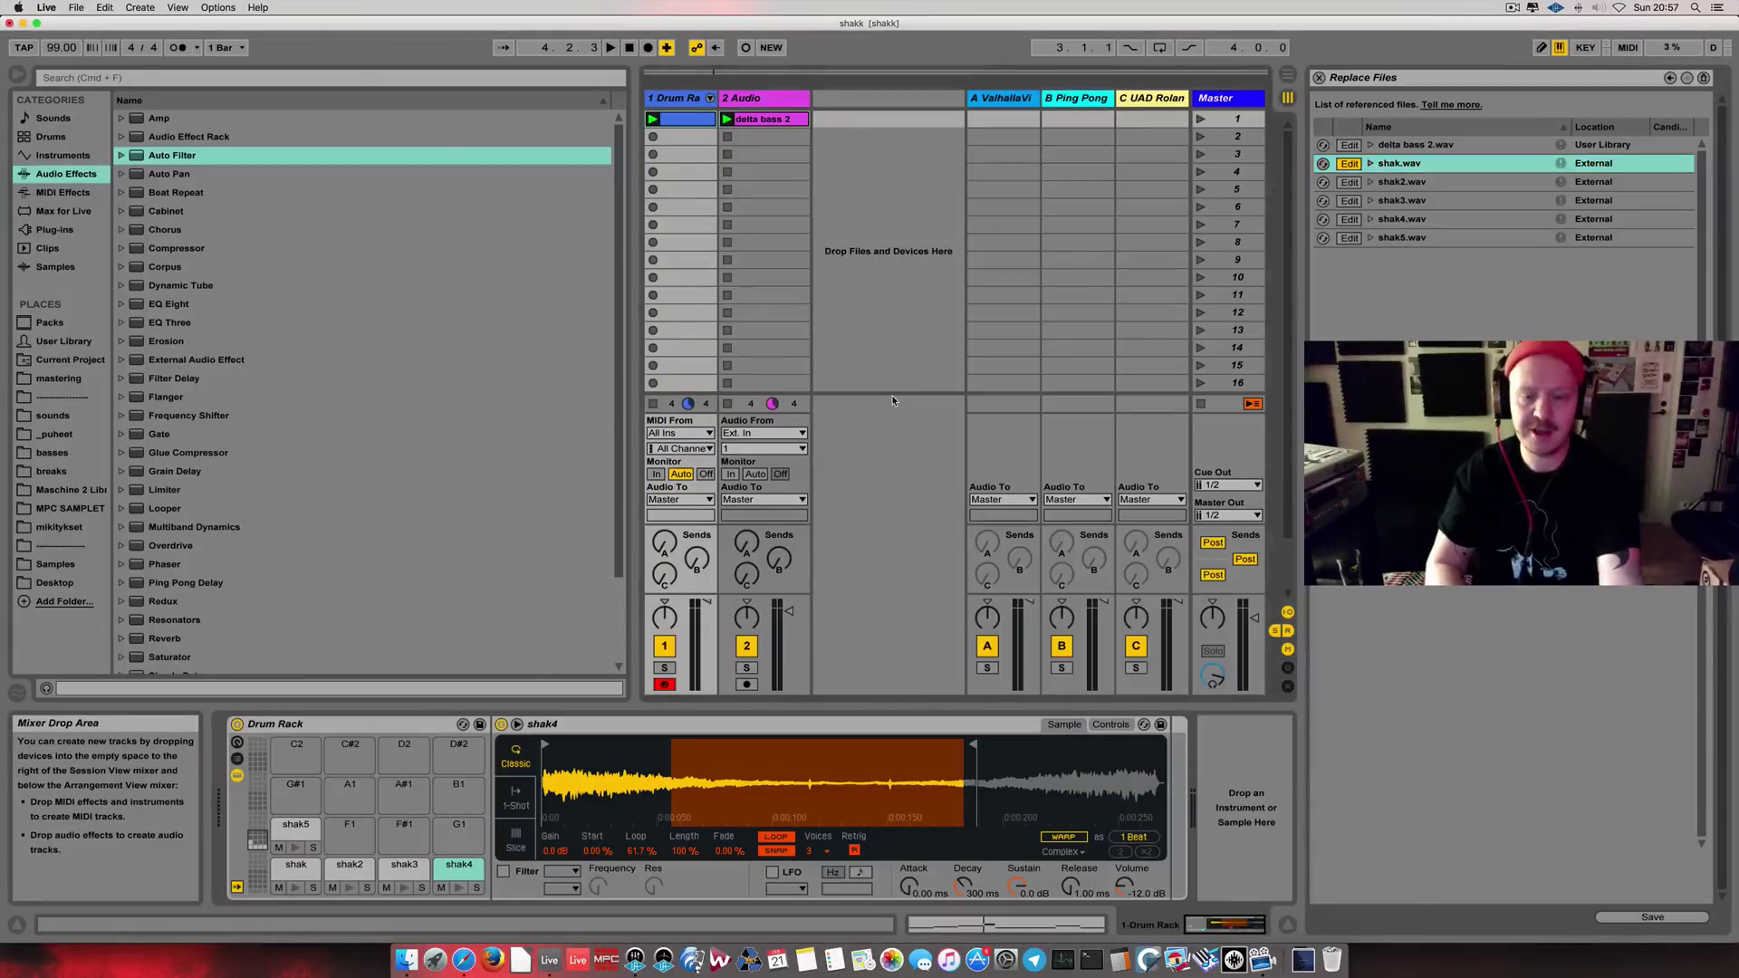